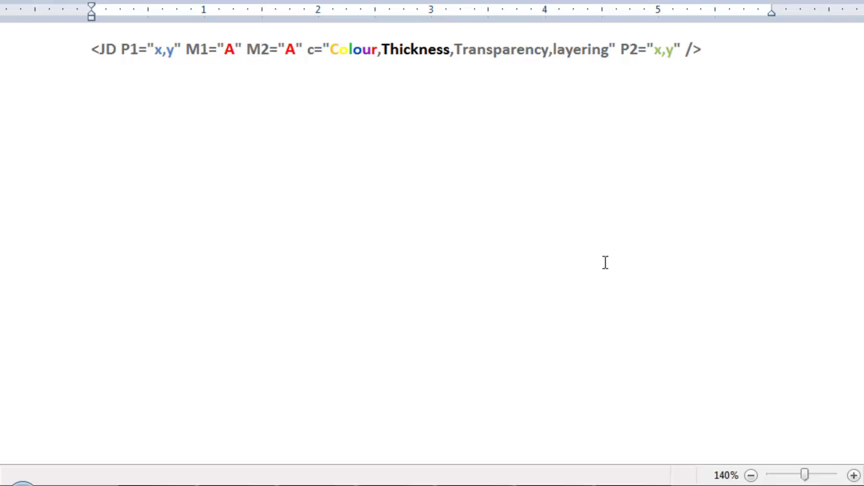
Step: Examine the JD line template, focusing on the c attribute's colour, thickness, transparency and layering values
{"action": "left_click_drag", "start_coordinate": [309, 49], "coordinate": [619, 42]}
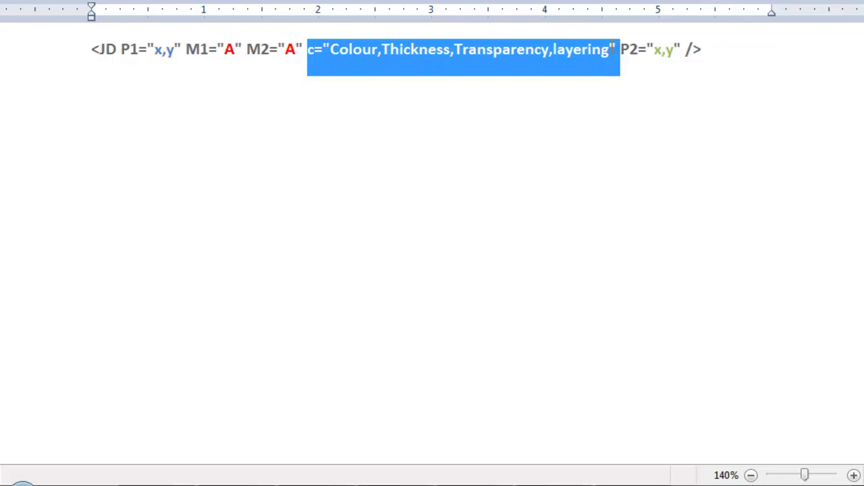
{"action": "left_click", "coordinate": [609, 52]}
{"action": "left_click_drag", "start_coordinate": [308, 46], "coordinate": [407, 54]}
{"action": "left_click", "coordinate": [360, 54]}
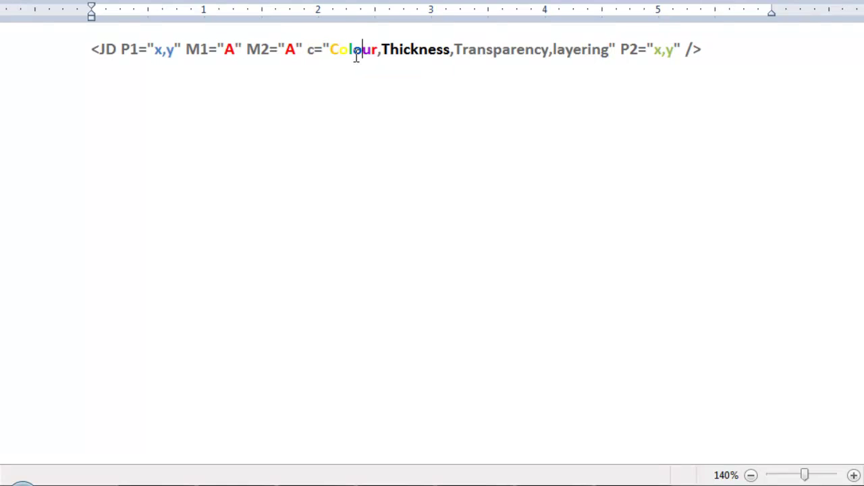
{"action": "left_click_drag", "start_coordinate": [339, 50], "coordinate": [427, 49]}
{"action": "left_click", "coordinate": [380, 51]}
{"action": "left_click_drag", "start_coordinate": [486, 48], "coordinate": [318, 49]}
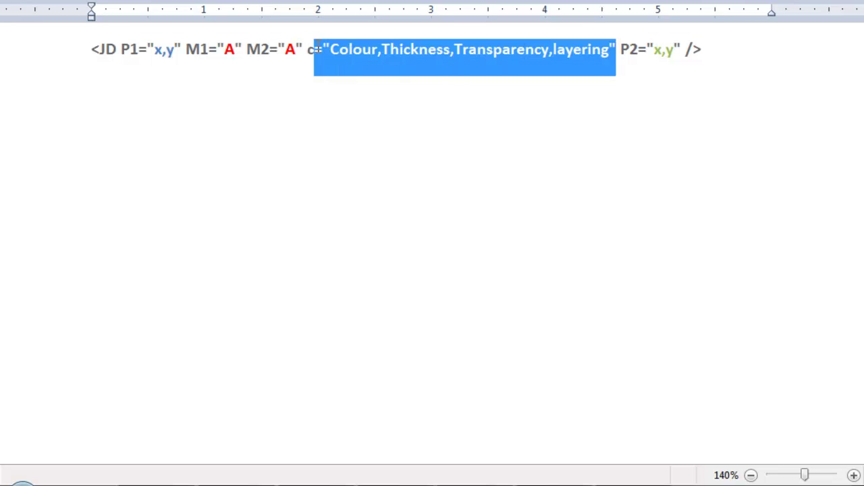
{"action": "left_click", "coordinate": [116, 50]}
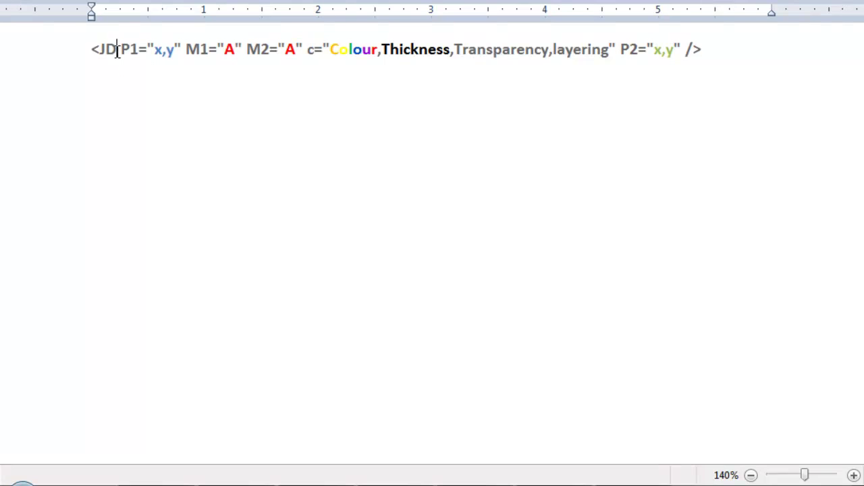
{"action": "mouse_move", "coordinate": [611, 50]}
{"action": "left_mouse_down"}
{"action": "mouse_move", "coordinate": [350, 49]}
{"action": "mouse_move", "coordinate": [428, 35]}
{"action": "mouse_move", "coordinate": [607, 51]}
{"action": "left_mouse_up"}
{"action": "left_click", "coordinate": [323, 50]}
{"action": "left_click", "coordinate": [608, 51]}
{"action": "triple_click", "coordinate": [330, 54]}
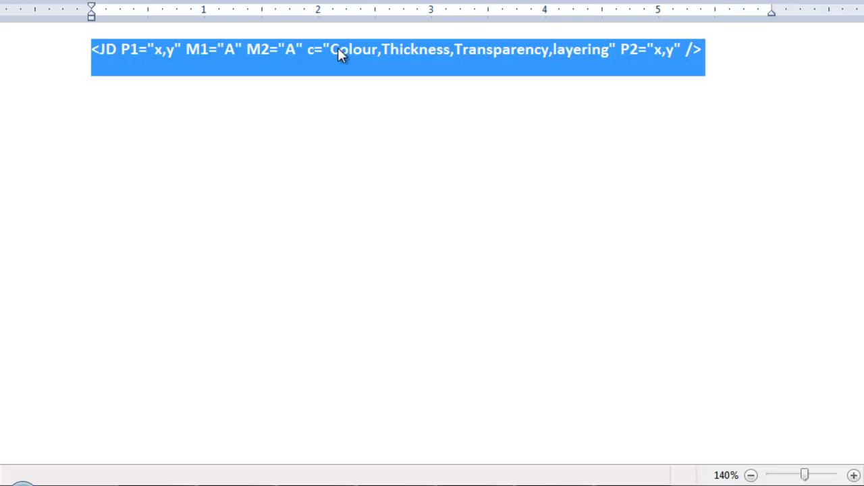
{"action": "left_click", "coordinate": [303, 49]}
{"action": "left_click_drag", "start_coordinate": [709, 49], "coordinate": [61, 65]}
Step: Switch to the Transformice map editor and draw a wood ground about 801 by 25 across the map's bottom edge
{"action": "key", "text": "alt+Tab"}
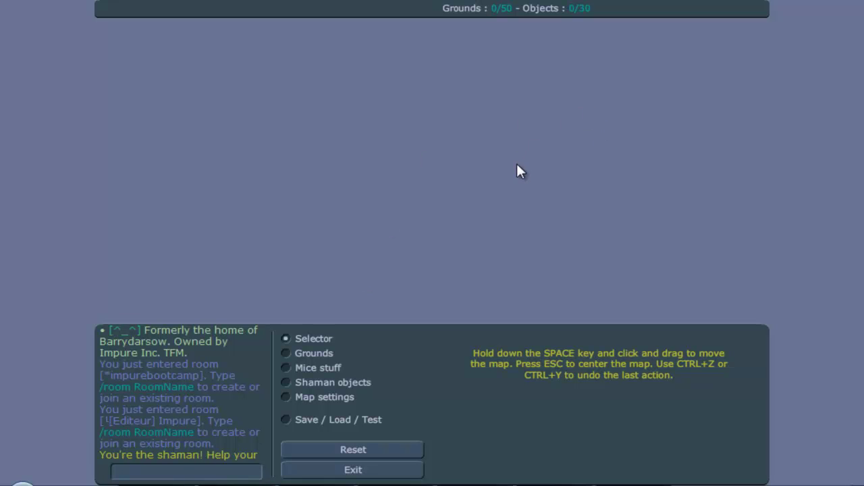
{"action": "left_click", "coordinate": [329, 357]}
{"action": "left_click_drag", "start_coordinate": [97, 310], "coordinate": [768, 326]}
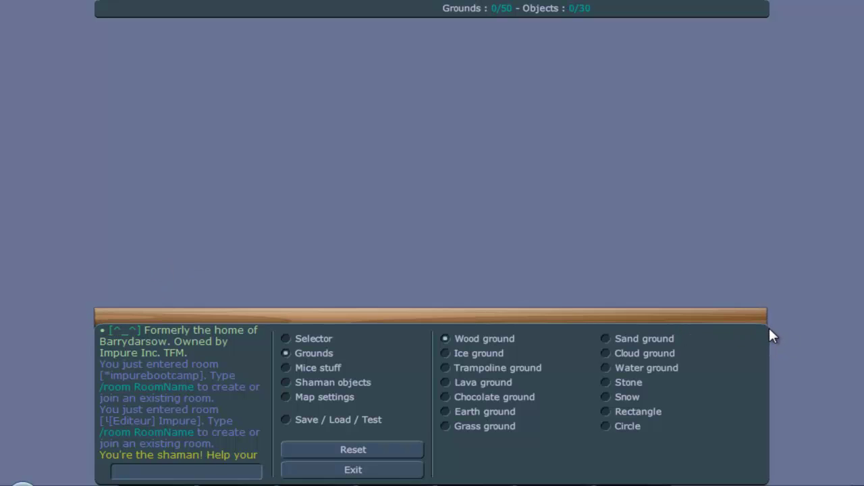
{"action": "left_click", "coordinate": [327, 341]}
{"action": "left_click", "coordinate": [444, 312]}
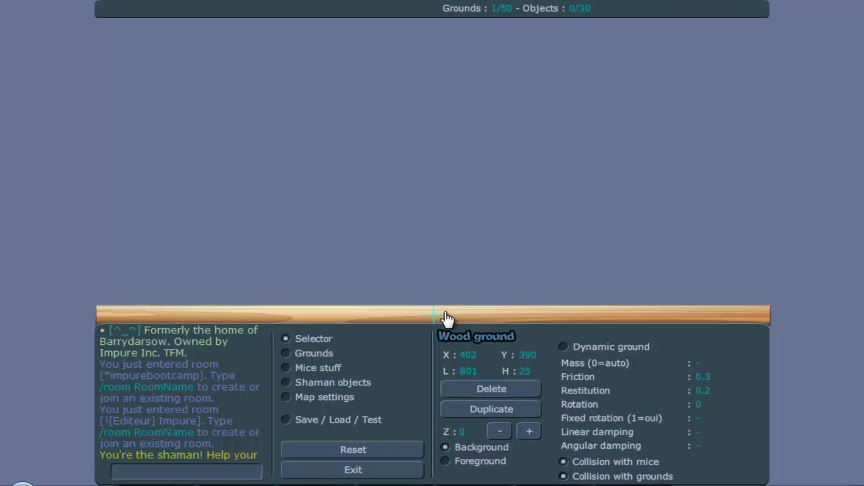
Step: Draw a small rectangle ground about 26 by 17 just above the middle of the wood ground
{"action": "left_click", "coordinate": [332, 355]}
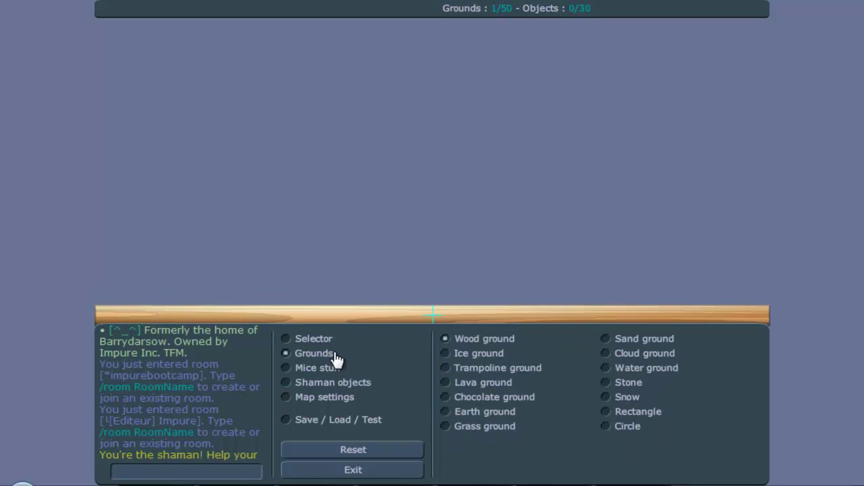
{"action": "left_click", "coordinate": [644, 414]}
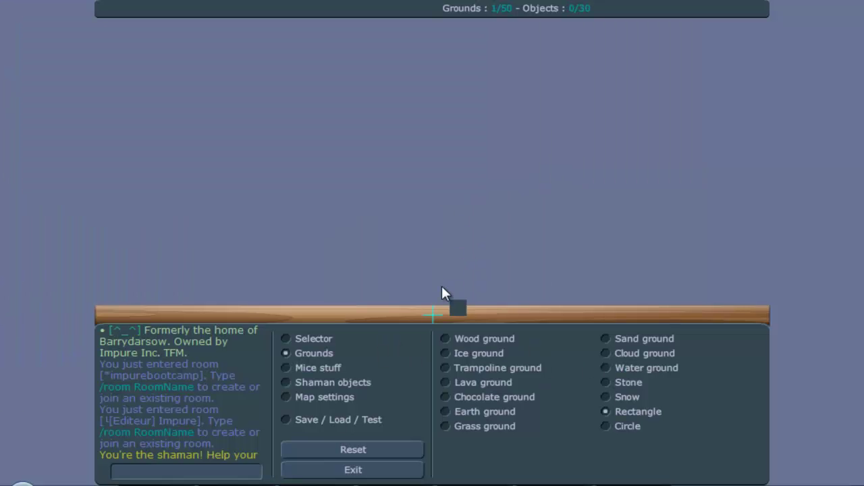
{"action": "left_click_drag", "start_coordinate": [440, 296], "coordinate": [455, 301]}
{"action": "left_click", "coordinate": [318, 337]}
{"action": "left_click", "coordinate": [443, 295]}
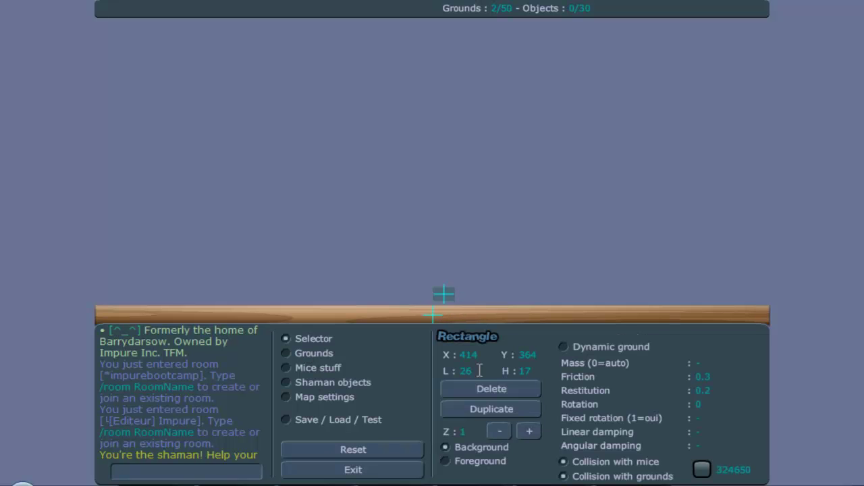
Step: Set the rectangle's colour to FFFFFF and place it just above the wood ground at about X 426, Y 367
{"action": "left_click_drag", "start_coordinate": [444, 295], "coordinate": [418, 179]}
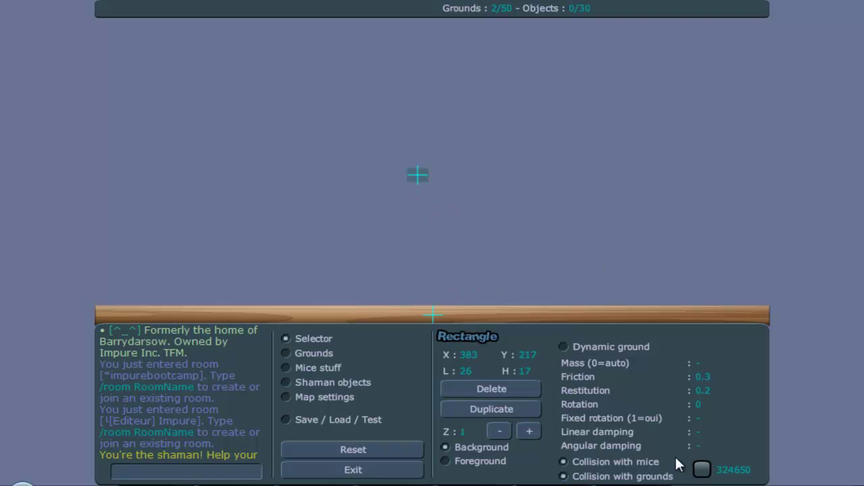
{"action": "double_click", "coordinate": [729, 465]}
{"action": "type", "text": "FFFFFF"}
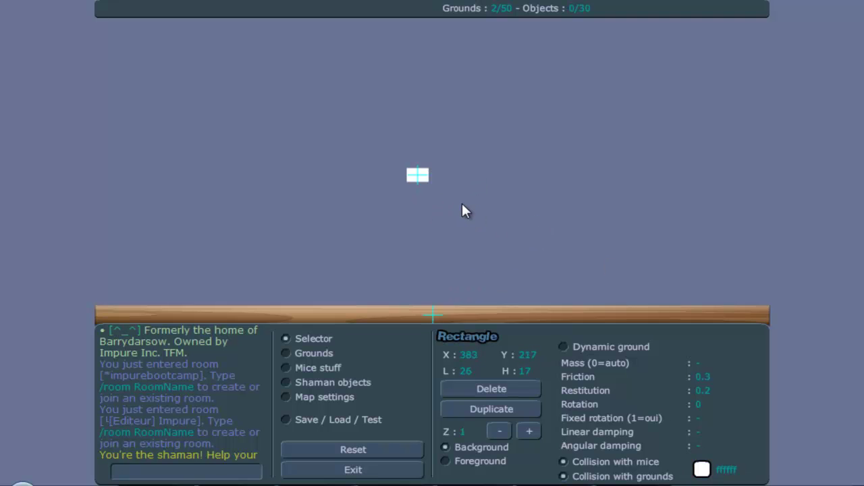
{"action": "left_click_drag", "start_coordinate": [444, 183], "coordinate": [454, 297]}
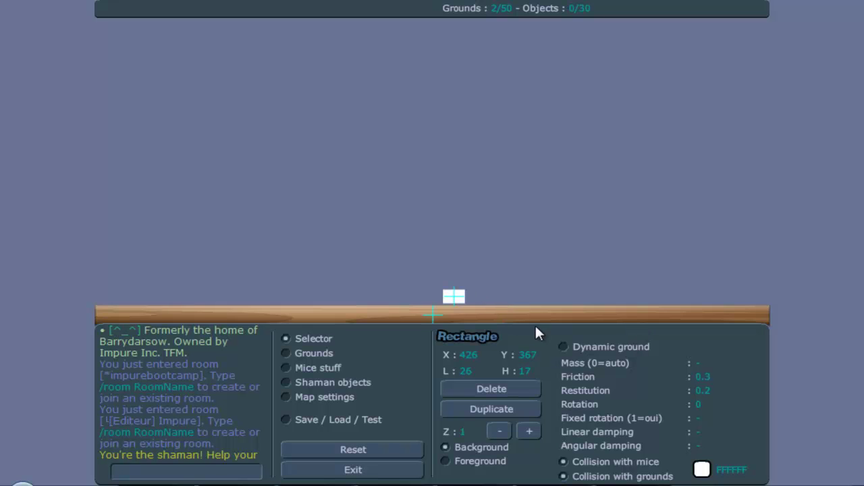
Step: Make the white rectangle a dynamic ground and set its size to L 30 and H 20
{"action": "left_click", "coordinate": [645, 352]}
{"action": "left_click_drag", "start_coordinate": [466, 301], "coordinate": [467, 287]}
{"action": "left_click_drag", "start_coordinate": [535, 371], "coordinate": [504, 375]}
{"action": "left_click", "coordinate": [526, 371]}
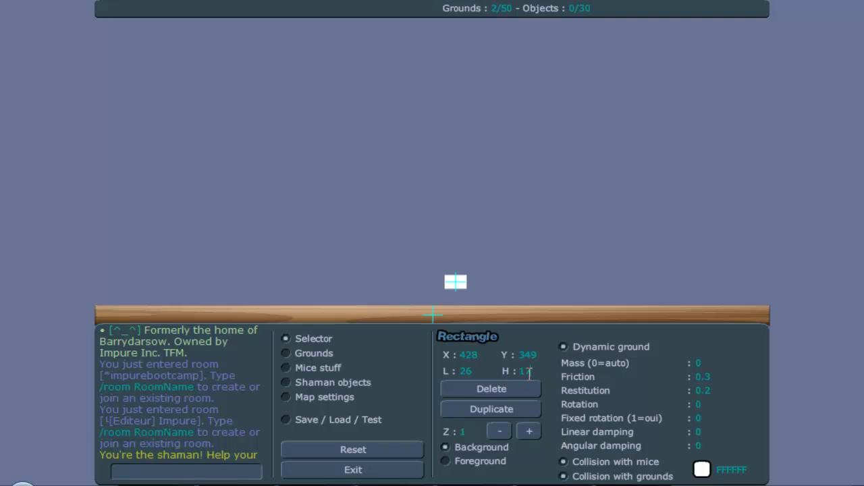
{"action": "type", "text": "5"}
{"action": "left_click_drag", "start_coordinate": [466, 371], "coordinate": [436, 372]}
{"action": "type", "text": "300"}
{"action": "left_click_drag", "start_coordinate": [481, 370], "coordinate": [461, 372]}
{"action": "type", "text": "32"}
Step: Position the white rectangle at X 400 and Y 300
{"action": "left_click_drag", "start_coordinate": [459, 289], "coordinate": [522, 280]}
{"action": "double_click", "coordinate": [468, 353]}
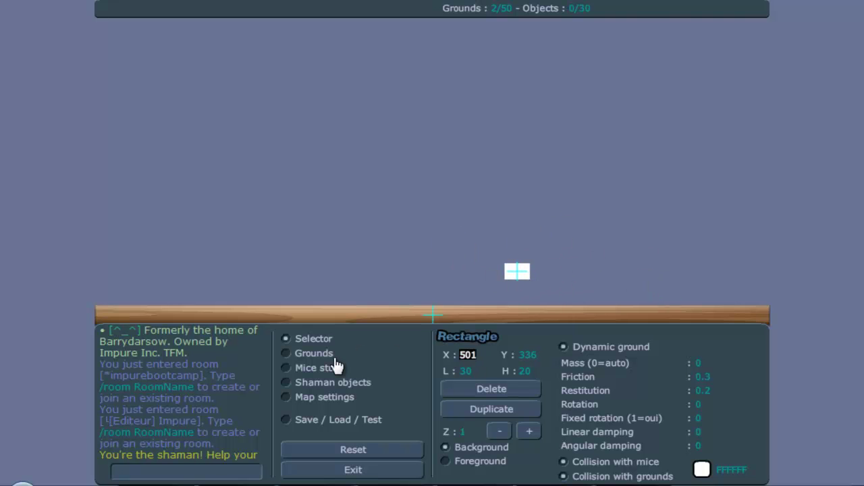
{"action": "type", "text": "400"}
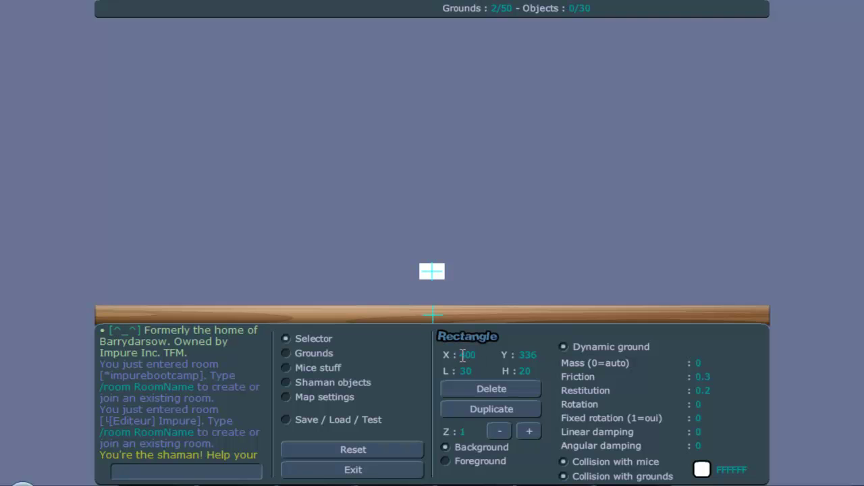
{"action": "double_click", "coordinate": [482, 355]}
{"action": "mouse_move", "coordinate": [442, 278]}
{"action": "left_mouse_down"}
{"action": "mouse_move", "coordinate": [691, 272]}
{"action": "mouse_move", "coordinate": [445, 275]}
{"action": "left_mouse_up"}
{"action": "key", "text": "Return"}
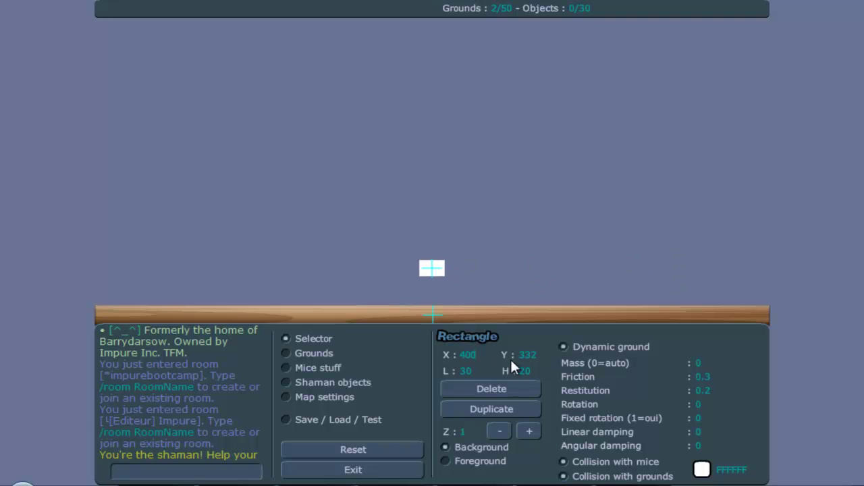
{"action": "double_click", "coordinate": [527, 355]}
{"action": "type", "text": "300"}
{"action": "key", "text": "Return"}
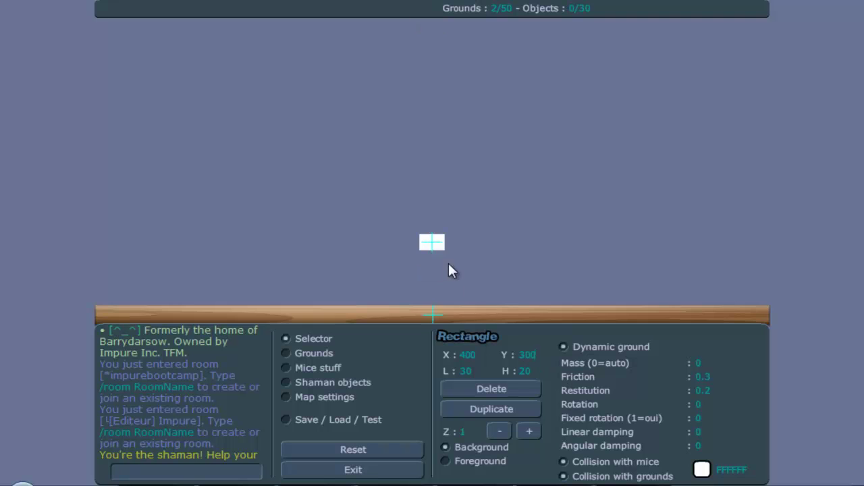
{"action": "left_click_drag", "start_coordinate": [527, 356], "coordinate": [541, 356]}
{"action": "left_click", "coordinate": [531, 357]}
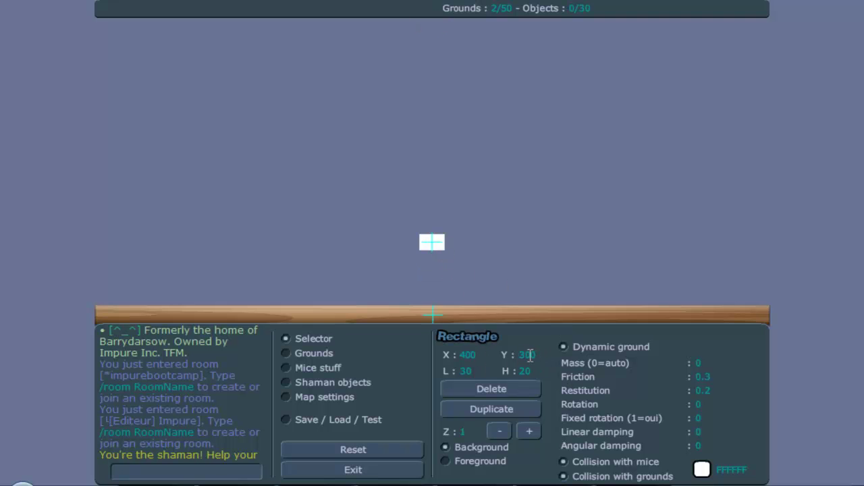
Step: Copy the map's code, reformat it in Baas XML, and copy the formatted output
{"action": "left_click", "coordinate": [332, 420]}
{"action": "left_click", "coordinate": [341, 483]}
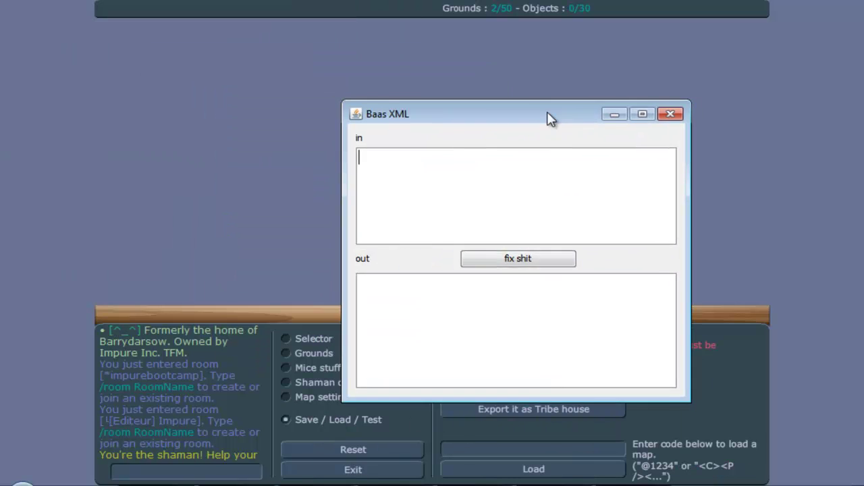
{"action": "left_click_drag", "start_coordinate": [549, 118], "coordinate": [438, 102]}
{"action": "key", "text": "ctrl+v"}
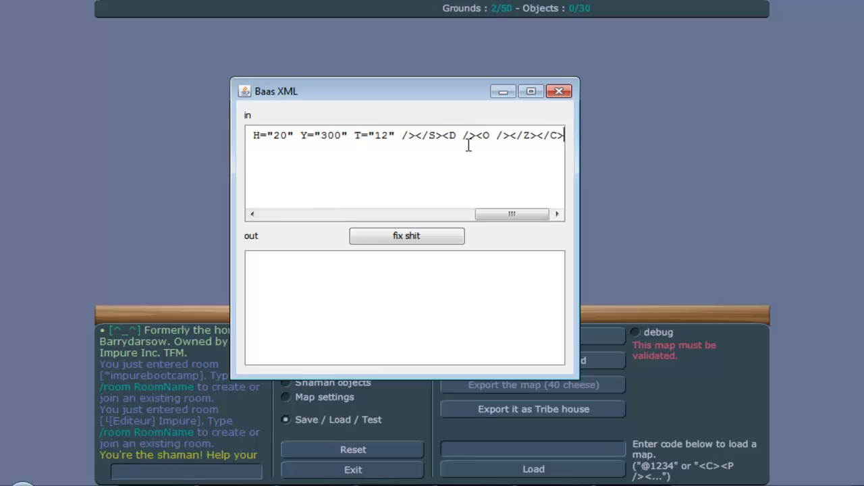
{"action": "left_click", "coordinate": [431, 239]}
{"action": "left_click_drag", "start_coordinate": [344, 334], "coordinate": [86, 50]}
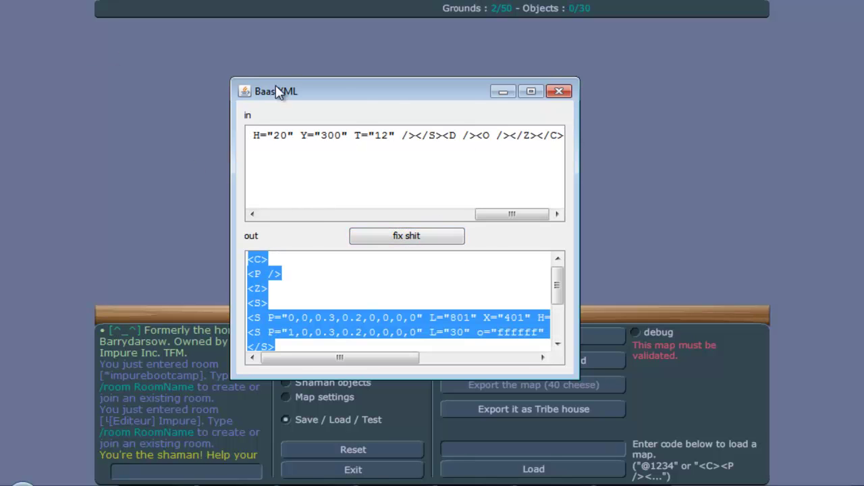
{"action": "left_click", "coordinate": [501, 93]}
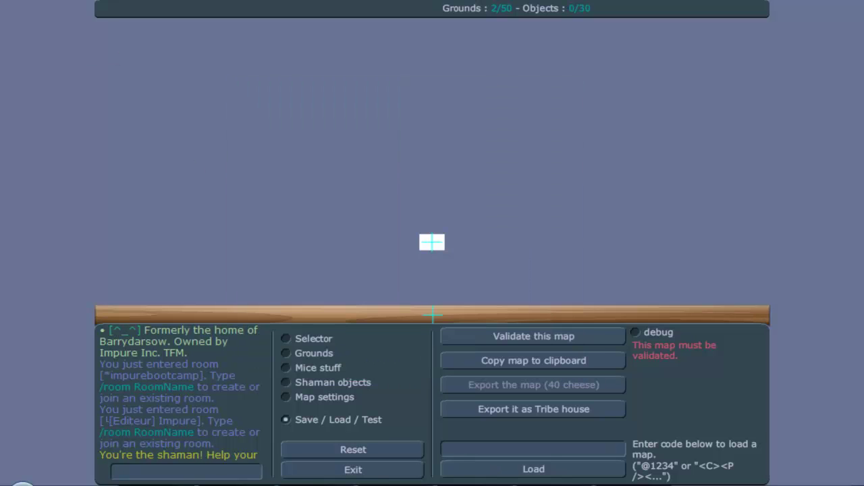
Step: Switch to the Word document and paste the formatted map XML below the JD template line
{"action": "left_click", "coordinate": [238, 483]}
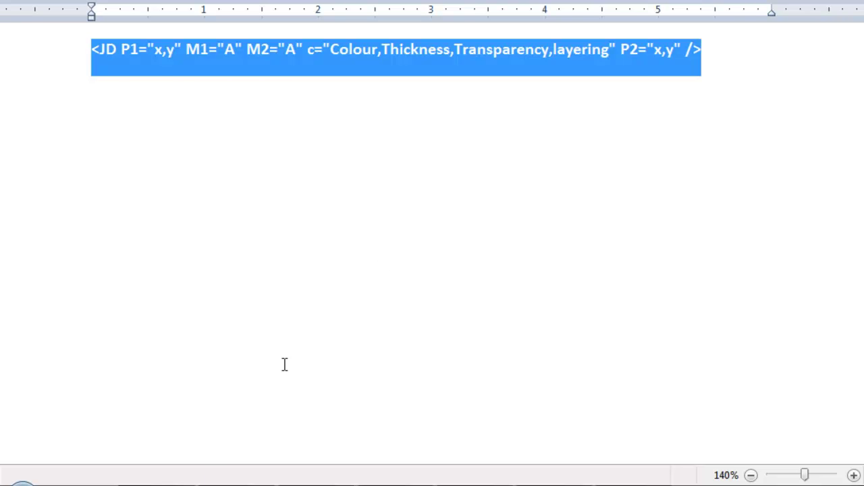
{"action": "left_click", "coordinate": [778, 98]}
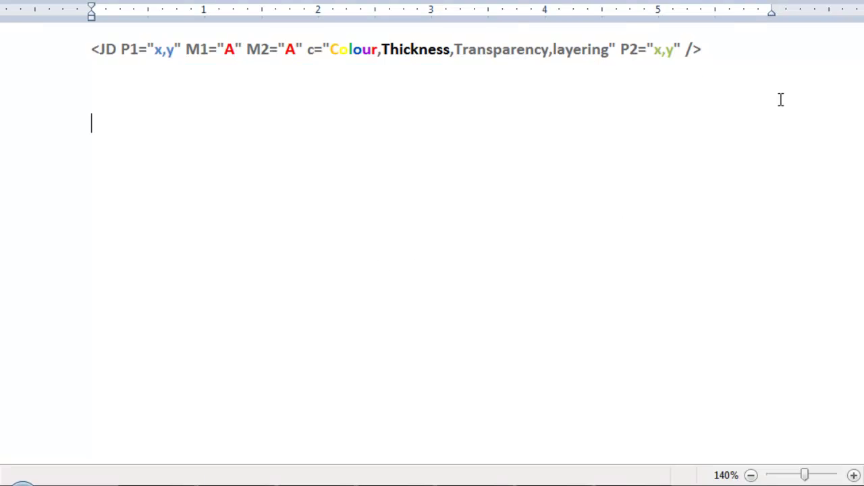
{"action": "type", "text": "<C> <P /> <Z> <S> <S P=\"0,0,0.3,0.2,0,0,0,0\" L=\"801\" X=\"401\" H=\"25\" Y=\"390\" T=\"0\" /> <S P=\"1,0,0.3,0.2,0,0,0,0\" L=\"30\" o=\"ffffff\" X=\"400\" H=\"20\" Y=\"300\" T=\"12\" /> </S> <D /> <O /> </Z> </C>"}
{"action": "left_click", "coordinate": [751, 475]}
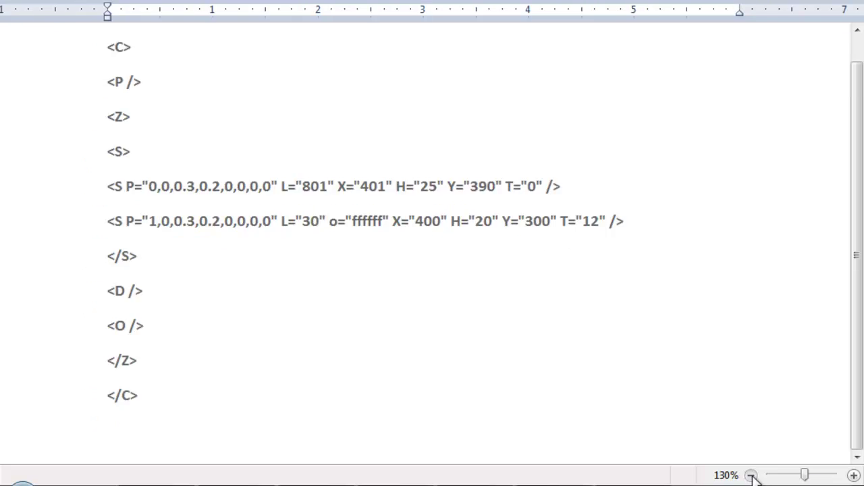
{"action": "left_click", "coordinate": [750, 475]}
{"action": "left_click", "coordinate": [751, 475]}
{"action": "left_click", "coordinate": [751, 475]}
{"action": "left_click", "coordinate": [750, 476]}
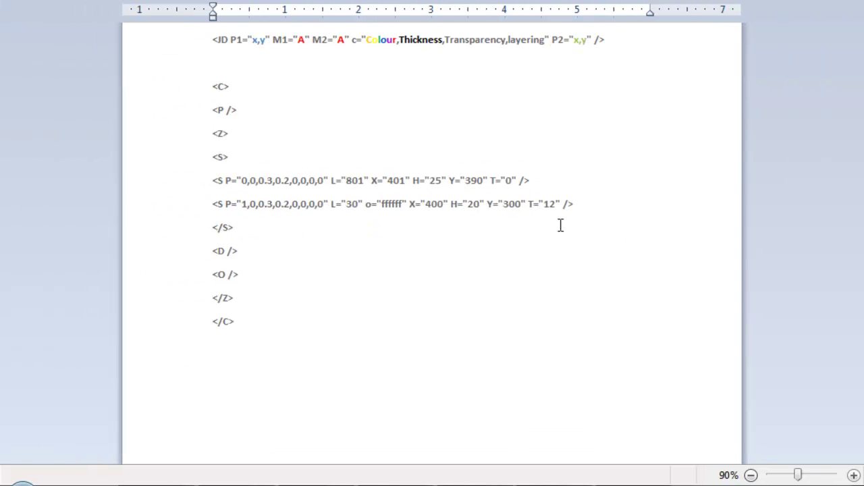
Step: Insert an <L> and </L> tag pair with an empty line between them below the <O /> line
{"action": "left_click", "coordinate": [250, 283]}
{"action": "key", "text": "Return"}
{"action": "type", "text": "<L>"}
{"action": "key", "text": "Return"}
{"action": "left_click", "coordinate": [261, 303]}
{"action": "key", "text": "Return"}
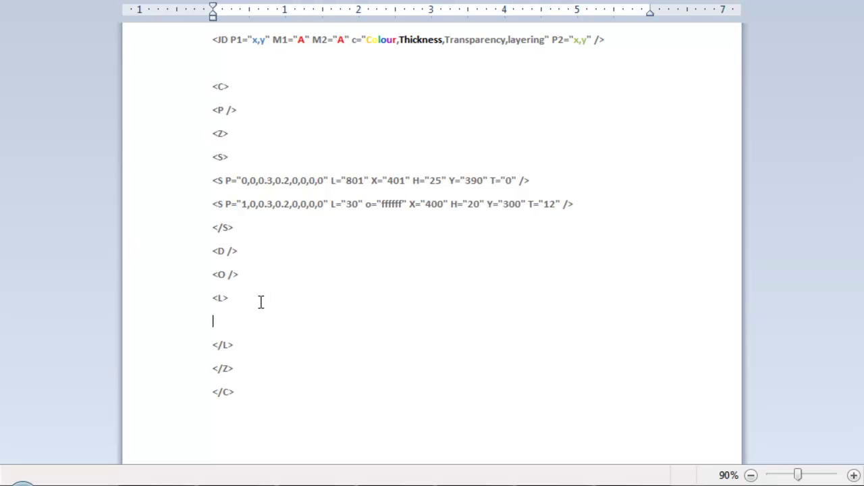
Step: Check the white rectangle in the map editor and set both M1 and M2 in the document's JD line to 1
{"action": "left_click", "coordinate": [630, 34]}
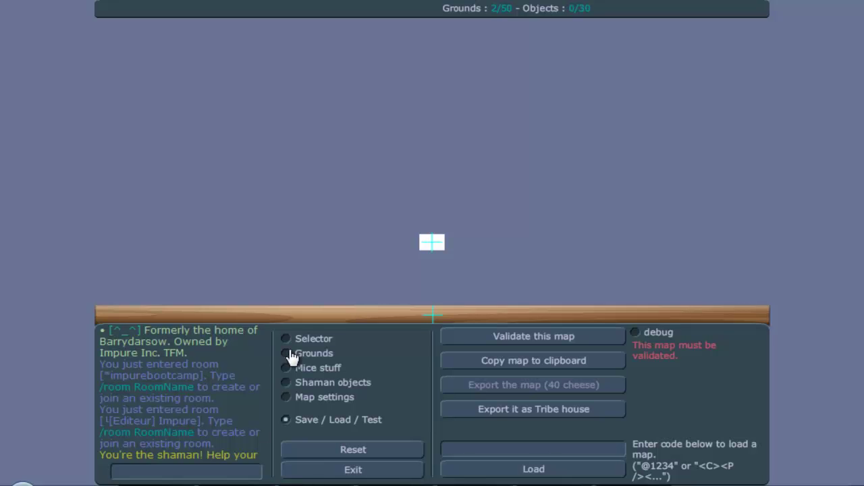
{"action": "left_click", "coordinate": [286, 339]}
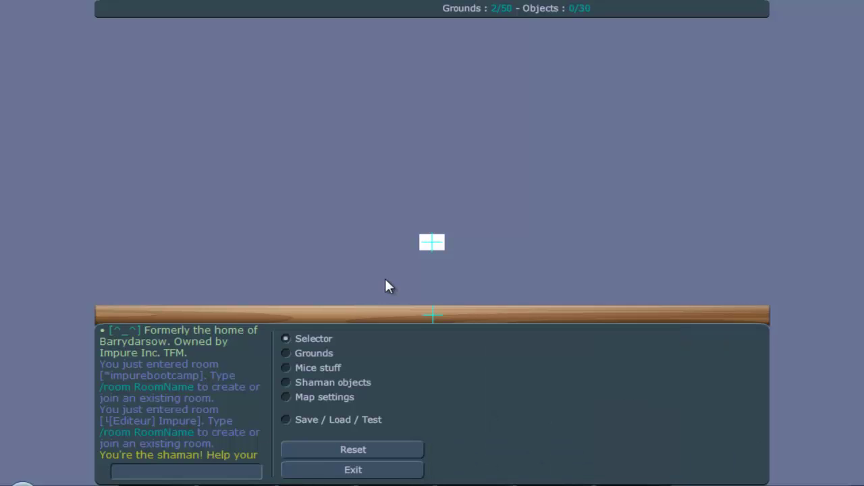
{"action": "left_click", "coordinate": [434, 245]}
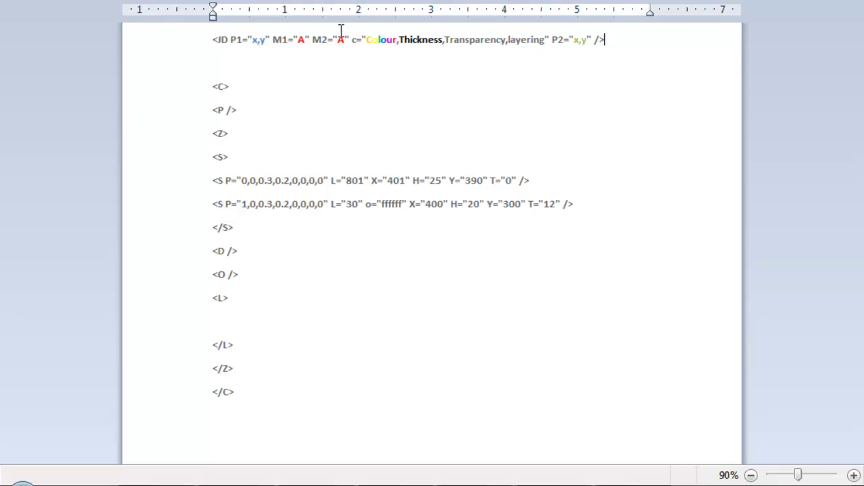
{"action": "left_click", "coordinate": [305, 39]}
{"action": "key", "text": "BackSpace"}
{"action": "type", "text": "1"}
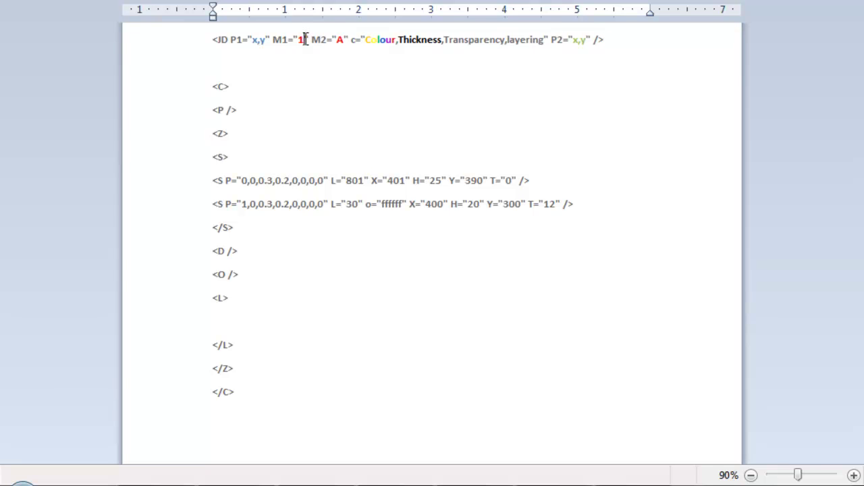
{"action": "key", "text": "BackSpace"}
{"action": "type", "text": "1"}
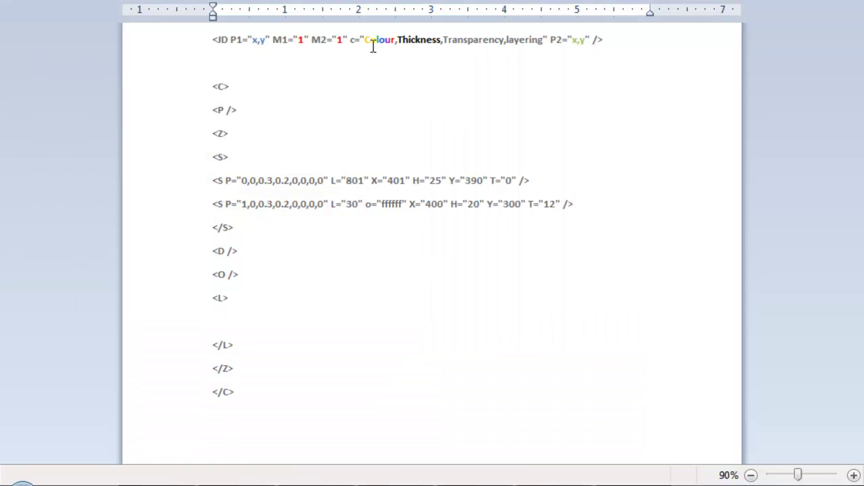
Step: Replace the Colour placeholder in the JD line's c attribute with ffffff
{"action": "double_click", "coordinate": [391, 39]}
{"action": "key", "text": "BackSpace"}
{"action": "type", "text": "ffffff"}
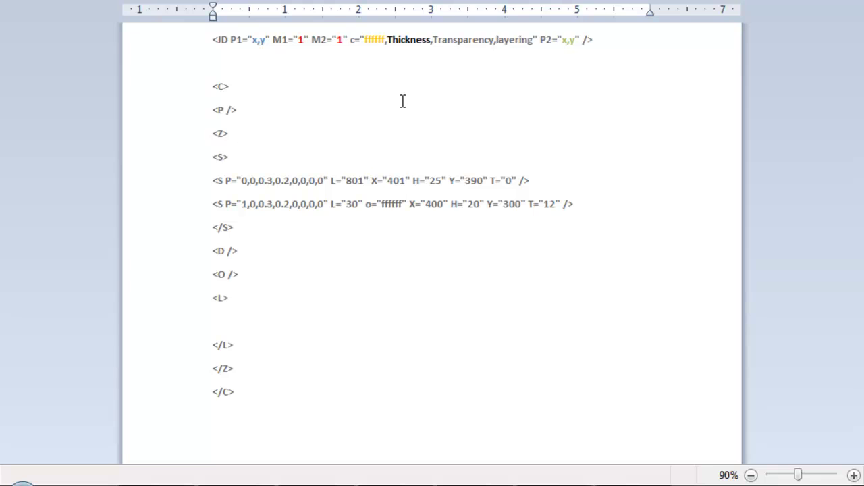
Step: In the JD template line's c attribute, replace Thickness with 2, Transparency with 1 and layering with 1
{"action": "double_click", "coordinate": [427, 39]}
{"action": "type", "text": "2"}
{"action": "double_click", "coordinate": [455, 39]}
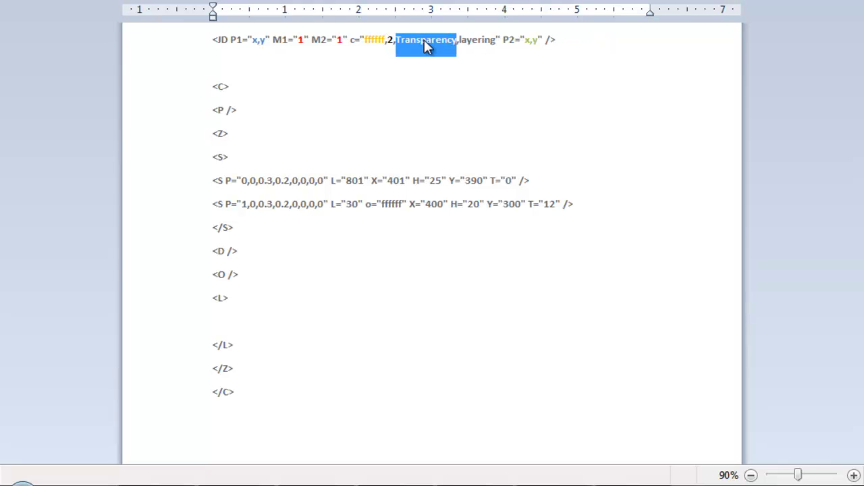
{"action": "type", "text": "1"}
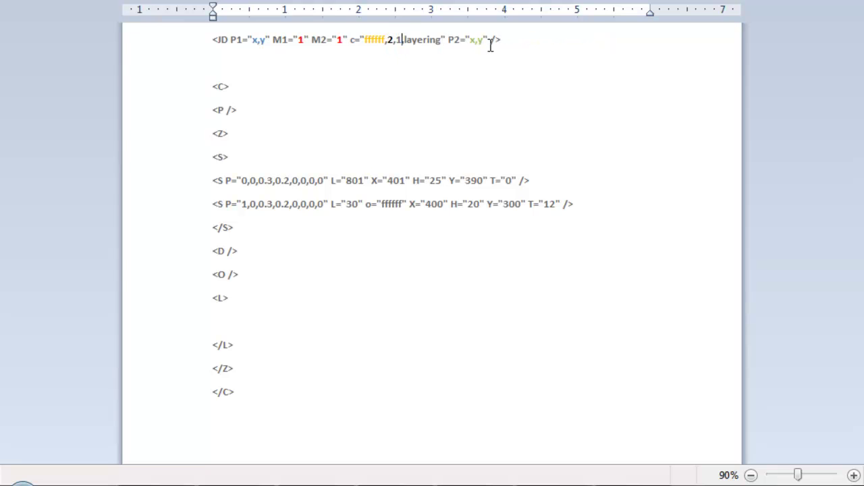
{"action": "double_click", "coordinate": [437, 41]}
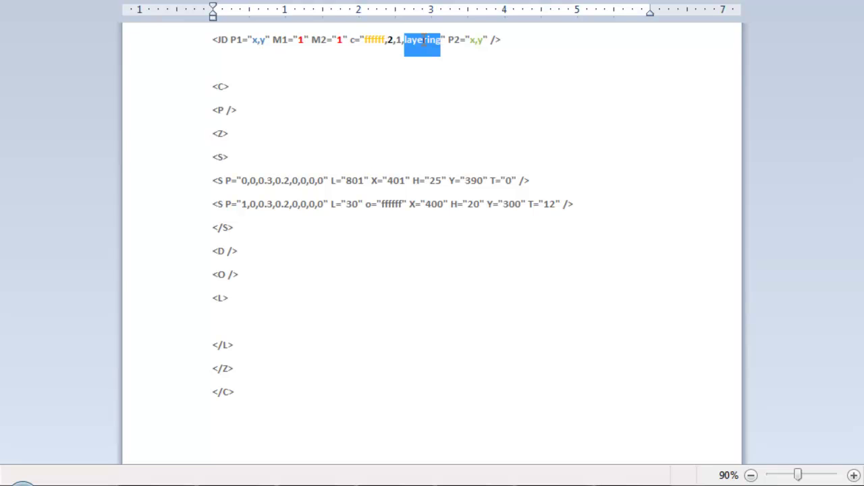
{"action": "type", "text": "1"}
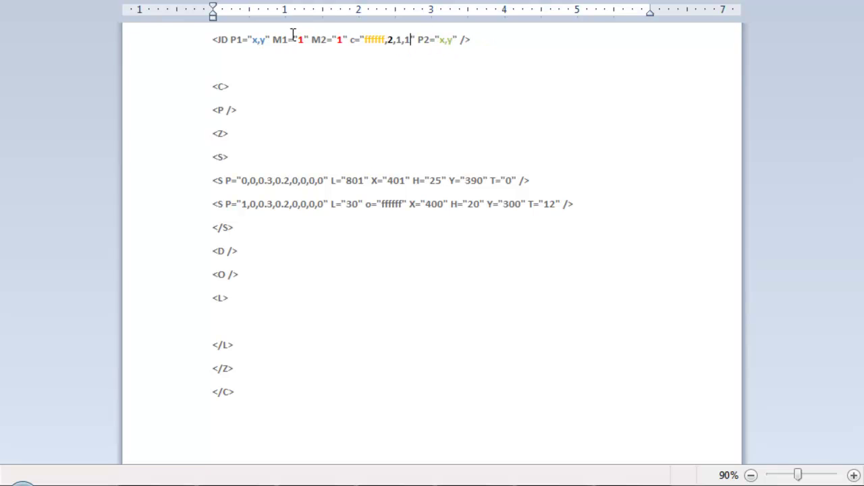
Step: Copy the whole JD template line into the empty line between the <L> and </L> tags
{"action": "left_click_drag", "start_coordinate": [470, 42], "coordinate": [211, 35]}
{"action": "key", "text": "ctrl+c"}
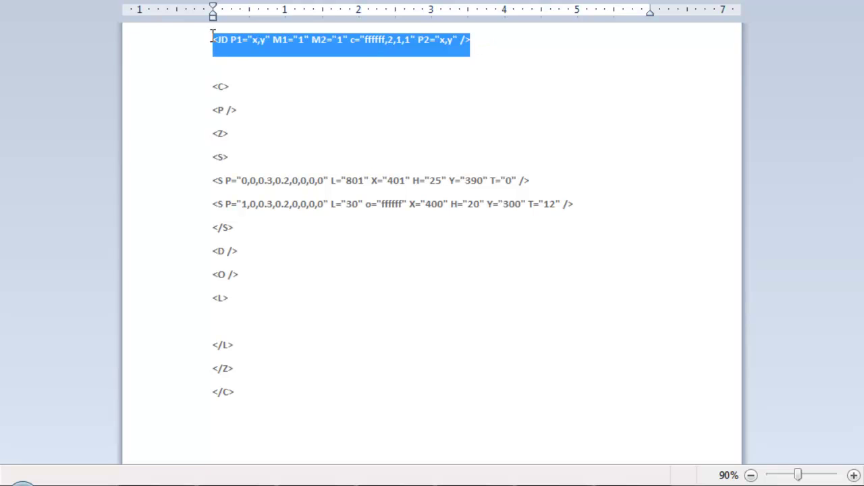
{"action": "left_click", "coordinate": [259, 315]}
{"action": "key", "text": "ctrl+v"}
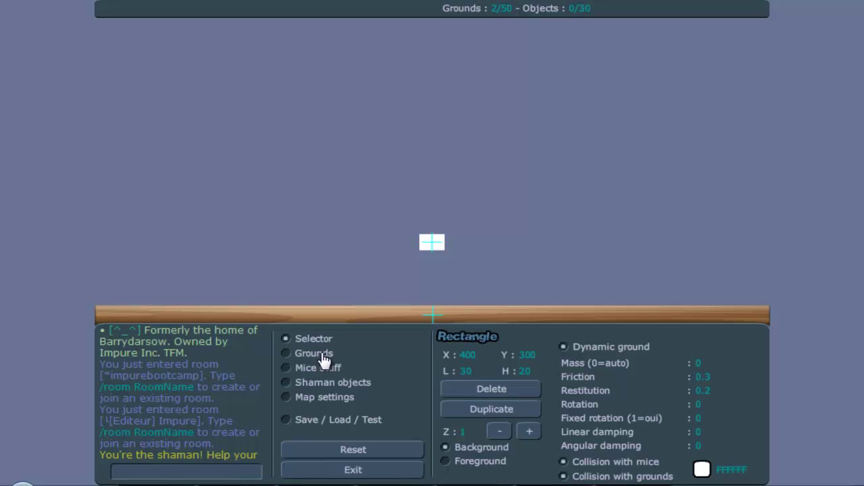
Step: Switch to the map editor and place a red nail on the white rectangle's upper-left corner, at about X 385, Y 291
{"action": "left_click", "coordinate": [323, 355]}
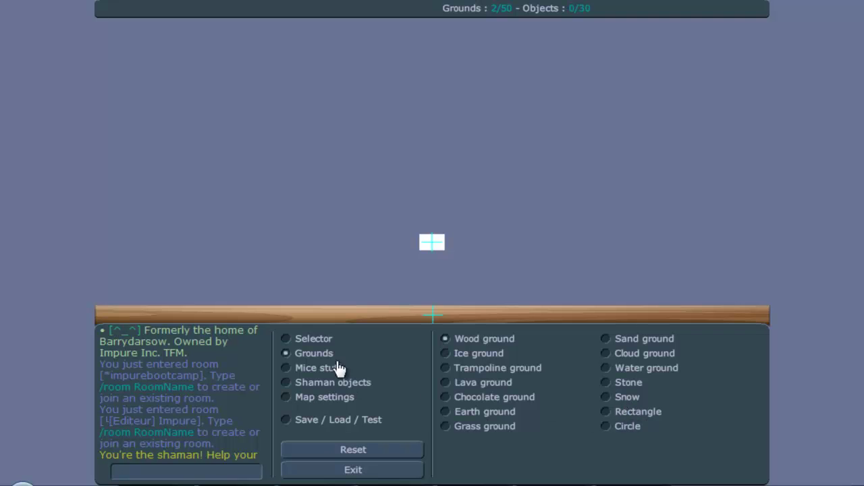
{"action": "left_click", "coordinate": [334, 383]}
{"action": "left_click", "coordinate": [590, 339]}
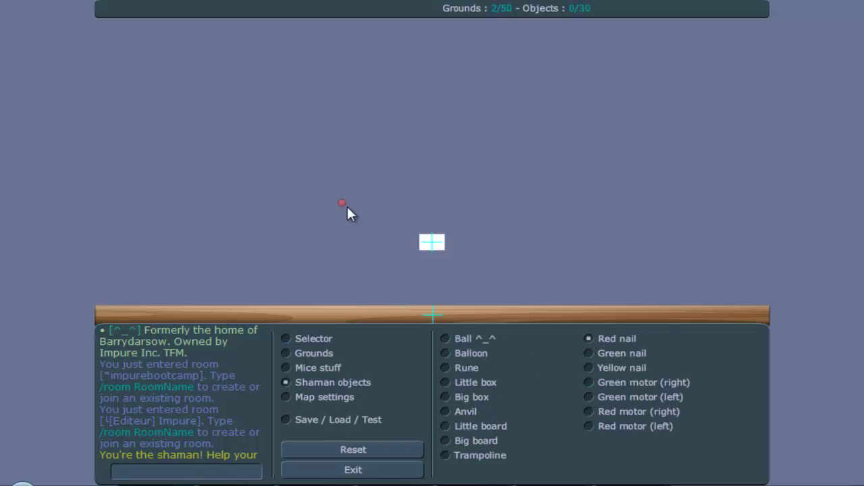
{"action": "left_click", "coordinate": [419, 235]}
Step: Compare the position and size values of the red nail and the rectangle, and set the nail's Y to 290
{"action": "left_click", "coordinate": [305, 341]}
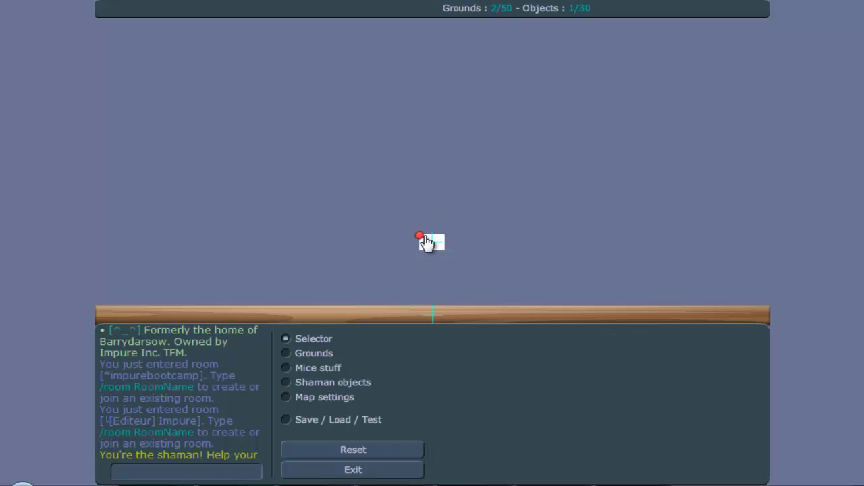
{"action": "left_click", "coordinate": [428, 241]}
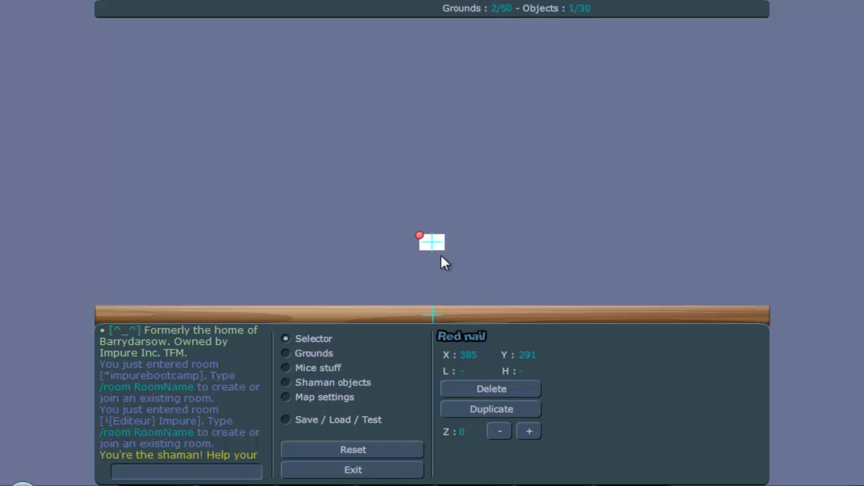
{"action": "left_click", "coordinate": [436, 244]}
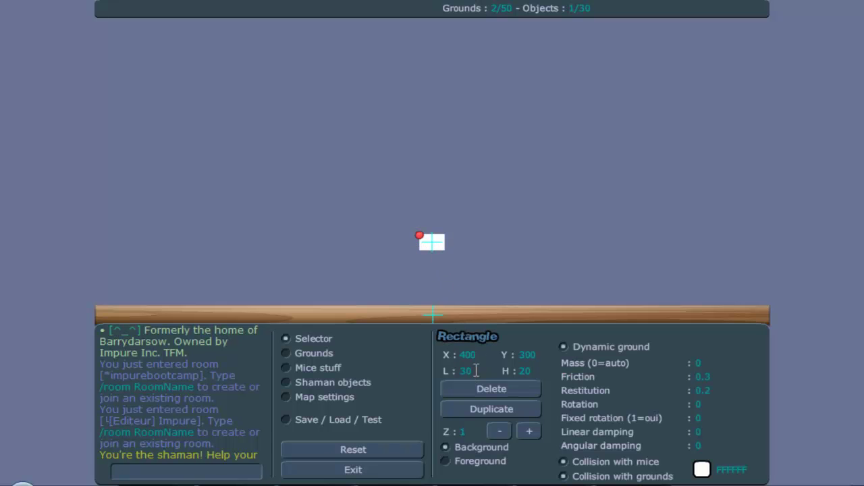
{"action": "double_click", "coordinate": [467, 372]}
{"action": "left_click", "coordinate": [429, 242]}
{"action": "left_click", "coordinate": [420, 237]}
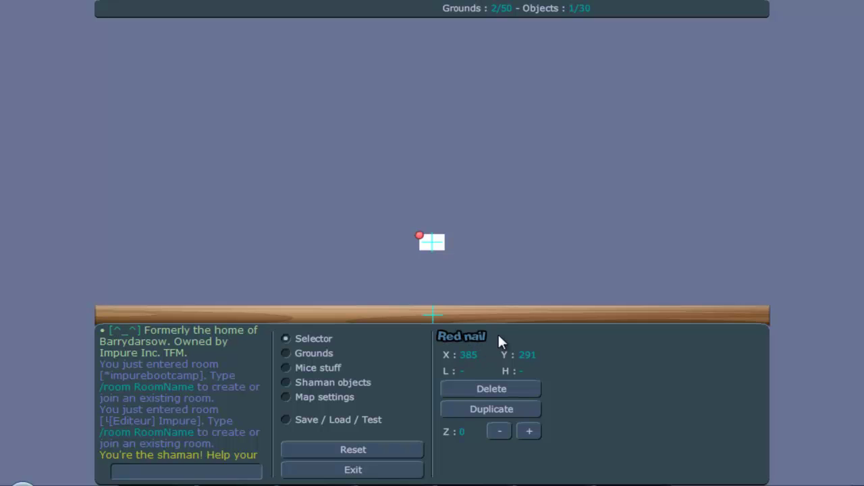
{"action": "left_click", "coordinate": [432, 245]}
{"action": "left_click", "coordinate": [420, 238]}
{"action": "type", "text": "9"}
{"action": "key", "text": "BackSpace"}
{"action": "key", "text": "BackSpace"}
{"action": "type", "text": "90"}
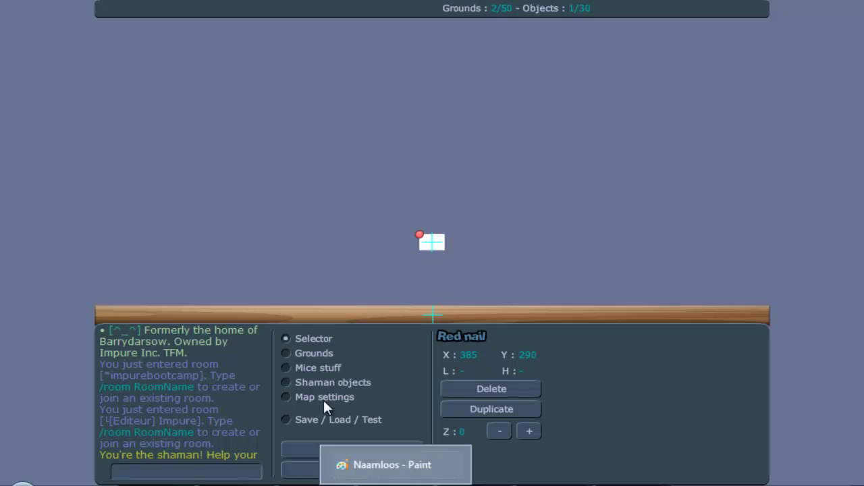
Step: Switch to the Word document and extend the o value of the rectangle's S line to fffffffff
{"action": "left_click", "coordinate": [316, 368]}
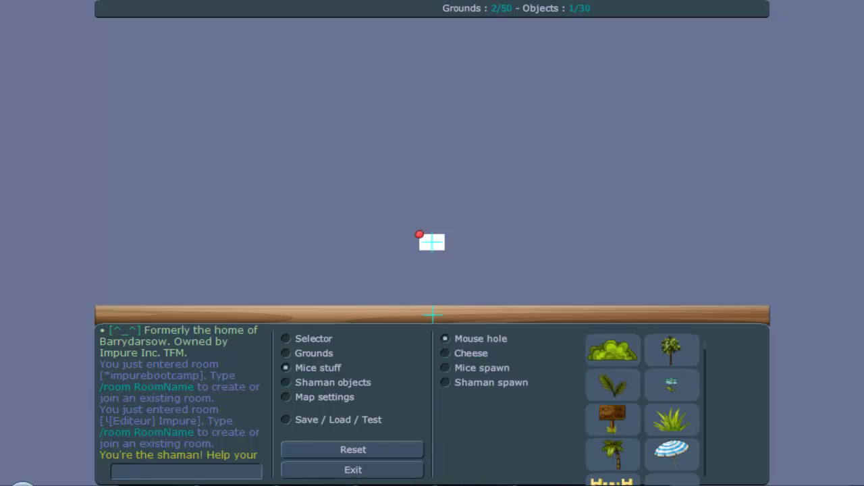
{"action": "key", "text": "alt+Tab"}
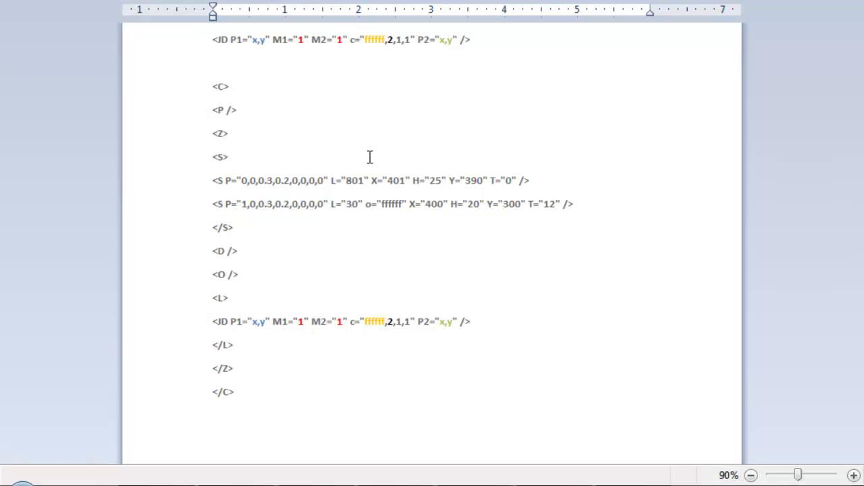
{"action": "left_click", "coordinate": [393, 204]}
{"action": "type", "text": "ff"}
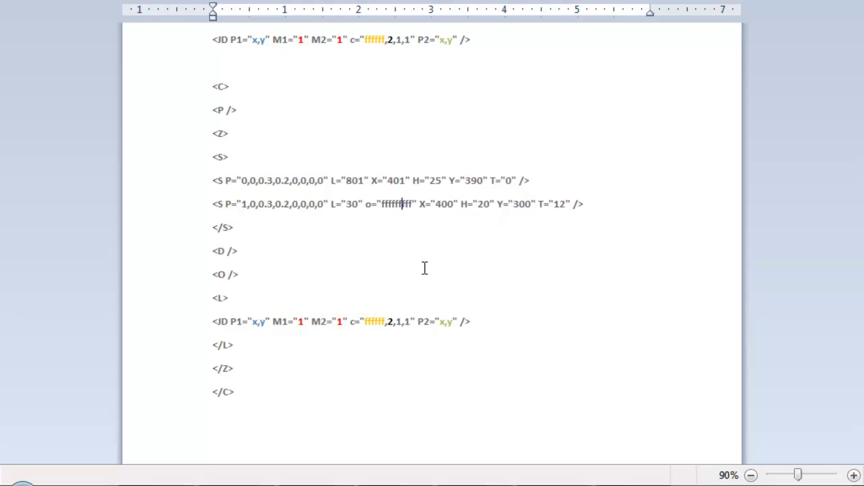
Step: In the JD line between the <L> tags, set P1 to 385,290 and P2 to 415,219
{"action": "double_click", "coordinate": [260, 322]}
{"action": "type", "text": "385"}
{"action": "double_click", "coordinate": [273, 318]}
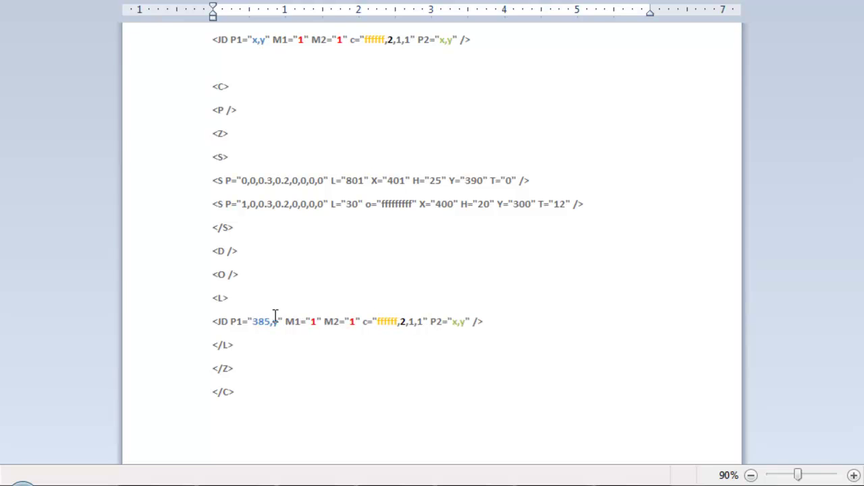
{"action": "type", "text": "290"}
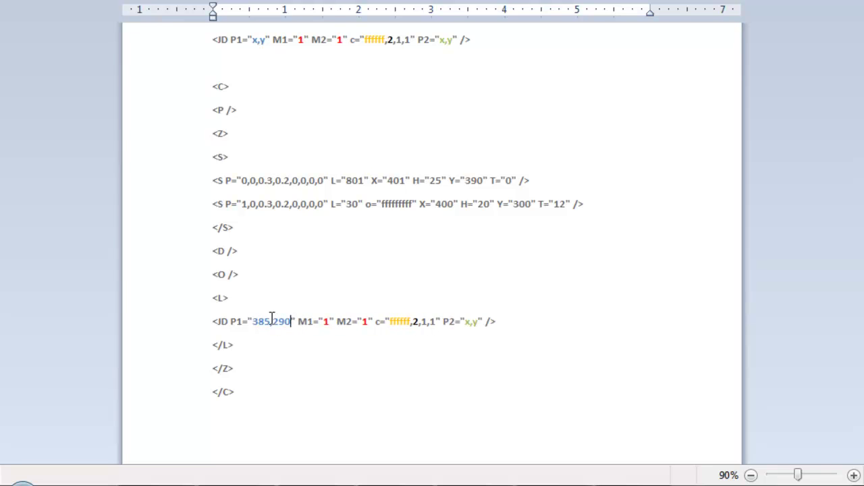
{"action": "left_click", "coordinate": [472, 324]}
{"action": "key", "text": "BackSpace"}
{"action": "type", "text": "415"}
{"action": "key", "text": "BackSpace"}
{"action": "type", "text": "290\" M"}
{"action": "type", "text": "19"}
Step: Copy the XML from <C> to </C> and load it as the map in the map editor
{"action": "left_click_drag", "start_coordinate": [261, 420], "coordinate": [177, 101]}
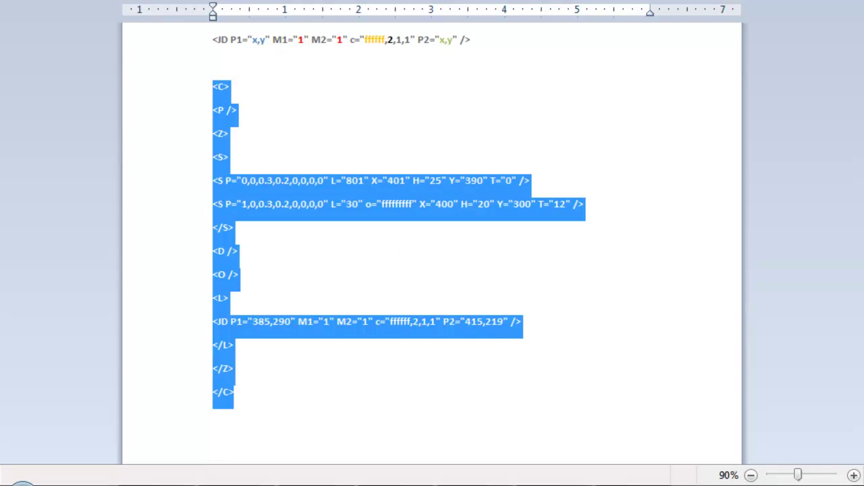
{"action": "key", "text": "alt+Tab"}
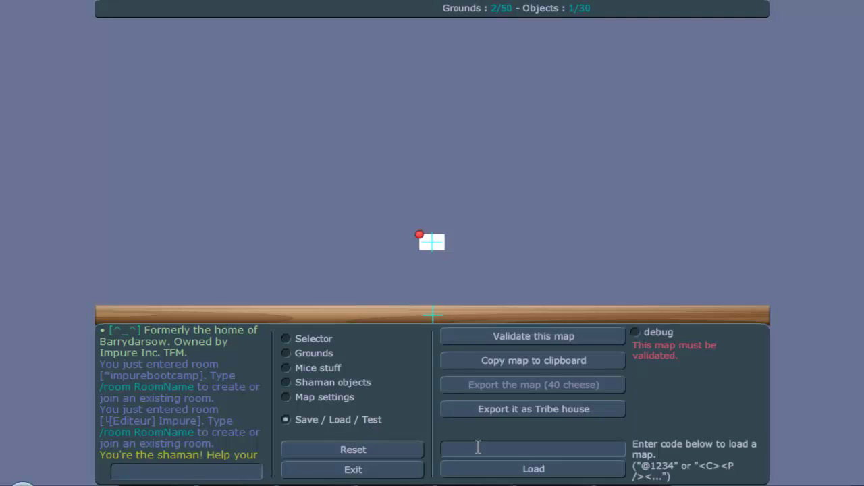
{"action": "left_click", "coordinate": [478, 444]}
{"action": "key", "text": "ctrl+v"}
{"action": "left_click", "coordinate": [463, 469]}
Step: Place a mice spawn on the wood ground, start validating the map, and move the mouse around the white line
{"action": "left_click", "coordinate": [331, 372]}
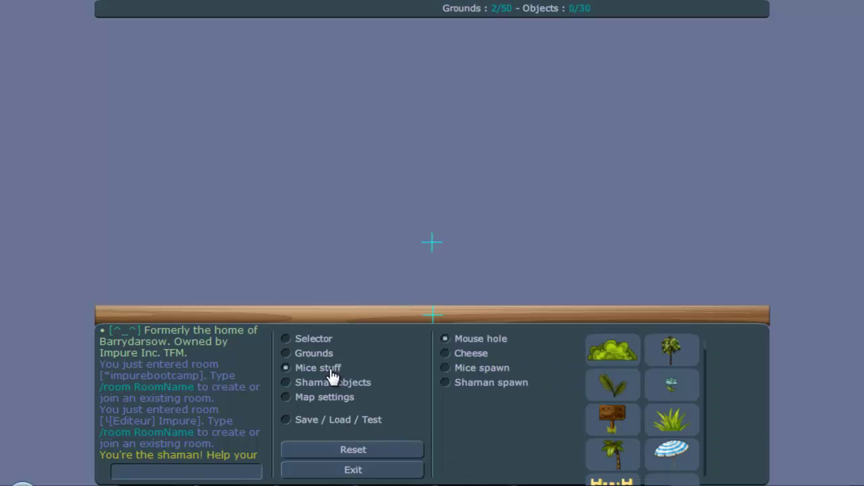
{"action": "left_click", "coordinate": [477, 372]}
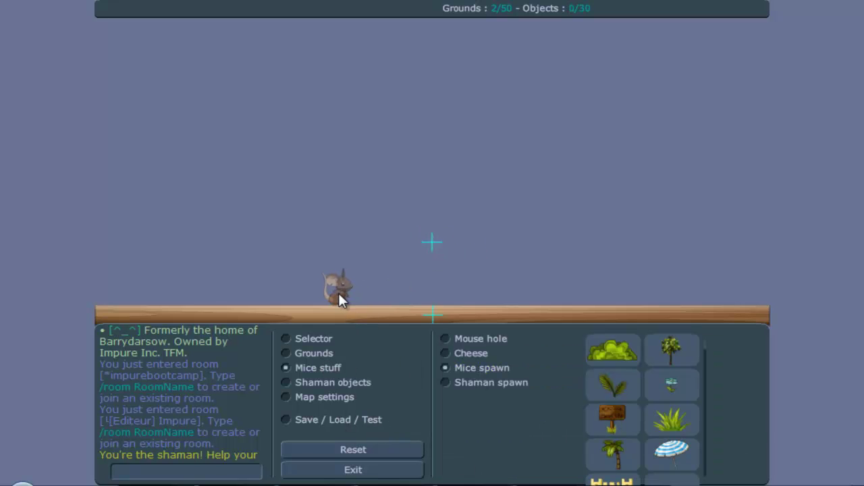
{"action": "left_click", "coordinate": [340, 424]}
{"action": "left_click", "coordinate": [504, 345]}
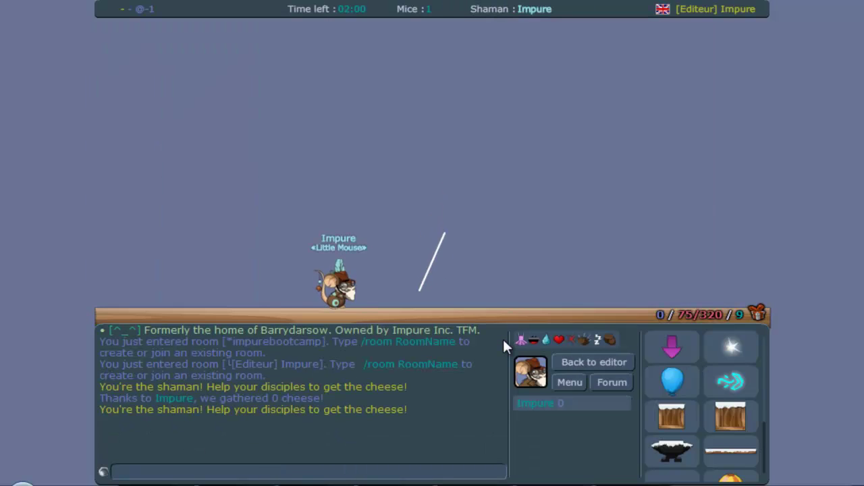
{"action": "key", "text": "Right"}
{"action": "key", "text": "Up"}
{"action": "key", "text": "Left"}
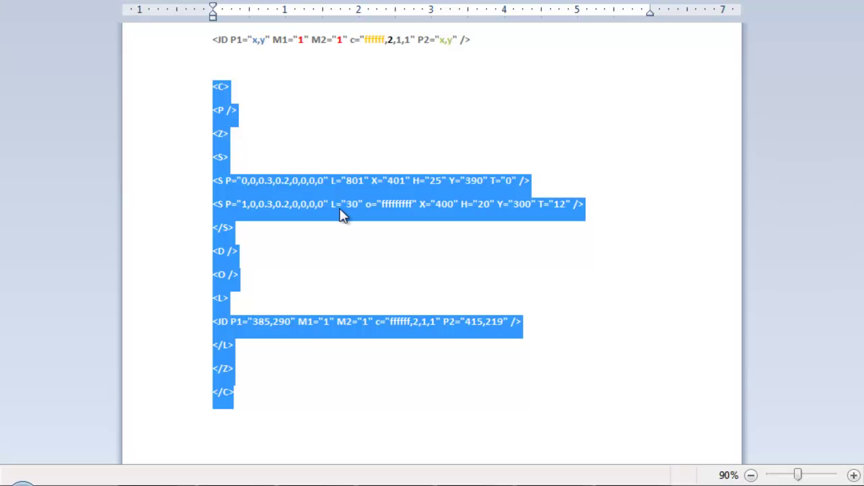
Step: Return to the Word document and correct P2 in the JD line between the <L> tags to 415,290
{"action": "left_click", "coordinate": [351, 203]}
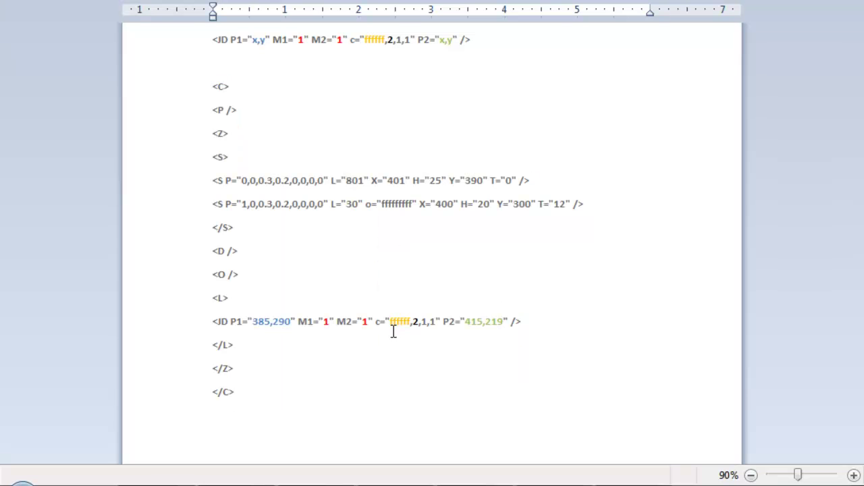
{"action": "left_click", "coordinate": [503, 321]}
{"action": "key", "text": "BackSpace"}
{"action": "key", "text": "BackSpace"}
{"action": "type", "text": "90"}
Step: Copy the corrected XML from <C> to </C>, return to the map editor and load it as the map
{"action": "left_click_drag", "start_coordinate": [261, 395], "coordinate": [207, 96]}
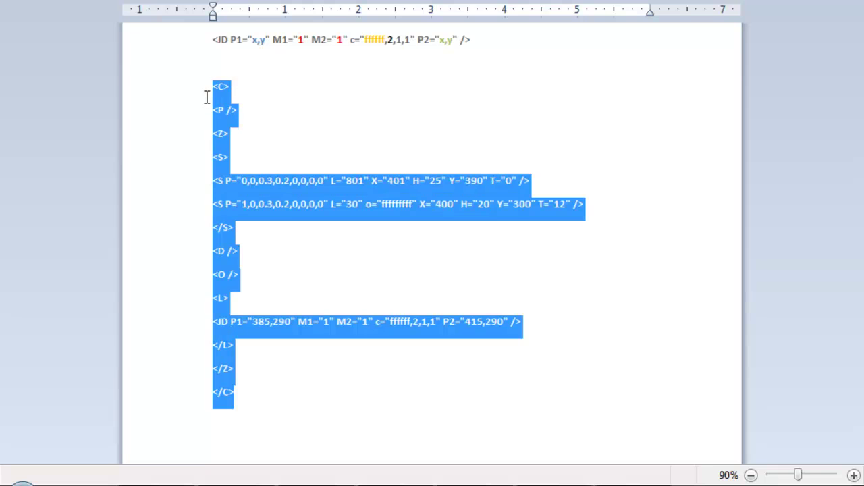
{"action": "key", "text": "alt+Tab"}
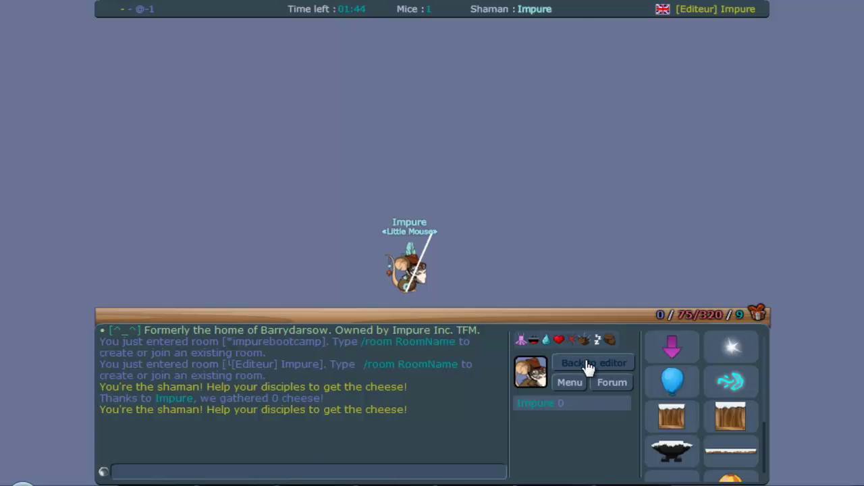
{"action": "left_click", "coordinate": [584, 362]}
{"action": "left_click", "coordinate": [331, 420]}
{"action": "left_click", "coordinate": [496, 449]}
{"action": "key", "text": "ctrl+v"}
{"action": "left_click", "coordinate": [486, 468]}
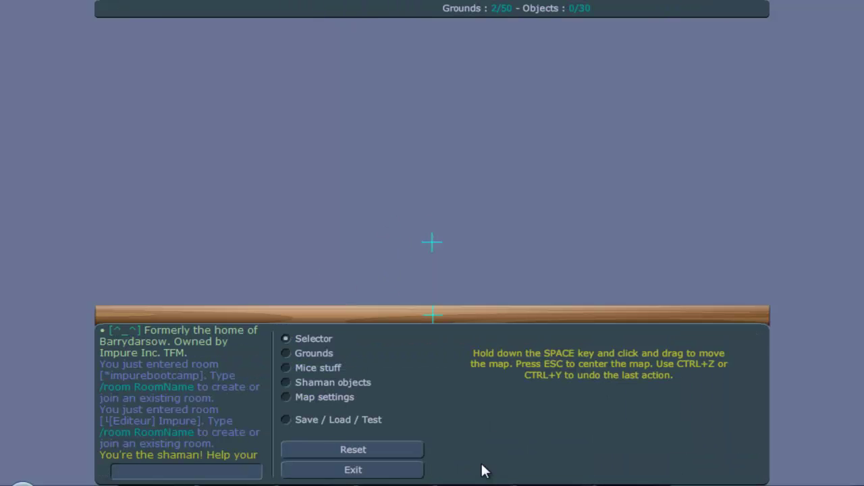
Step: Validate the reloaded map to check the white line with the mouse, and go back to the editor
{"action": "left_click", "coordinate": [502, 335]}
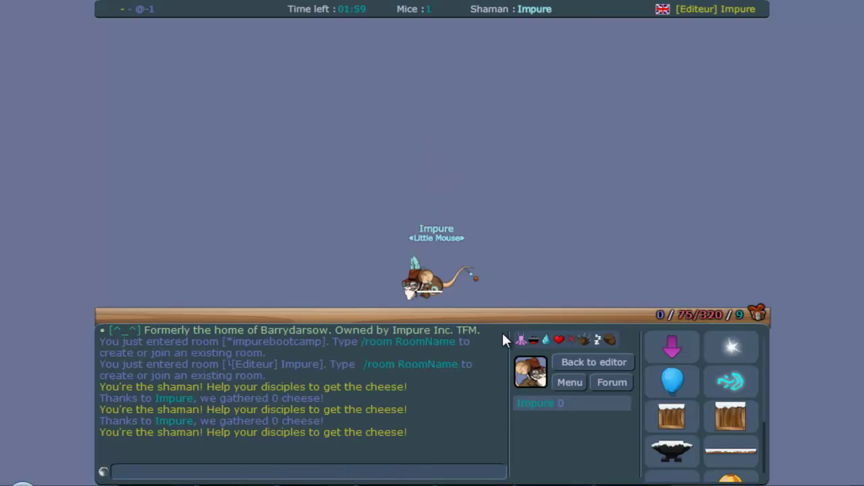
{"action": "key", "text": "Right"}
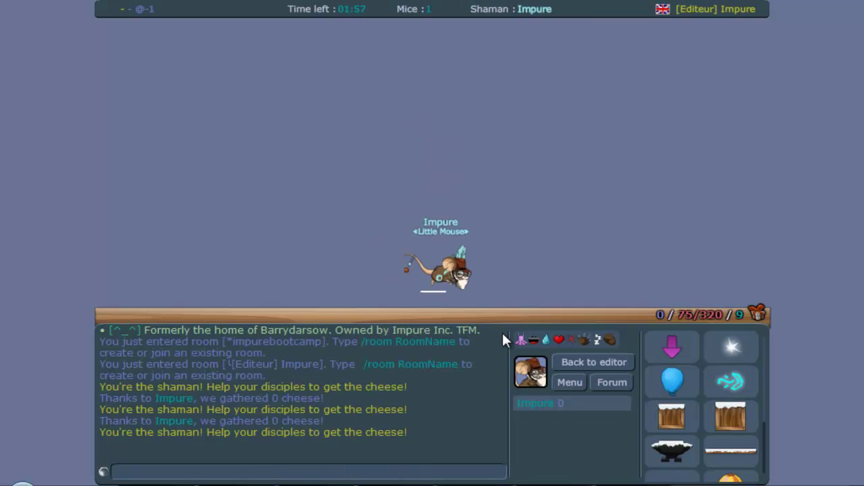
{"action": "left_click", "coordinate": [575, 360]}
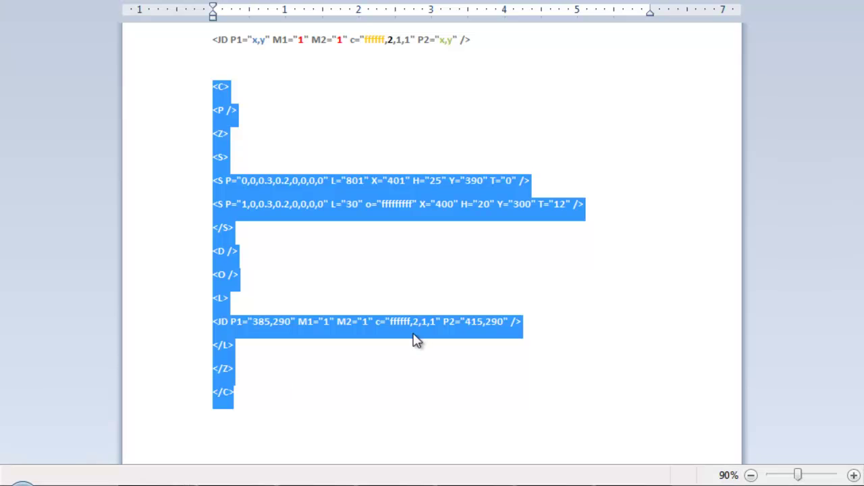
Step: In the Word document, add an empty line below the filled-in JD line and colour that JD line's text red
{"action": "left_click", "coordinate": [517, 324]}
{"action": "key", "text": "Return"}
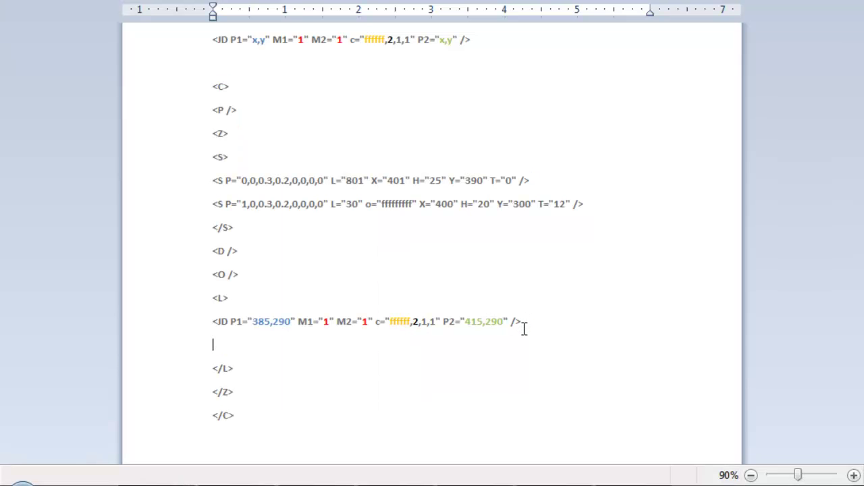
{"action": "left_click_drag", "start_coordinate": [523, 321], "coordinate": [204, 340]}
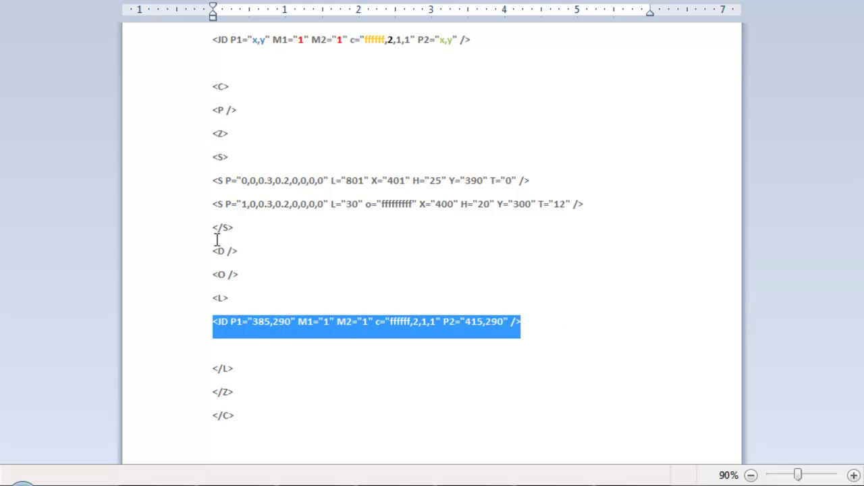
{"action": "left_click", "coordinate": [283, 1]}
{"action": "left_click", "coordinate": [289, 10]}
Step: Duplicate the red JD line directly below itself, adding an empty line after the copy
{"action": "left_click", "coordinate": [530, 322]}
{"action": "left_click_drag", "start_coordinate": [531, 322], "coordinate": [195, 322]}
{"action": "key", "text": "ctrl+c"}
{"action": "left_click", "coordinate": [550, 322]}
{"action": "key", "text": "Return"}
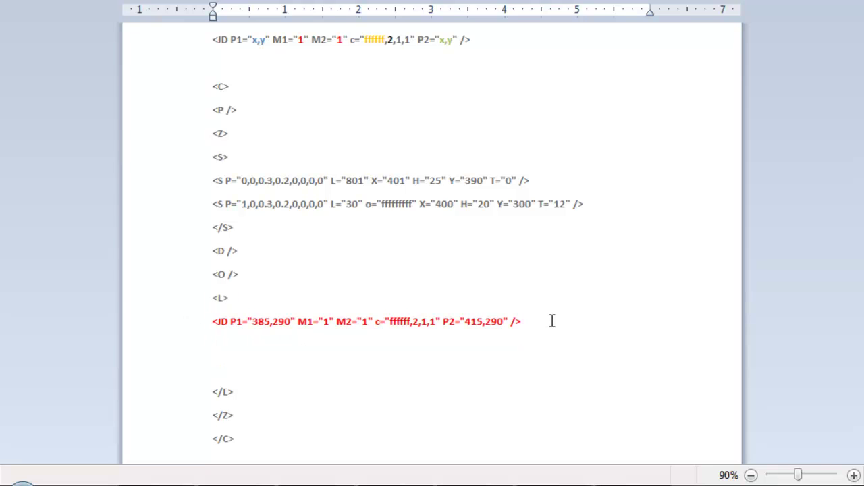
{"action": "key", "text": "ctrl+v"}
{"action": "key", "text": "Return"}
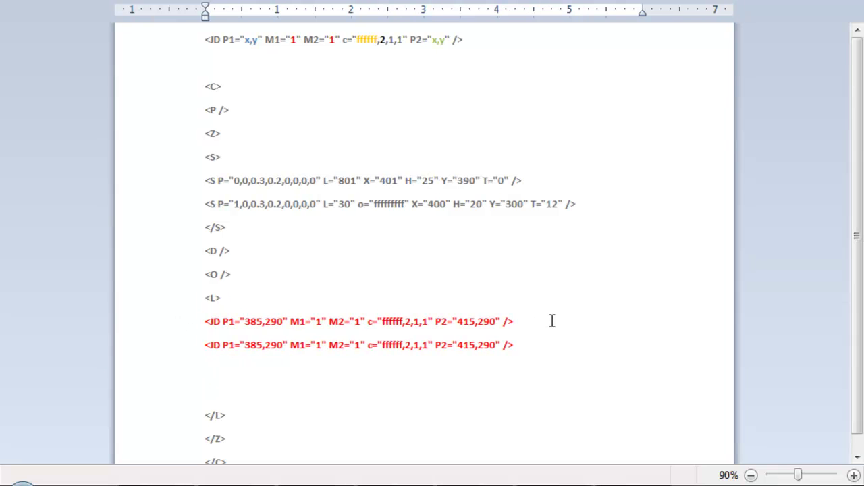
Step: Paste two more copies of the red JD line beneath the existing two
{"action": "key", "text": "ctrl+v"}
{"action": "key", "text": "Return"}
{"action": "key", "text": "ctrl+v"}
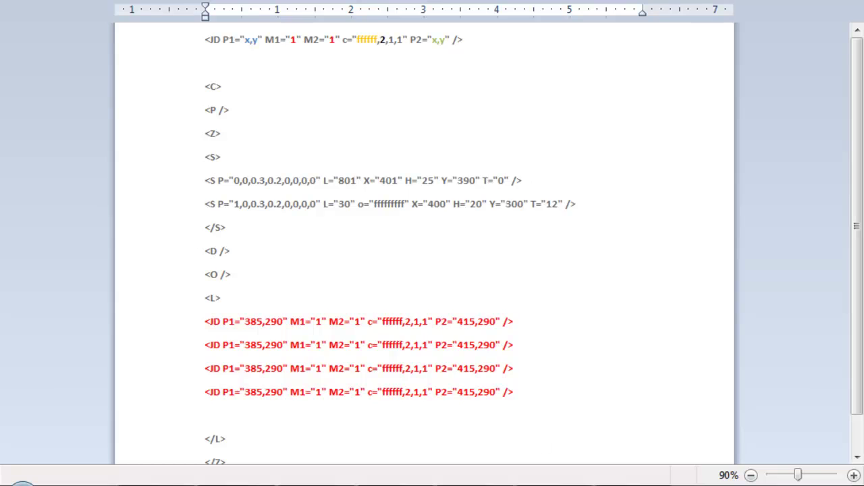
Step: Check the rectangle's properties in the map editor, then set P2 of the second red JD line in the Word document to 415,310
{"action": "key", "text": "alt+Tab"}
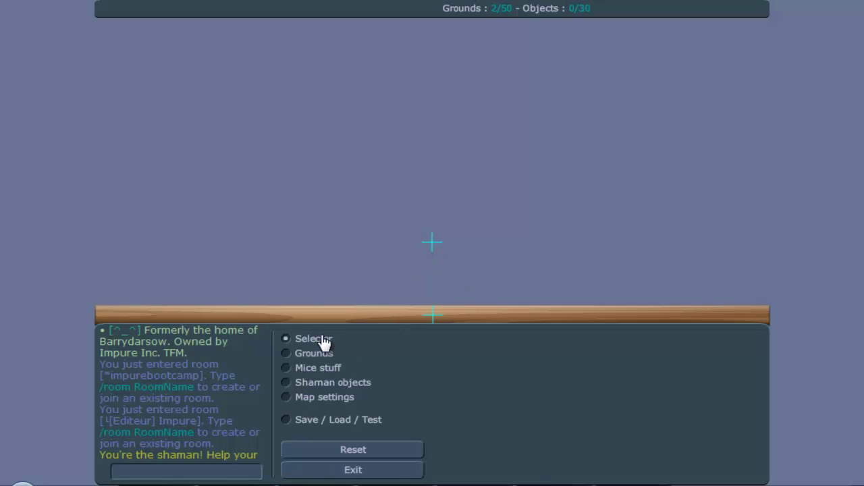
{"action": "left_click", "coordinate": [433, 242]}
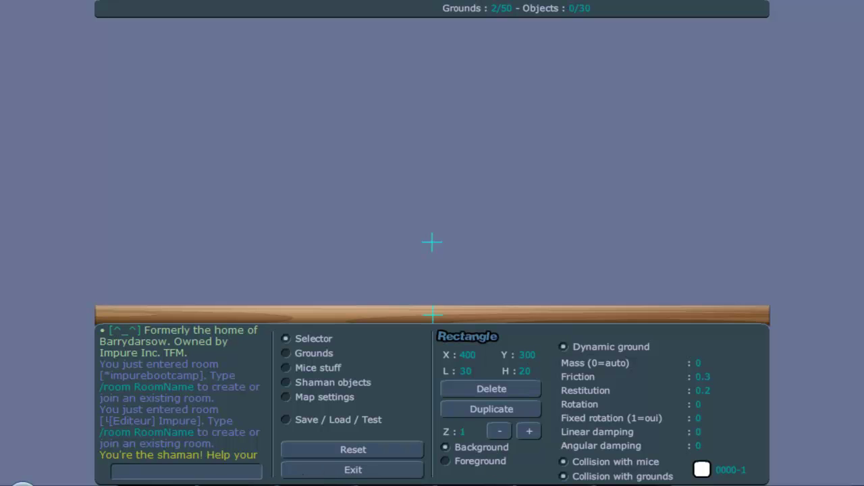
{"action": "key", "text": "alt+Tab"}
{"action": "left_click", "coordinate": [483, 344]}
{"action": "key", "text": "BackSpace"}
{"action": "key", "text": "BackSpace"}
{"action": "type", "text": "310"}
{"action": "key", "text": "Delete"}
Step: Set P1 of the second red JD line to 385,310 and add an empty line below it
{"action": "left_click_drag", "start_coordinate": [264, 345], "coordinate": [276, 344]}
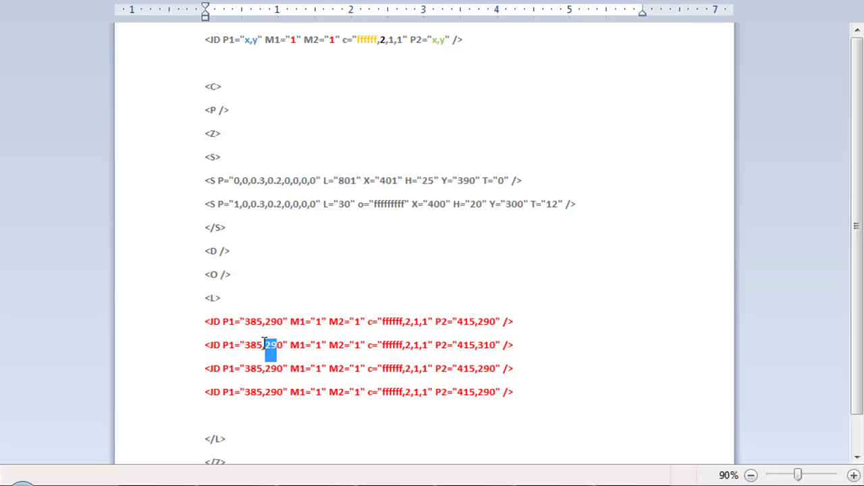
{"action": "type", "text": "310"}
{"action": "key", "text": "Delete"}
{"action": "left_click", "coordinate": [531, 346]}
{"action": "key", "text": "Return"}
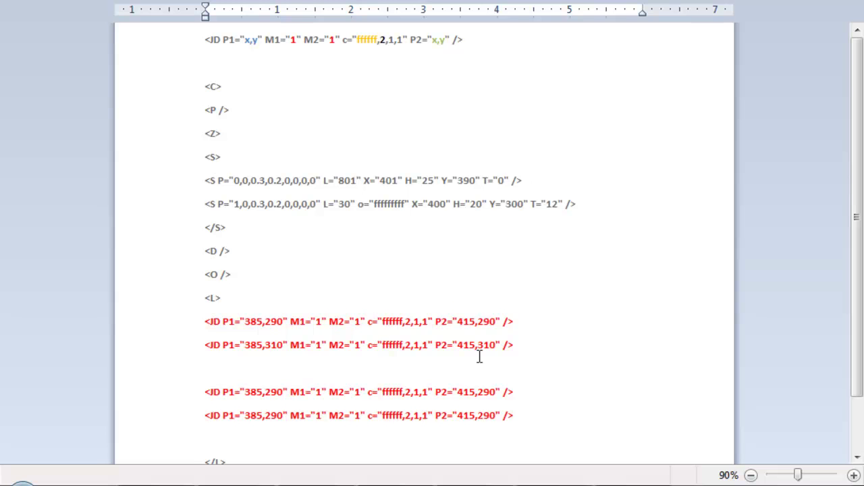
Step: Delete the two surplus red JD lines below the empty line
{"action": "left_click_drag", "start_coordinate": [517, 413], "coordinate": [225, 366]}
{"action": "left_click", "coordinate": [227, 372]}
{"action": "left_click_drag", "start_coordinate": [515, 415], "coordinate": [235, 391]}
{"action": "key", "text": "BackSpace"}
{"action": "key", "text": "BackSpace"}
{"action": "key", "text": "BackSpace"}
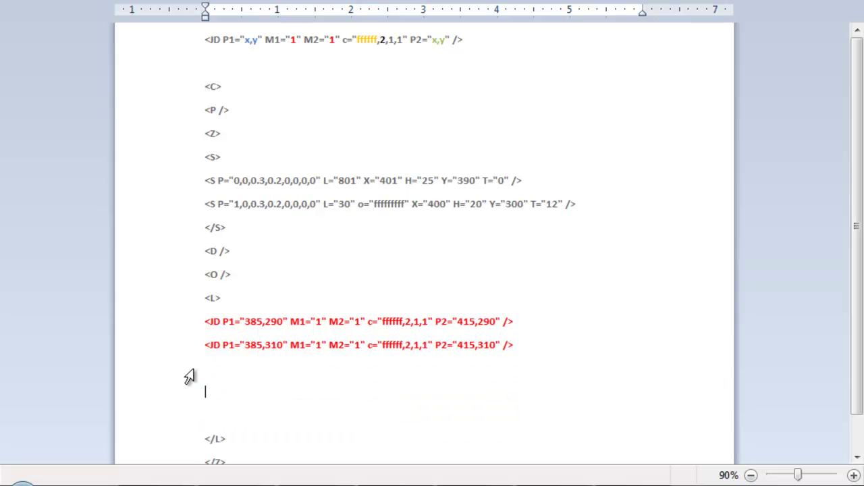
Step: Copy the XML from <C> to </Z>, switch to the map editor and try to load it as the map
{"action": "left_click_drag", "start_coordinate": [252, 430], "coordinate": [214, 119]}
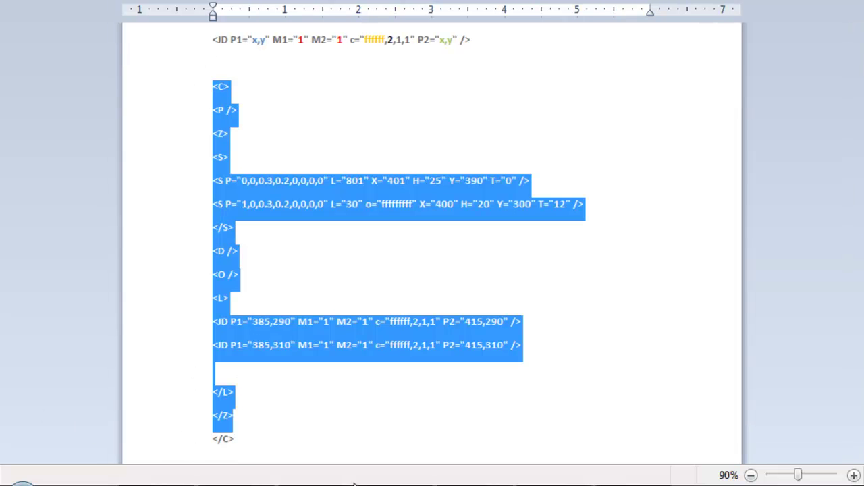
{"action": "key", "text": "ctrl+c"}
{"action": "left_click", "coordinate": [378, 485]}
{"action": "left_click", "coordinate": [309, 421]}
{"action": "left_click", "coordinate": [461, 448]}
{"action": "key", "text": "ctrl+v"}
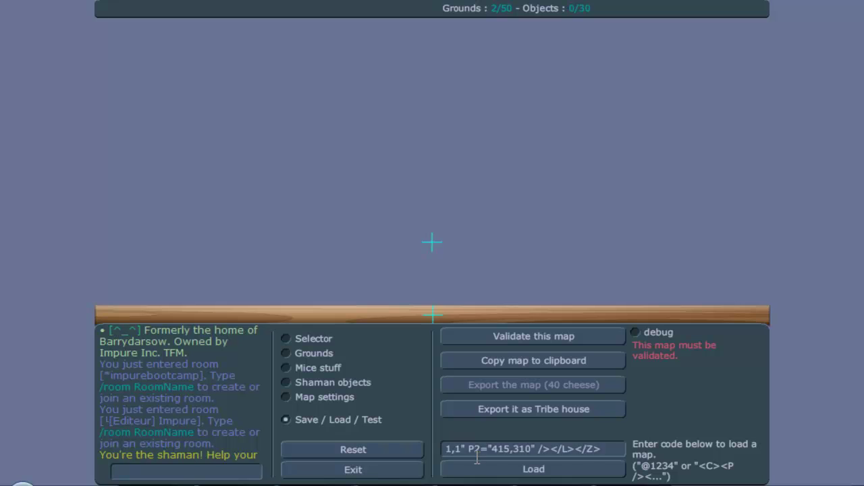
{"action": "left_click", "coordinate": [478, 469]}
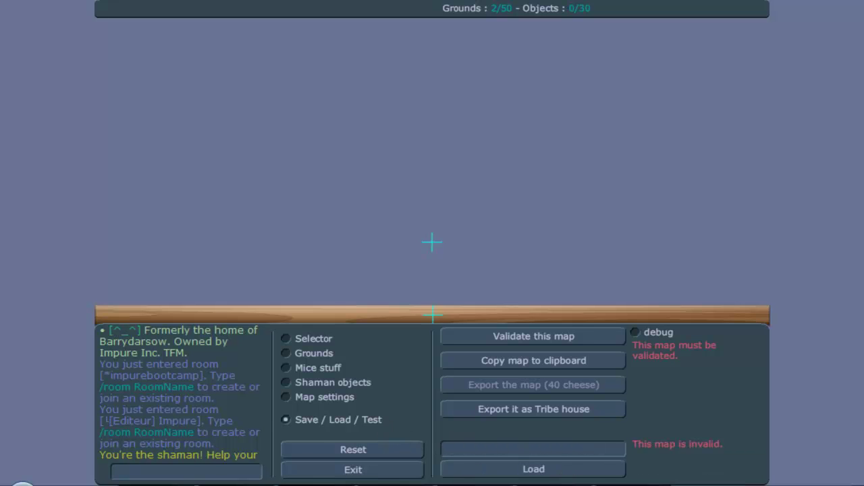
Step: Copy the complete XML from <C> to </C> in the Word document and load it in the map editor
{"action": "key", "text": "alt+Tab"}
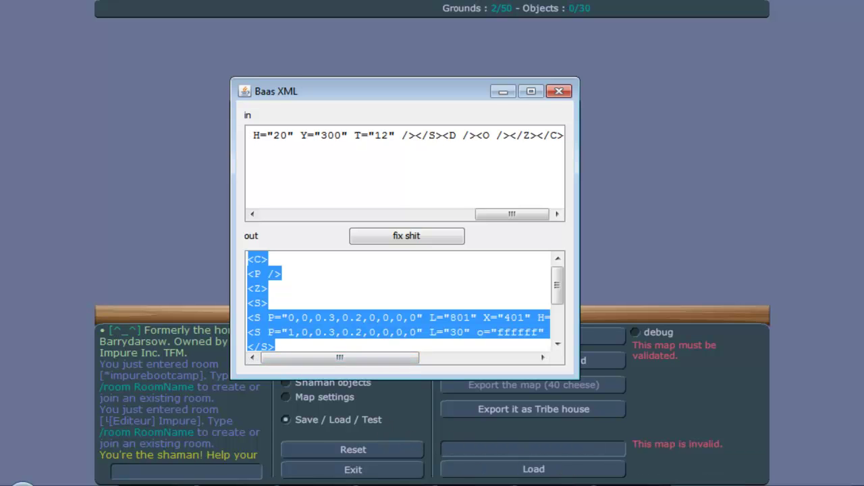
{"action": "key", "text": "alt+Tab"}
{"action": "left_click", "coordinate": [337, 383]}
{"action": "left_click_drag", "start_coordinate": [282, 439], "coordinate": [182, 96]}
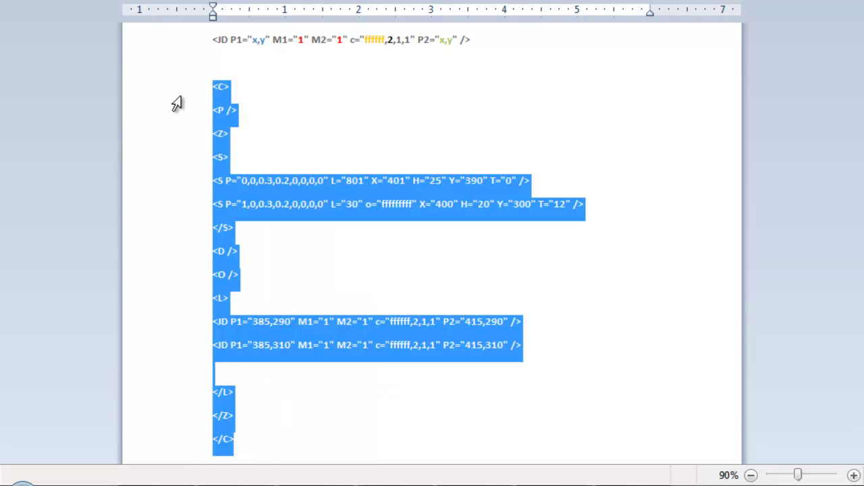
{"action": "key", "text": "alt+Tab"}
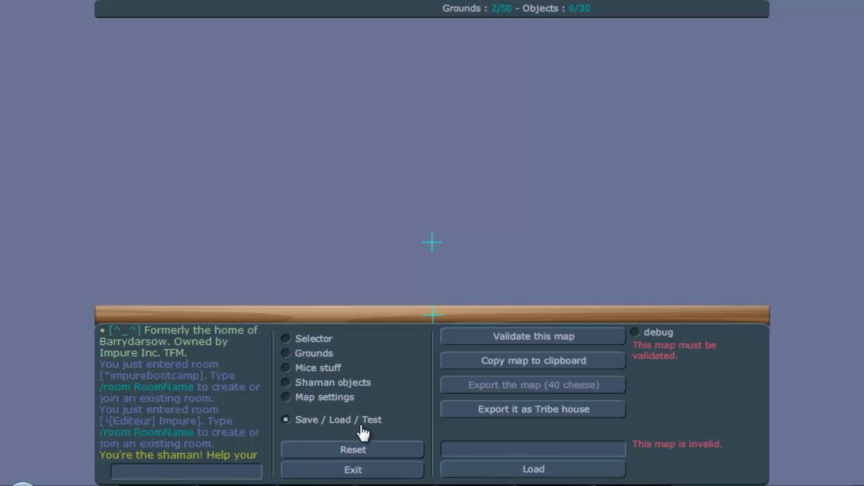
{"action": "left_click", "coordinate": [516, 443]}
{"action": "key", "text": "ctrl+v"}
{"action": "left_click", "coordinate": [499, 468]}
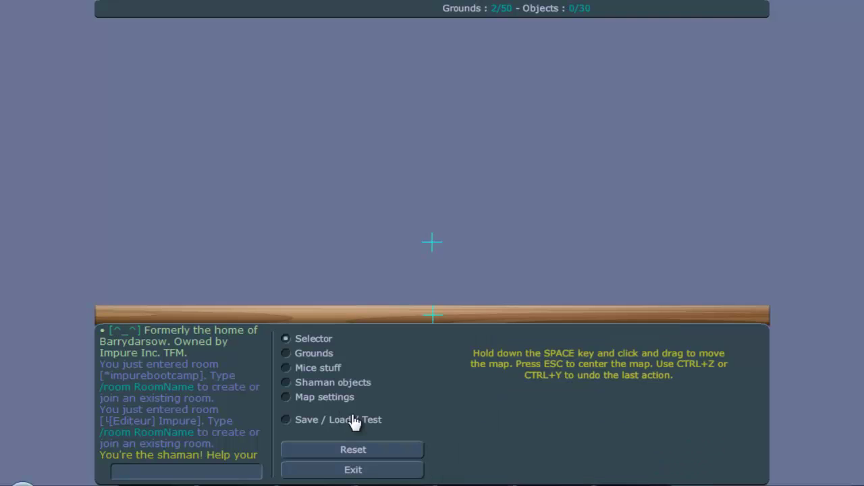
Step: Validate the map and move the mouse against the dynamic rectangle to check its two horizontal joint lines
{"action": "left_click", "coordinate": [352, 410]}
{"action": "left_click", "coordinate": [575, 338]}
{"action": "key", "text": "Left"}
{"action": "key", "text": "Right"}
{"action": "key", "text": "Left"}
{"action": "key", "text": "Right"}
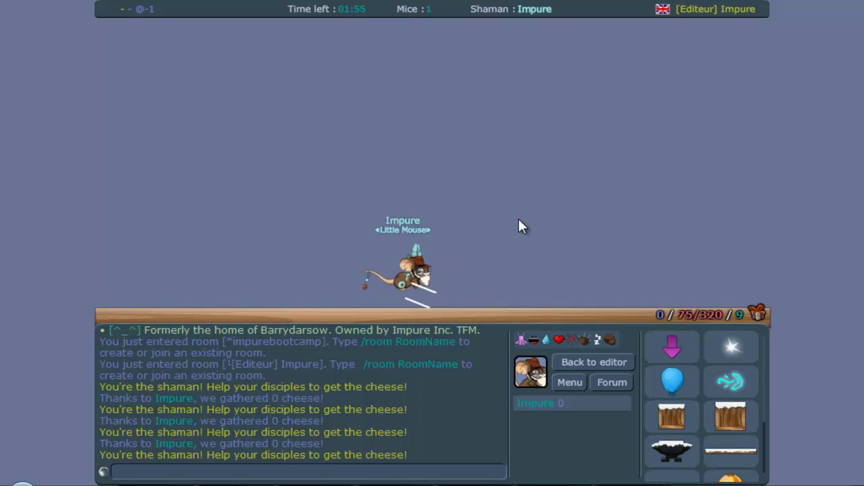
{"action": "key", "text": "Left"}
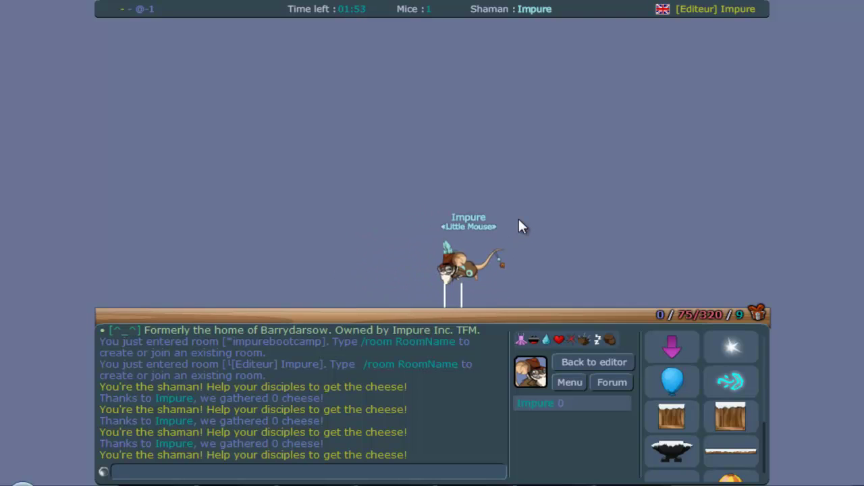
{"action": "key", "text": "Right"}
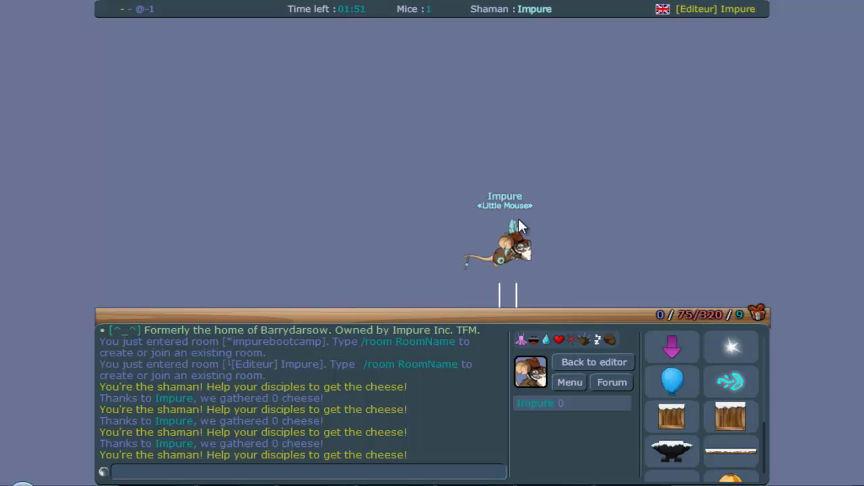
{"action": "key", "text": "Left"}
{"action": "key", "text": "Up"}
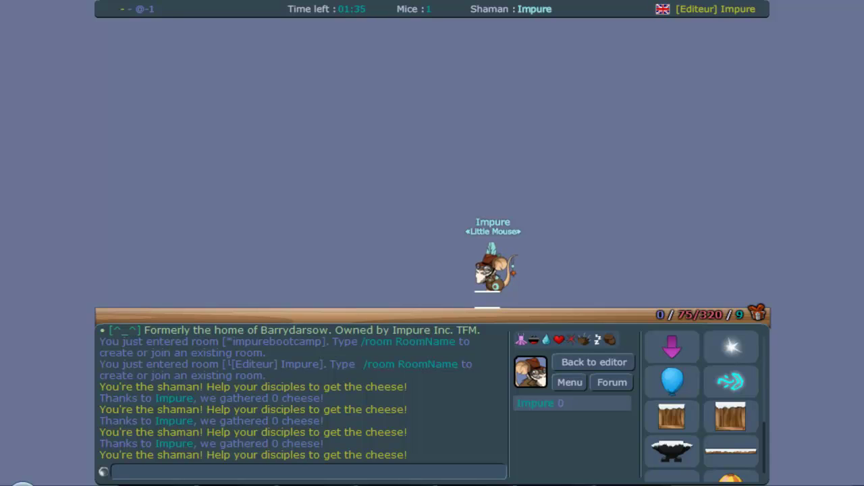
Step: In the Word document, paste a copy of the first red JD line below the red pair, separated by an empty line
{"action": "key", "text": "alt+Tab"}
{"action": "left_click", "coordinate": [352, 375]}
{"action": "left_click_drag", "start_coordinate": [526, 322], "coordinate": [217, 324]}
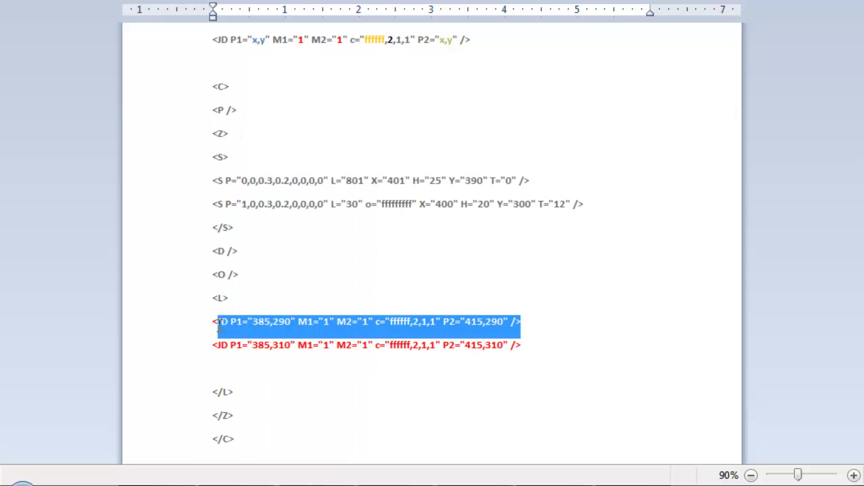
{"action": "left_click", "coordinate": [520, 363]}
{"action": "key", "text": "Return"}
{"action": "key", "text": "Return"}
{"action": "key", "text": "ctrl+v"}
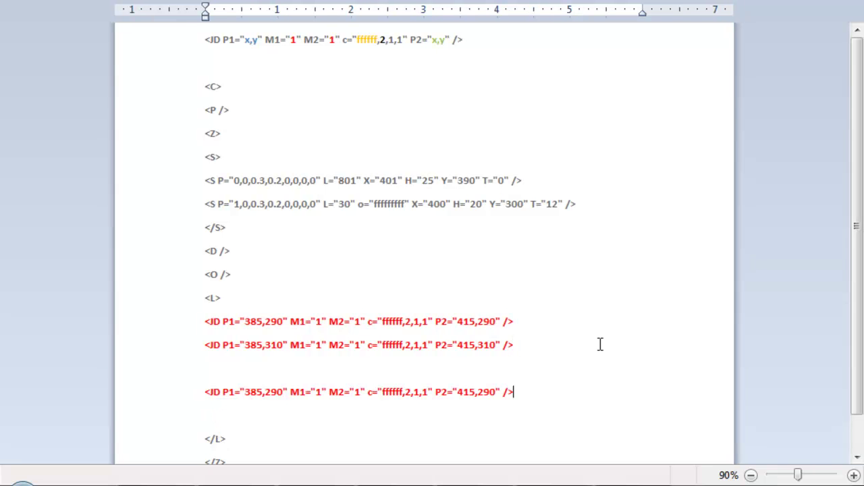
Step: Colour the newly pasted JD line's text gold
{"action": "left_click_drag", "start_coordinate": [532, 390], "coordinate": [191, 386]}
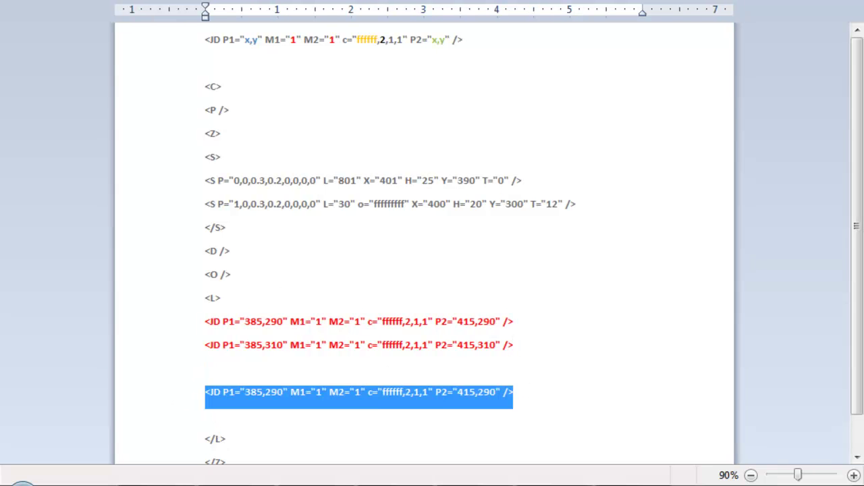
{"action": "left_click", "coordinate": [269, 1]}
{"action": "left_click", "coordinate": [295, 69]}
{"action": "left_click", "coordinate": [576, 325]}
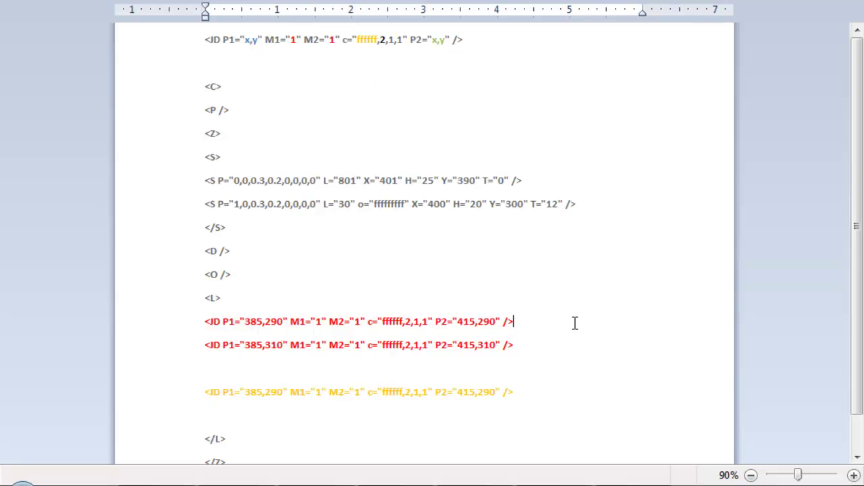
Step: Colour the separate third JD line's text blue
{"action": "scroll", "coordinate": [581, 319], "scroll_direction": "down", "scroll_amount": 1}
{"action": "left_click_drag", "start_coordinate": [530, 352], "coordinate": [206, 356]}
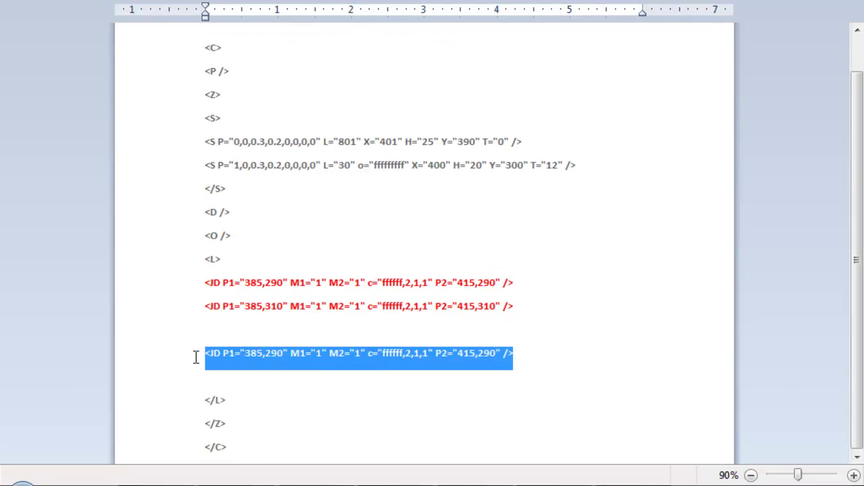
{"action": "left_click", "coordinate": [268, 2]}
{"action": "left_click", "coordinate": [287, 31]}
{"action": "left_click", "coordinate": [501, 307]}
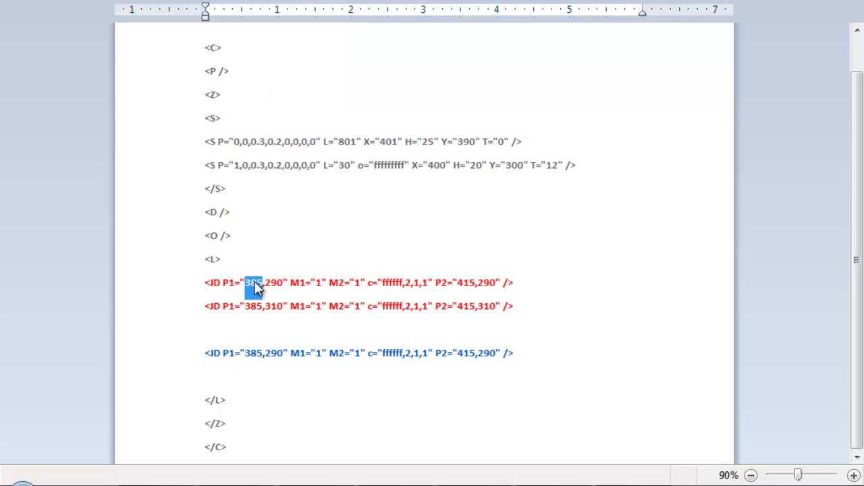
Step: Set P2 of the blue JD line to 385,310
{"action": "left_click", "coordinate": [284, 352]}
{"action": "left_click_drag", "start_coordinate": [475, 351], "coordinate": [459, 352]}
{"action": "type", "text": "385"}
{"action": "key", "text": "BackSpace"}
{"action": "key", "text": "BackSpace"}
{"action": "type", "text": "31"}
Step: Duplicate the blue JD line directly below itself
{"action": "left_click_drag", "start_coordinate": [527, 357], "coordinate": [204, 354]}
{"action": "key", "text": "ctrl+c"}
{"action": "left_click", "coordinate": [515, 352]}
{"action": "key", "text": "Return"}
{"action": "key", "text": "ctrl+v"}
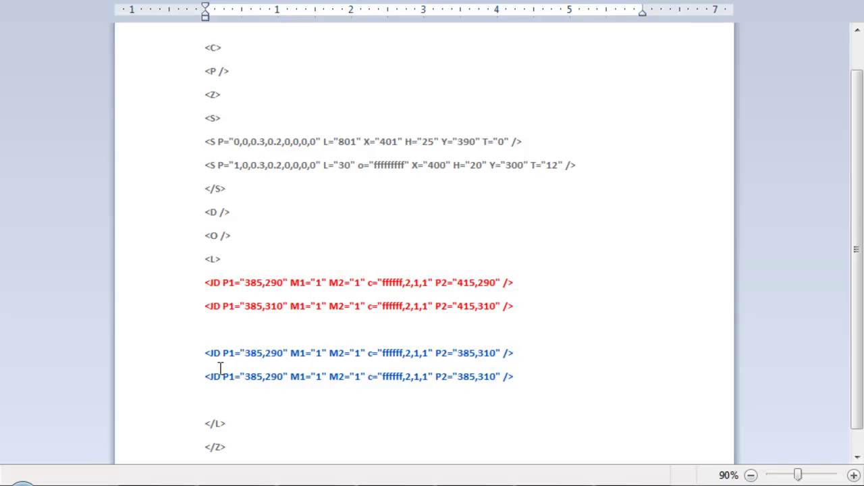
Step: Change the second blue JD line's coordinates to P1 415,290 and P2 415,310
{"action": "key", "text": "BackSpace"}
{"action": "key", "text": "BackSpace"}
{"action": "type", "text": "4"}
{"action": "key", "text": "BackSpace"}
{"action": "key", "text": "BackSpace"}
{"action": "type", "text": "415"}
{"action": "double_click", "coordinate": [475, 376]}
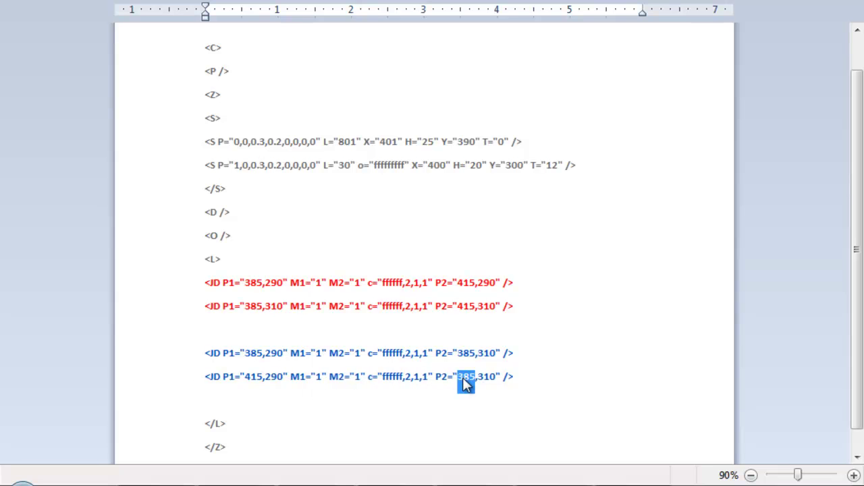
{"action": "type", "text": "415"}
Step: Select the XML from <C> down past the blue lines, return to the map editor and try to load it
{"action": "left_click", "coordinate": [249, 454]}
{"action": "left_click_drag", "start_coordinate": [249, 454], "coordinate": [141, 48]}
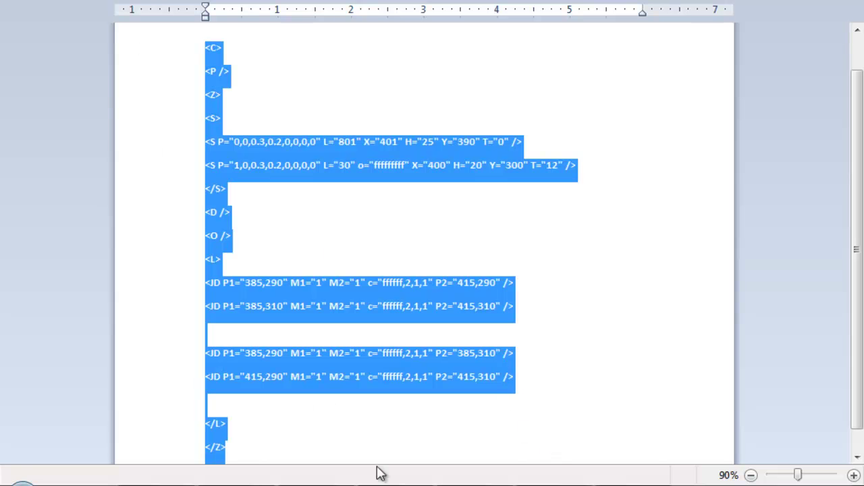
{"action": "key", "text": "alt+Tab"}
{"action": "left_click", "coordinate": [564, 362]}
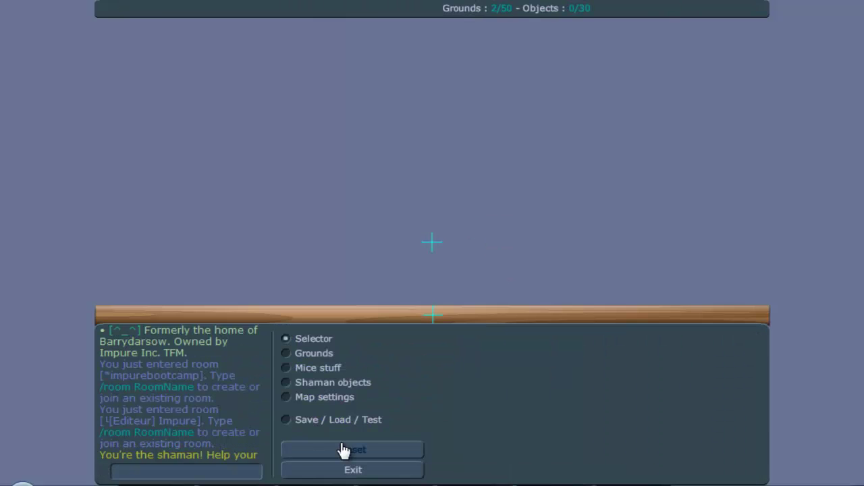
{"action": "left_click", "coordinate": [331, 419]}
{"action": "left_click", "coordinate": [480, 466]}
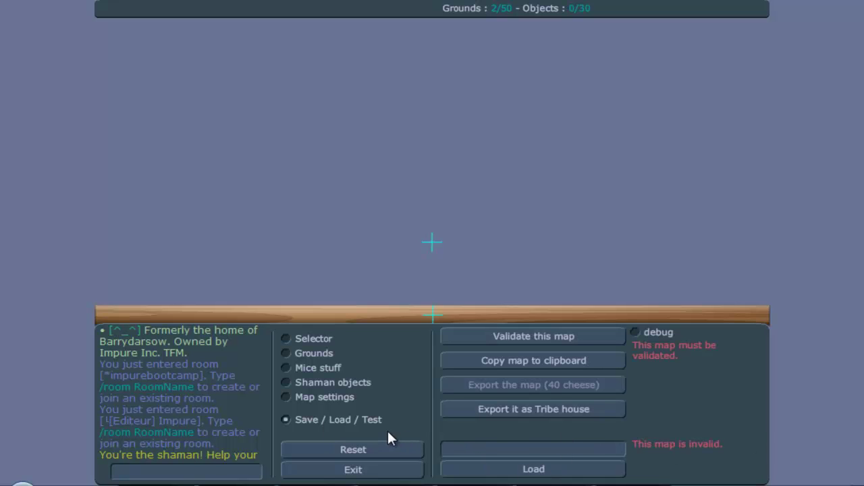
Step: Copy the full XML from <C> to </C> with all four JD lines and load it in the map editor
{"action": "key", "text": "alt+Tab"}
{"action": "left_click", "coordinate": [247, 432]}
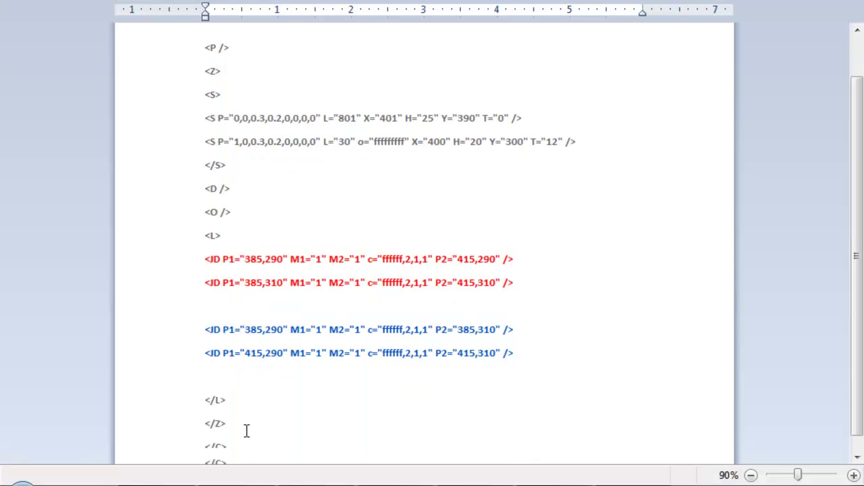
{"action": "left_click_drag", "start_coordinate": [247, 443], "coordinate": [199, 100]}
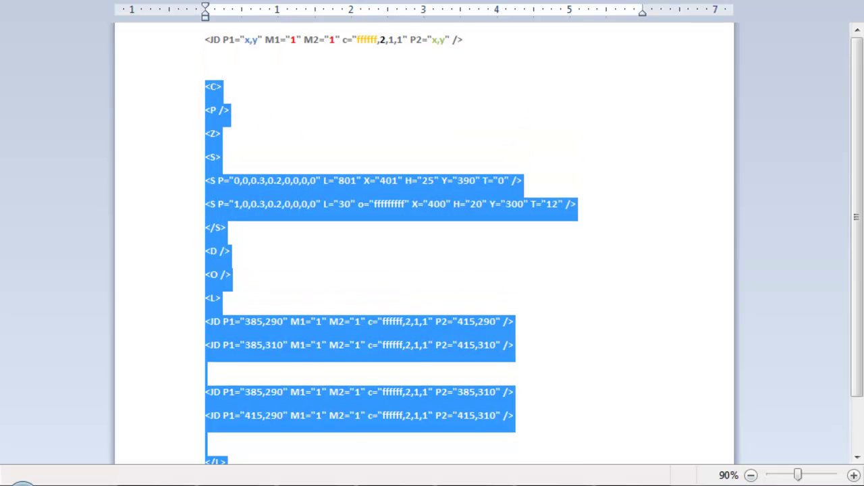
{"action": "key", "text": "alt+Tab"}
{"action": "key", "text": "ctrl+v"}
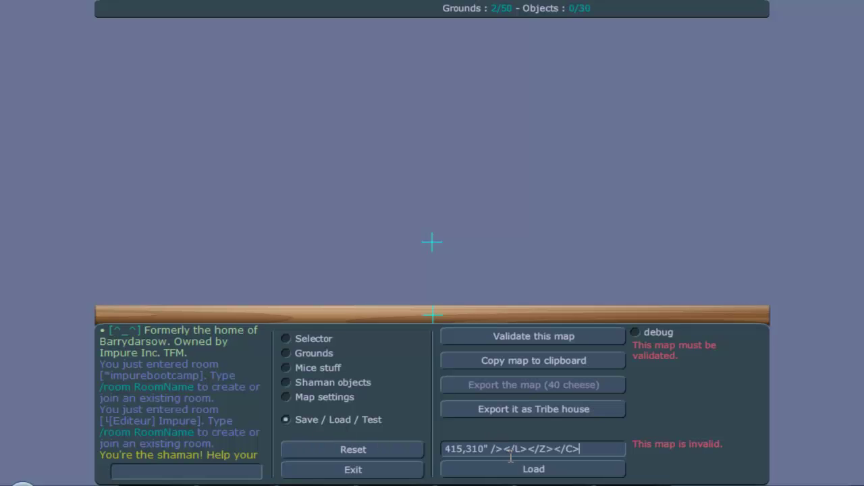
{"action": "left_click", "coordinate": [509, 467]}
Step: Validate the map and push the rectangle with the mouse to check its four-sided outline
{"action": "left_click", "coordinate": [360, 427]}
{"action": "left_click", "coordinate": [525, 337]}
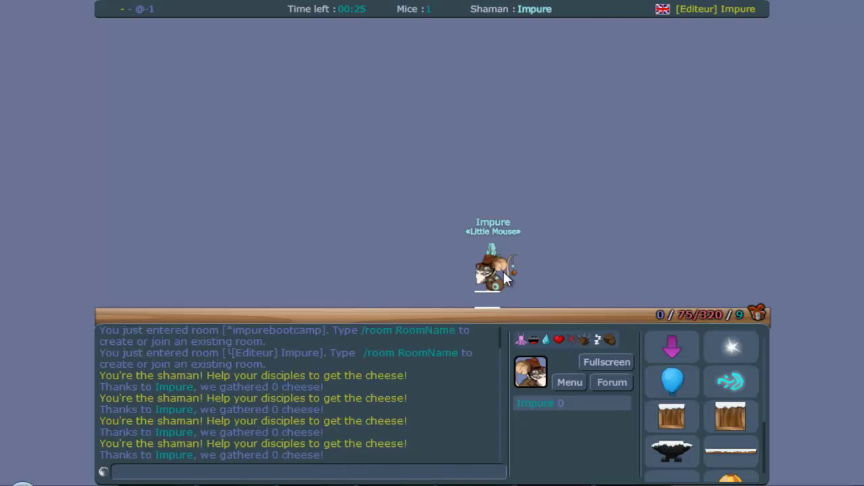
{"action": "key", "text": "Right"}
{"action": "key", "text": "Left"}
{"action": "key", "text": "Up"}
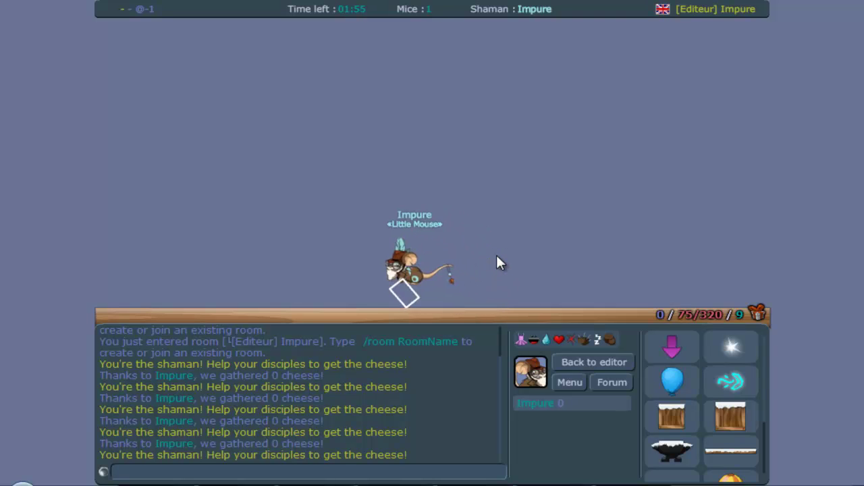
{"action": "key", "text": "Right"}
{"action": "key", "text": "Up"}
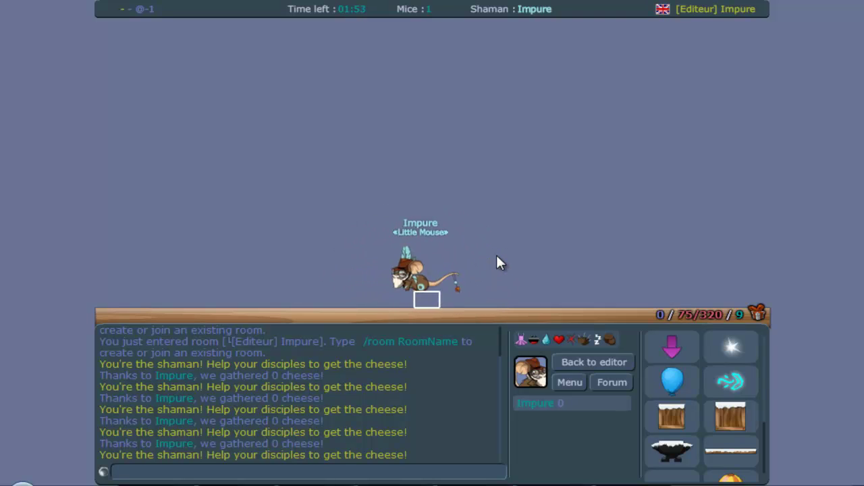
{"action": "key", "text": "Left"}
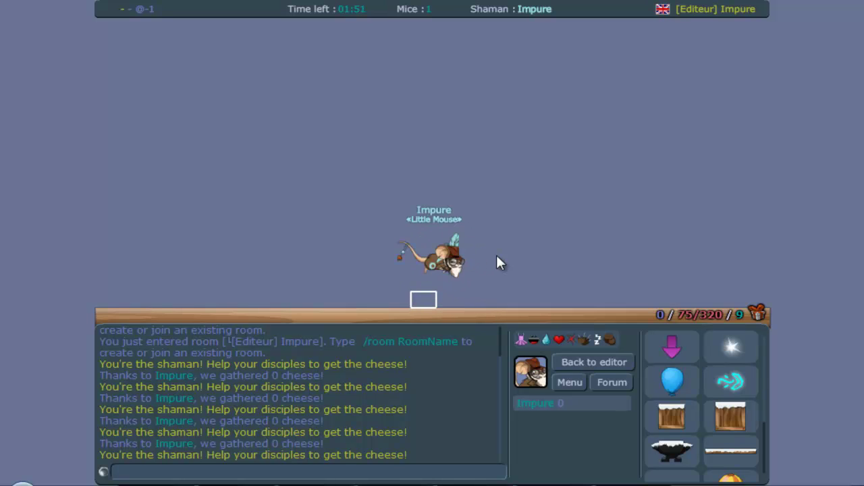
Step: Push the outlined rectangle around with the mouse and summon a large snowy box next to it
{"action": "key", "text": "Right"}
{"action": "key", "text": "Up"}
{"action": "key", "text": "Left"}
{"action": "left_click", "coordinate": [734, 415]}
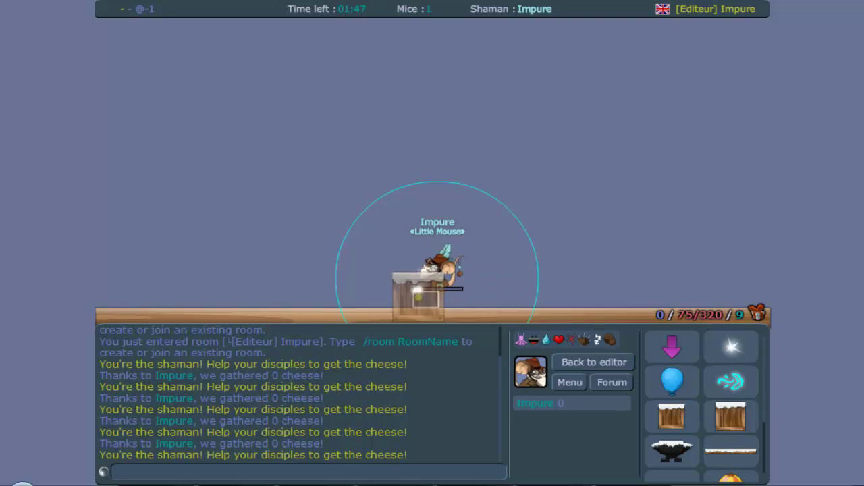
{"action": "left_click", "coordinate": [401, 288]}
{"action": "key", "text": "Left"}
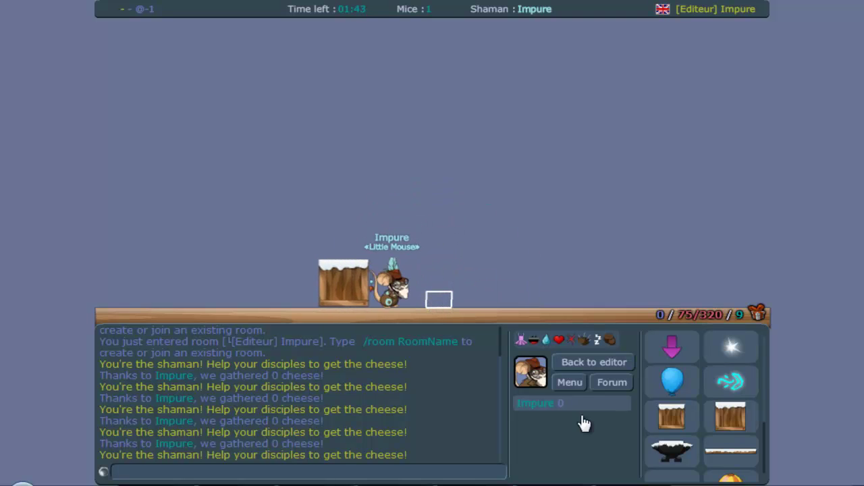
Step: Return to the map editor and start another test of the outlined rectangle
{"action": "left_click", "coordinate": [604, 367]}
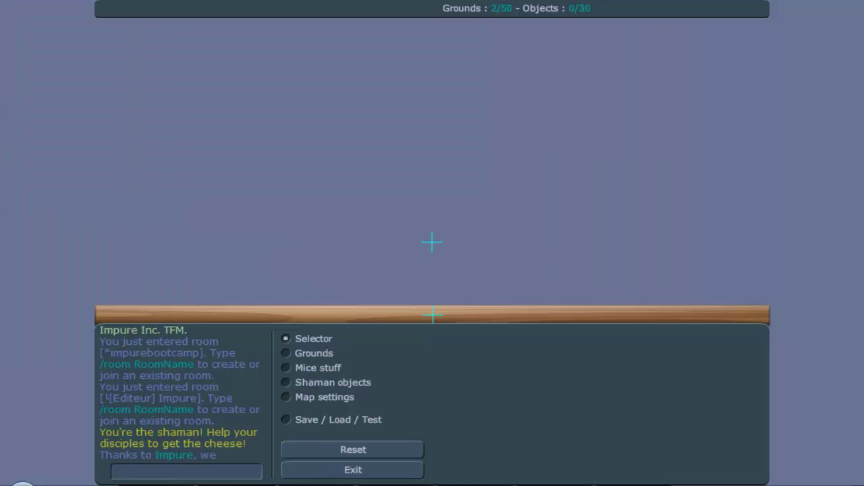
{"action": "left_click", "coordinate": [339, 419]}
{"action": "left_click", "coordinate": [497, 351]}
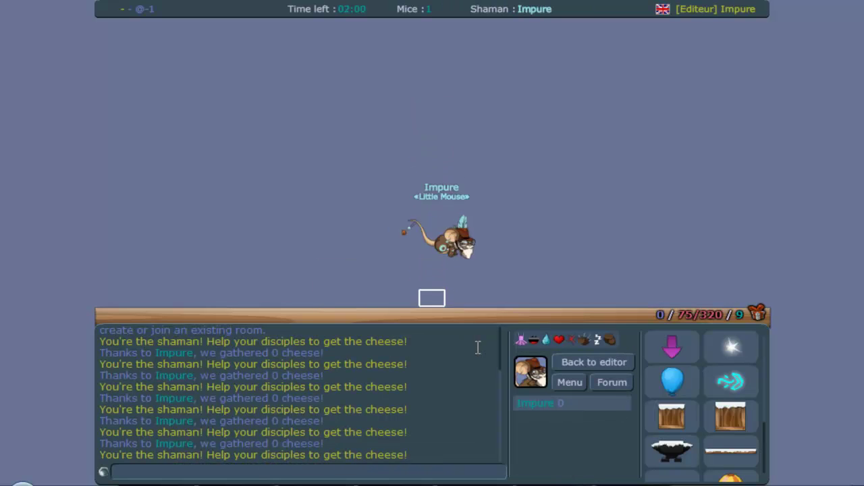
{"action": "key", "text": "Left"}
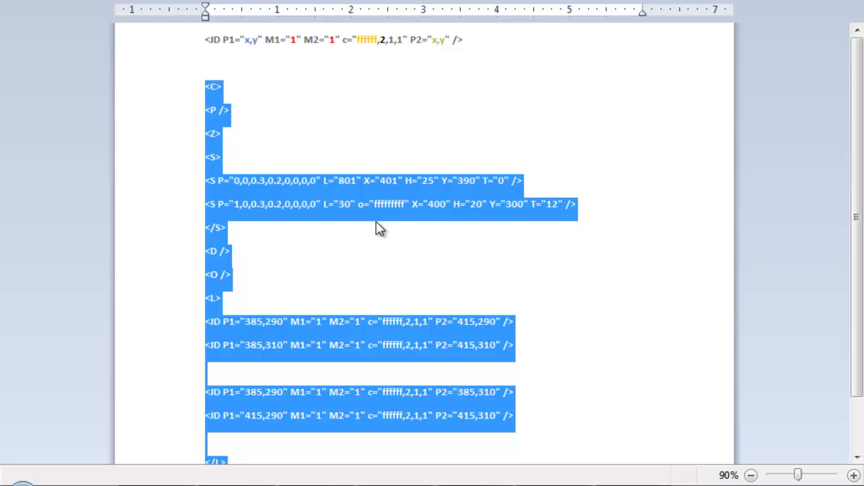
Step: Add blank lines before </L> in the XML document and paste a copy of the second blue JD line there
{"action": "left_click", "coordinate": [446, 284]}
{"action": "scroll", "coordinate": [472, 307], "scroll_direction": "down", "scroll_amount": 2}
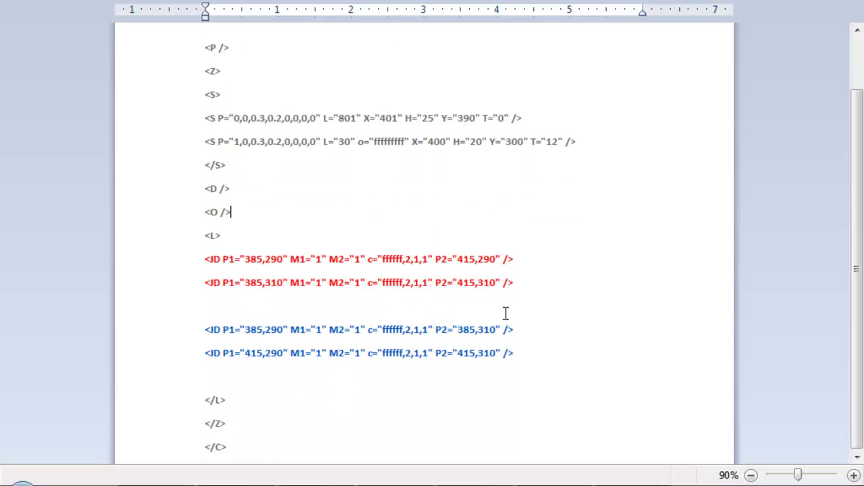
{"action": "key", "text": "Return"}
{"action": "key", "text": "Return"}
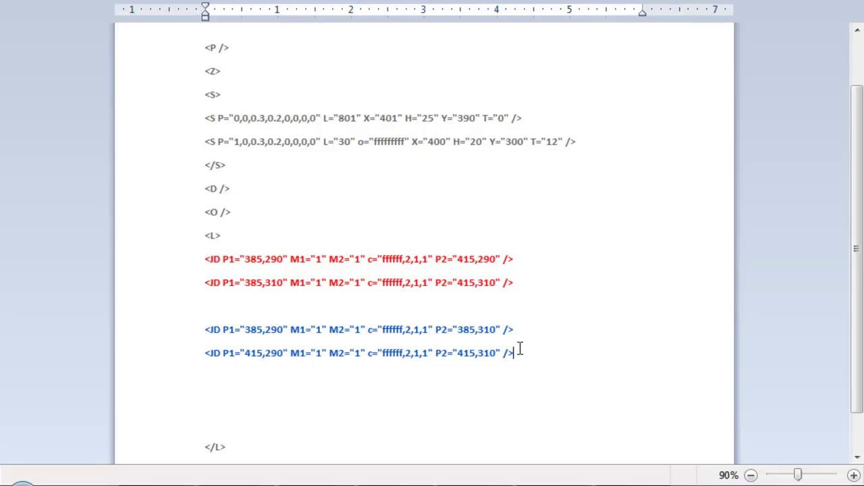
{"action": "left_click_drag", "start_coordinate": [515, 353], "coordinate": [207, 356]}
{"action": "key", "text": "ctrl+c"}
{"action": "left_click", "coordinate": [223, 396]}
{"action": "key", "text": "ctrl+v"}
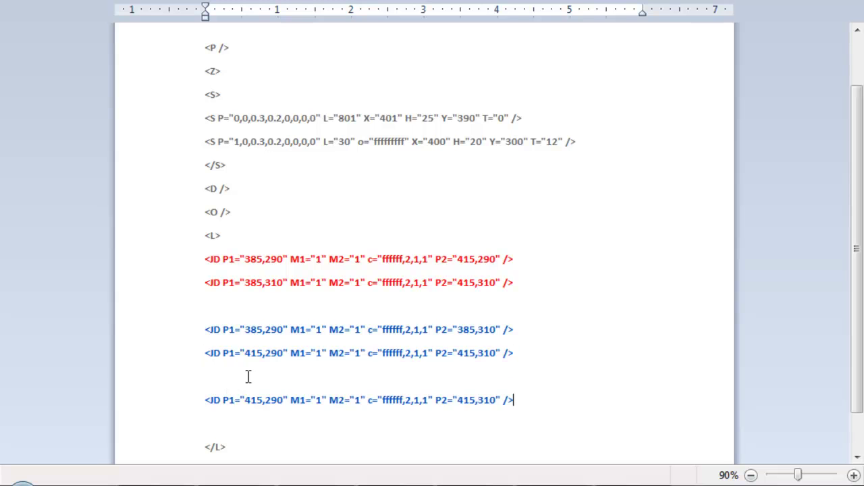
Step: Colour the text of the copied JD line green
{"action": "left_click_drag", "start_coordinate": [527, 399], "coordinate": [207, 409]}
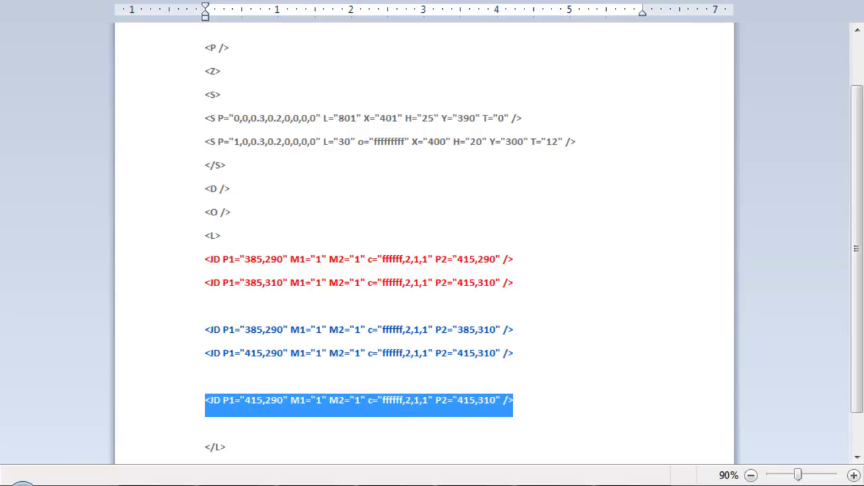
{"action": "left_click", "coordinate": [269, 1]}
{"action": "left_click", "coordinate": [321, 75]}
{"action": "left_click", "coordinate": [516, 264]}
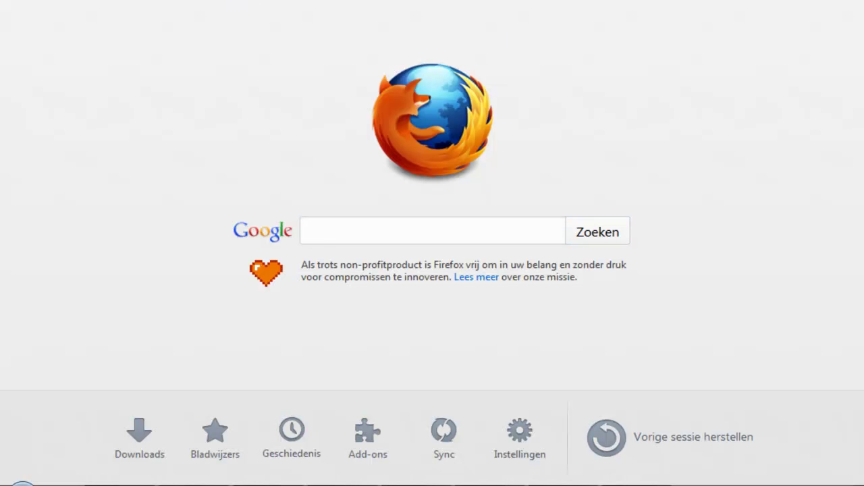
Step: Open the ColorPicker website, switch to Paint and look up the RGB values of the Brazilian flag's green
{"action": "type", "text": "col"}
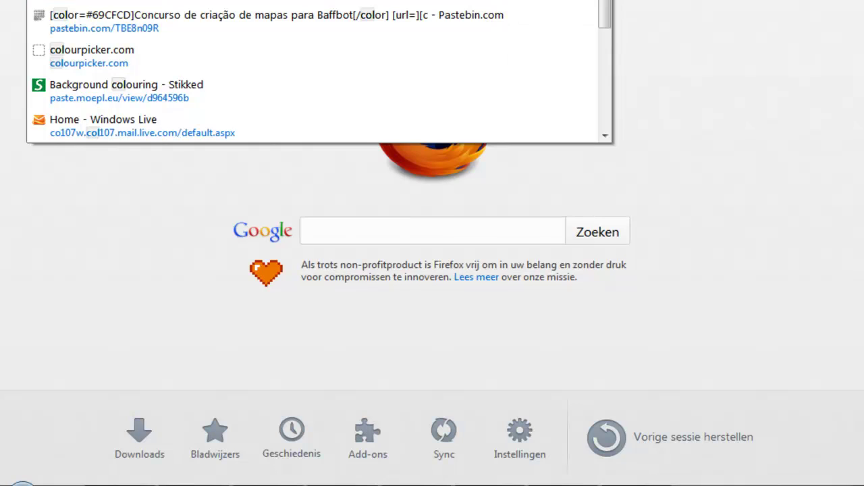
{"action": "key", "text": "Return"}
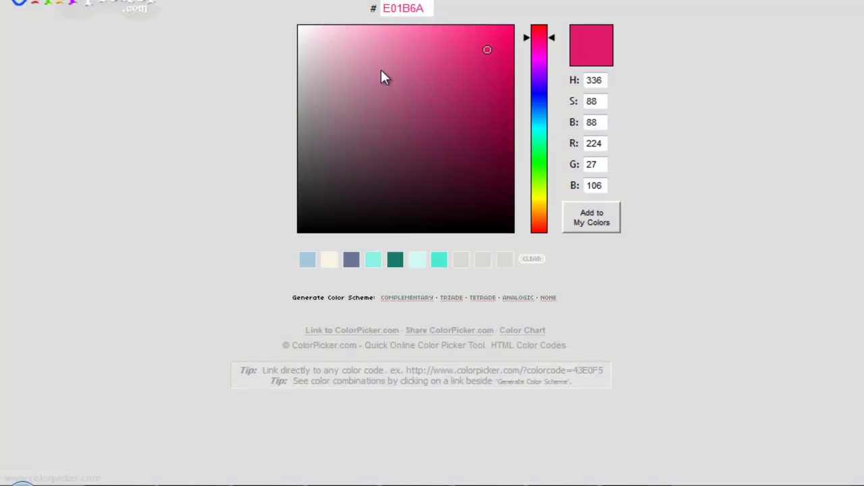
{"action": "left_click", "coordinate": [593, 143]}
{"action": "key", "text": "alt+Tab"}
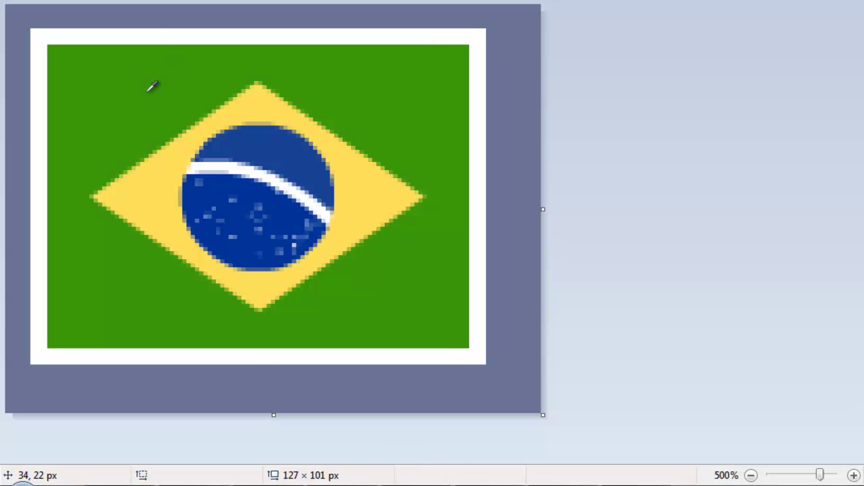
{"action": "left_click", "coordinate": [772, 1]}
Step: Enter the flag's green in ColorPicker as R 58, G 149, B 9
{"action": "double_click", "coordinate": [602, 282]}
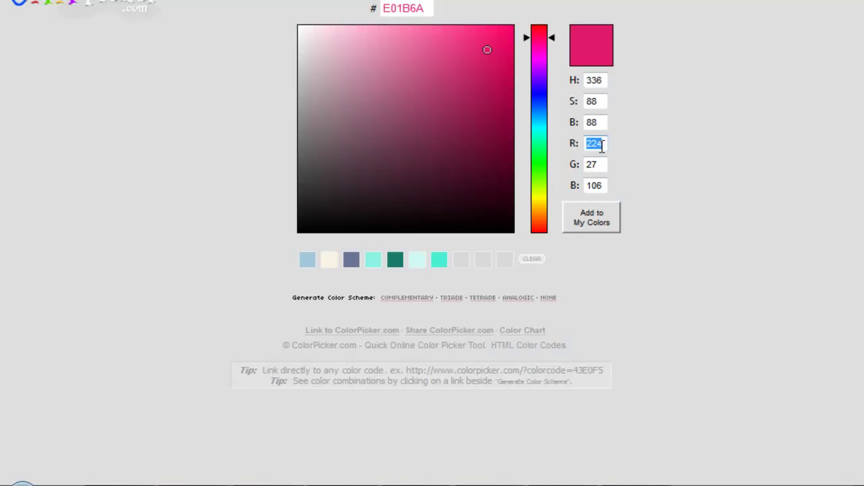
{"action": "type", "text": "58"}
{"action": "double_click", "coordinate": [602, 164]}
{"action": "type", "text": "149"}
{"action": "key", "text": "Tab"}
{"action": "type", "text": "9"}
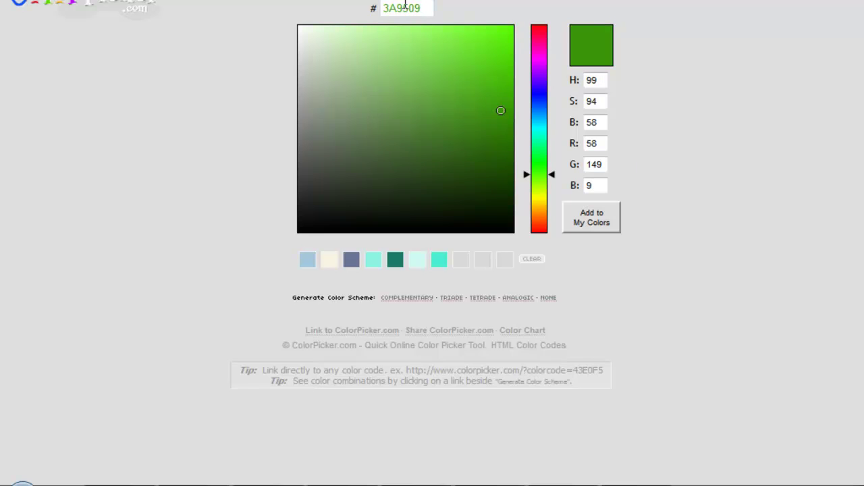
Step: Copy the hex code 3A9509 into the green JD line's colour and set its thickness to 4
{"action": "double_click", "coordinate": [405, 6]}
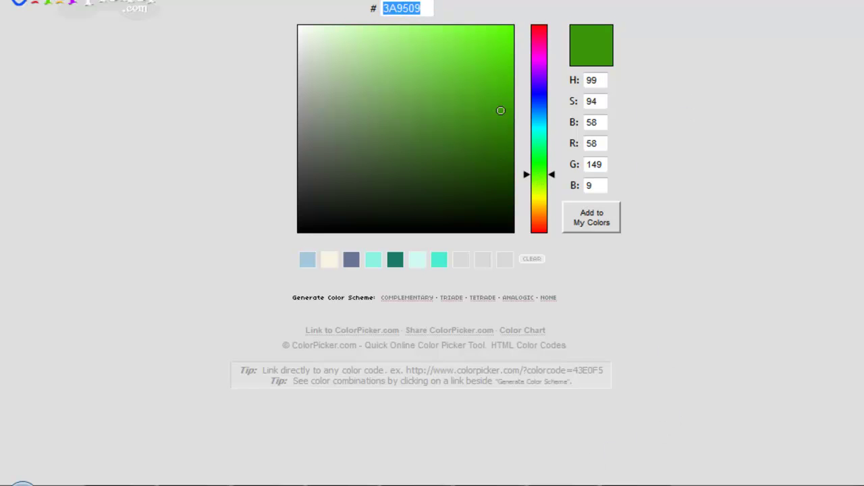
{"action": "key", "text": "alt+Tab"}
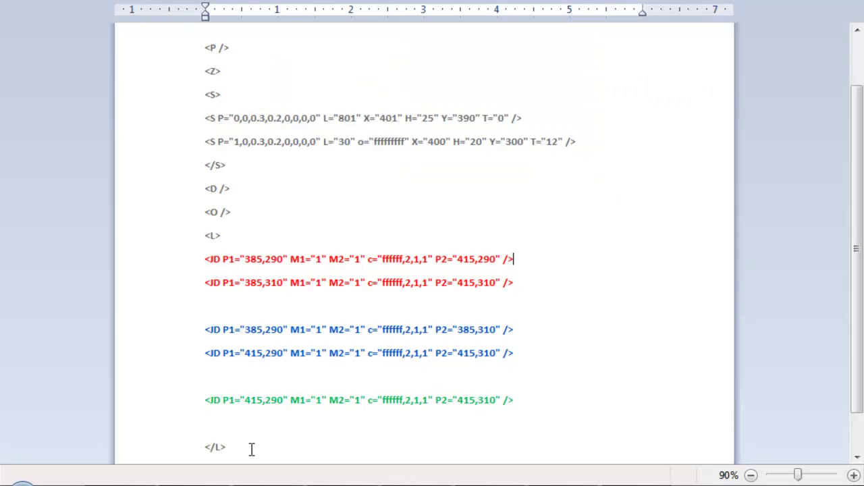
{"action": "key", "text": "ctrl+v"}
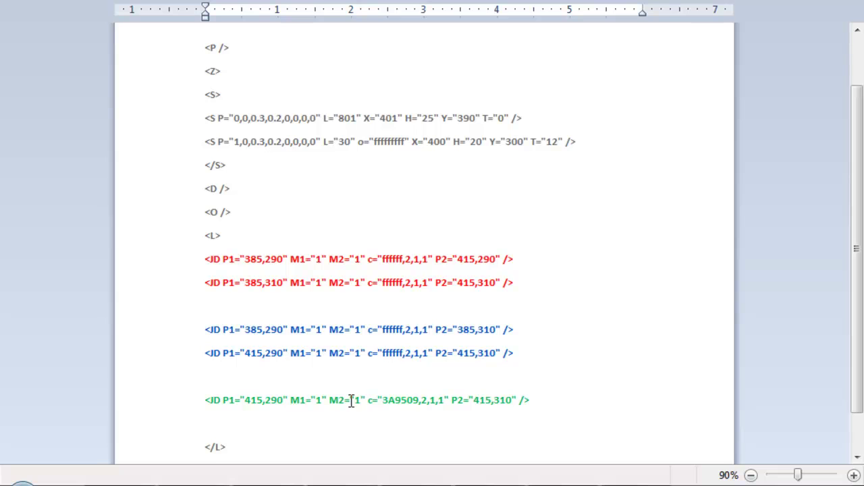
{"action": "double_click", "coordinate": [425, 400]}
{"action": "type", "text": "4"}
Step: Move the green JD line to directly below <L>, above the red lines
{"action": "left_click_drag", "start_coordinate": [552, 397], "coordinate": [188, 404]}
{"action": "key", "text": "ctrl+x"}
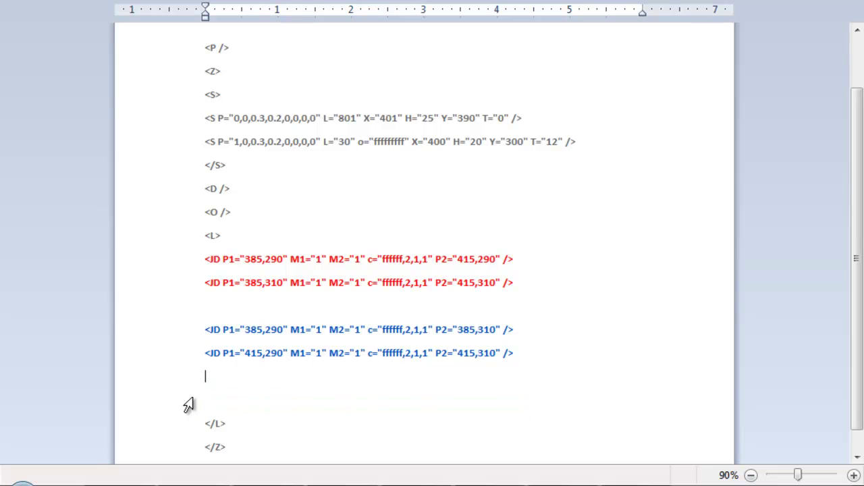
{"action": "key", "text": "Return"}
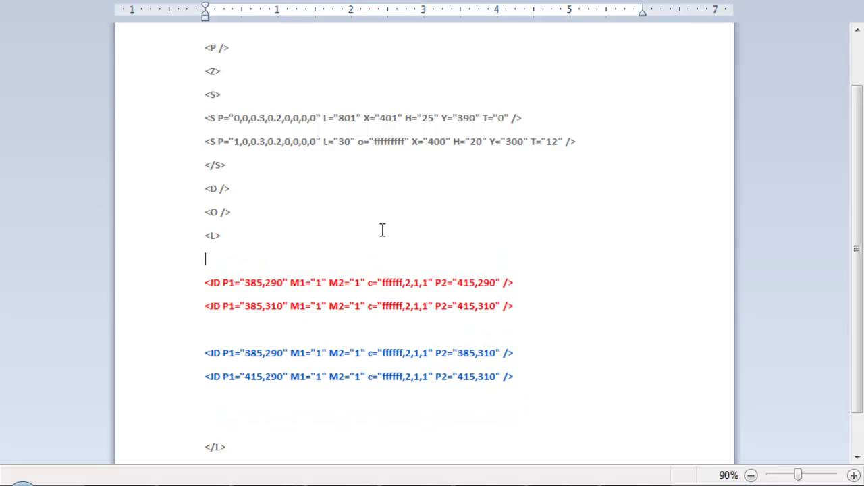
{"action": "key", "text": "ctrl+v"}
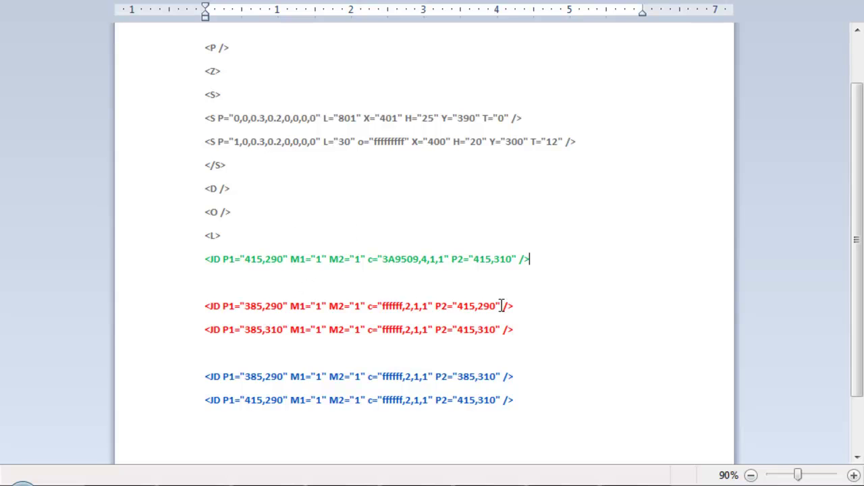
Step: Change the green JD line's coordinates to P1 385,292 and P2 415,292
{"action": "left_click_drag", "start_coordinate": [263, 306], "coordinate": [244, 308]}
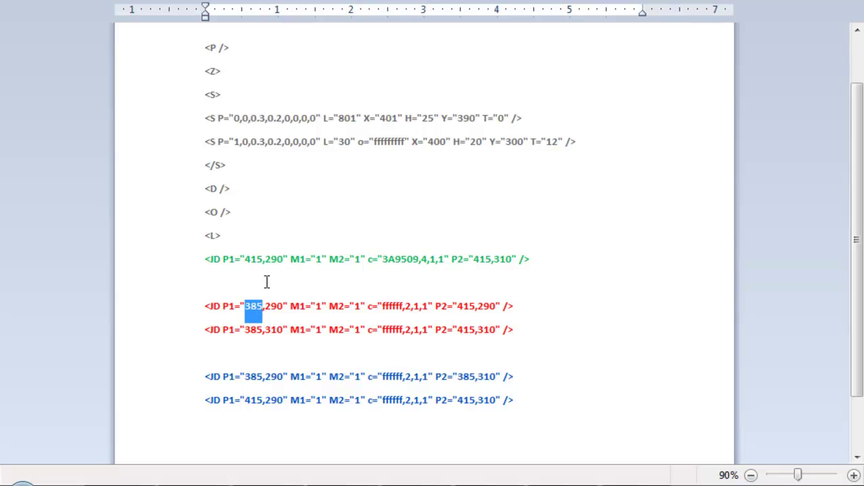
{"action": "left_click_drag", "start_coordinate": [264, 258], "coordinate": [245, 259]}
{"action": "key", "text": "ctrl+v"}
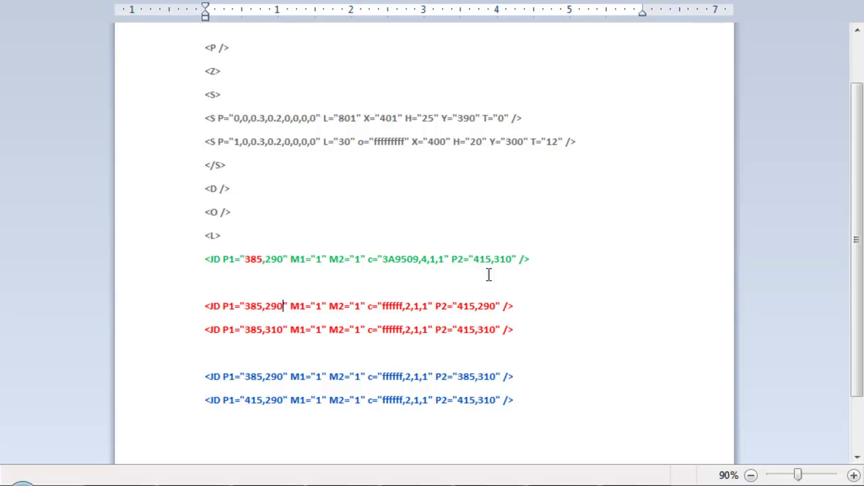
{"action": "left_click_drag", "start_coordinate": [512, 258], "coordinate": [497, 261]}
{"action": "type", "text": "290"}
{"action": "left_click", "coordinate": [284, 259]}
{"action": "key", "text": "BackSpace"}
{"action": "type", "text": "2"}
{"action": "scroll", "coordinate": [388, 280], "scroll_direction": "down", "scroll_amount": 2}
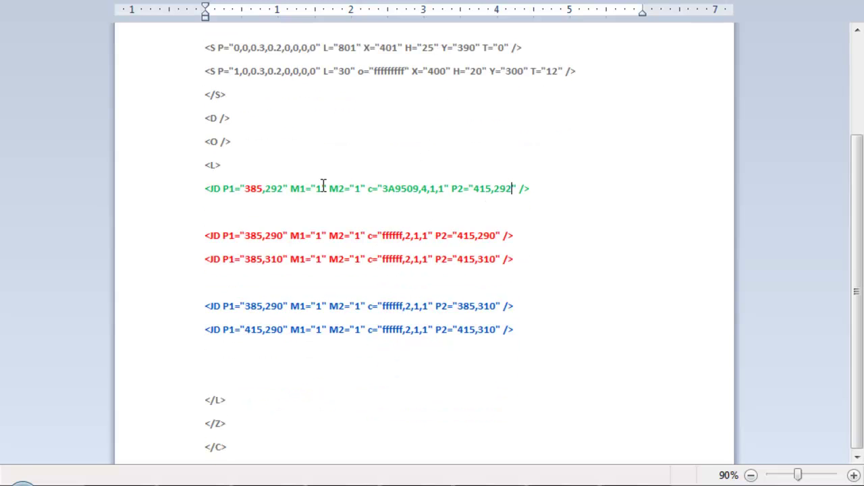
Step: Change the green JD line's X coordinates to 383 in P1 and 413 in P2
{"action": "left_click", "coordinate": [263, 189]}
{"action": "key", "text": "BackSpace"}
{"action": "type", "text": "3"}
{"action": "left_click", "coordinate": [494, 189]}
{"action": "key", "text": "BackSpace"}
{"action": "type", "text": "3"}
Step: Load the full XML from <C> to </C> with the green JD line in the map editor and test it
{"action": "left_click_drag", "start_coordinate": [275, 444], "coordinate": [185, 91]}
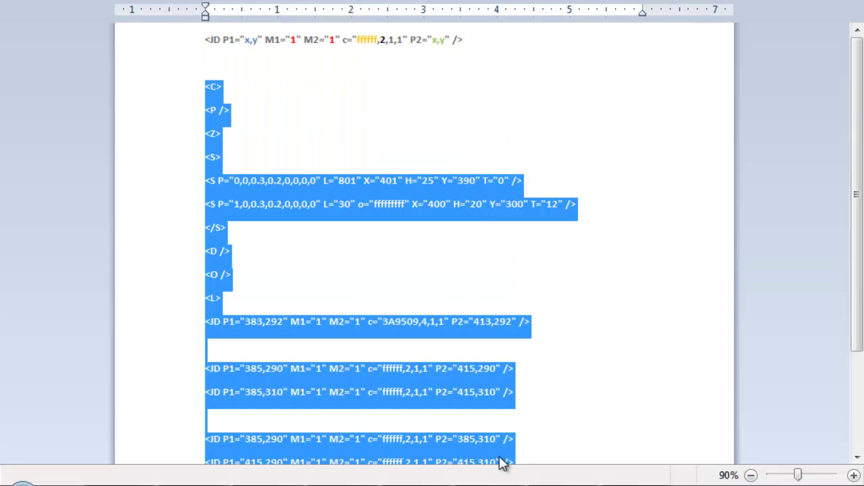
{"action": "key", "text": "alt+Tab"}
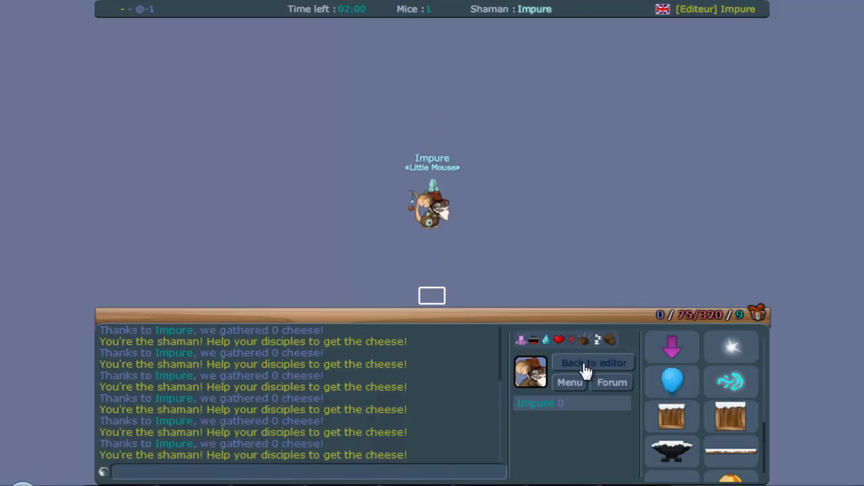
{"action": "left_click", "coordinate": [584, 366]}
{"action": "left_click", "coordinate": [335, 421]}
{"action": "left_click", "coordinate": [457, 445]}
{"action": "key", "text": "ctrl+v"}
{"action": "left_click", "coordinate": [504, 468]}
{"action": "left_click", "coordinate": [312, 421]}
{"action": "left_click", "coordinate": [529, 341]}
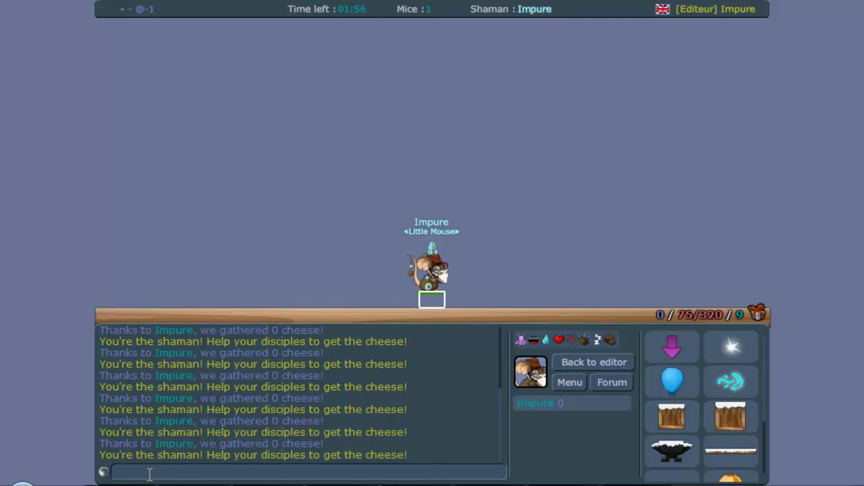
Step: Correct the green JD line's P1 X coordinate to 387 in the XML document
{"action": "key", "text": "alt+Tab"}
{"action": "scroll", "coordinate": [300, 324], "scroll_direction": "down", "scroll_amount": 2}
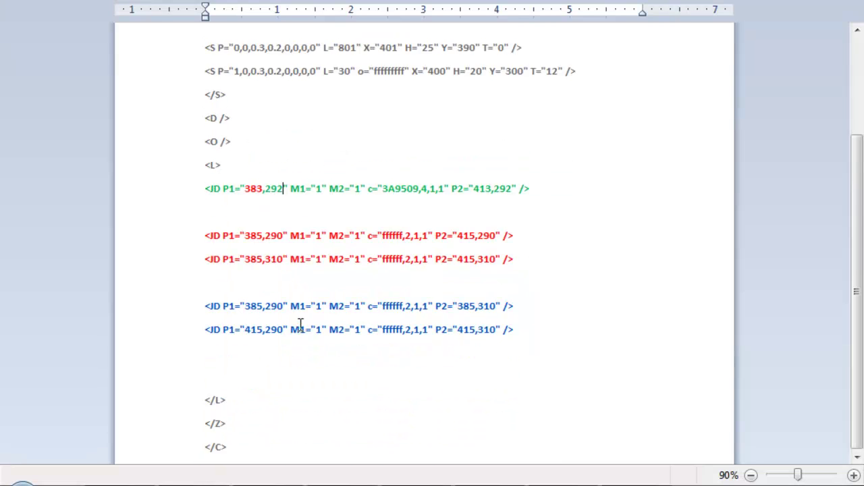
{"action": "key", "text": "BackSpace"}
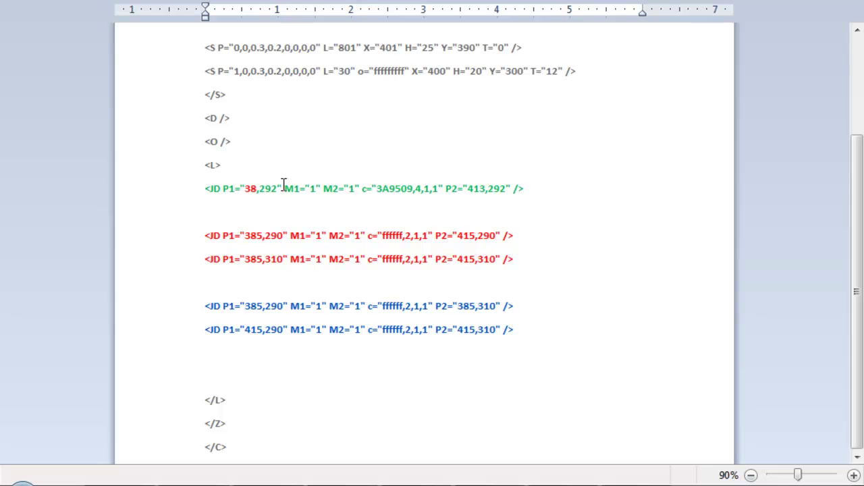
{"action": "type", "text": "7"}
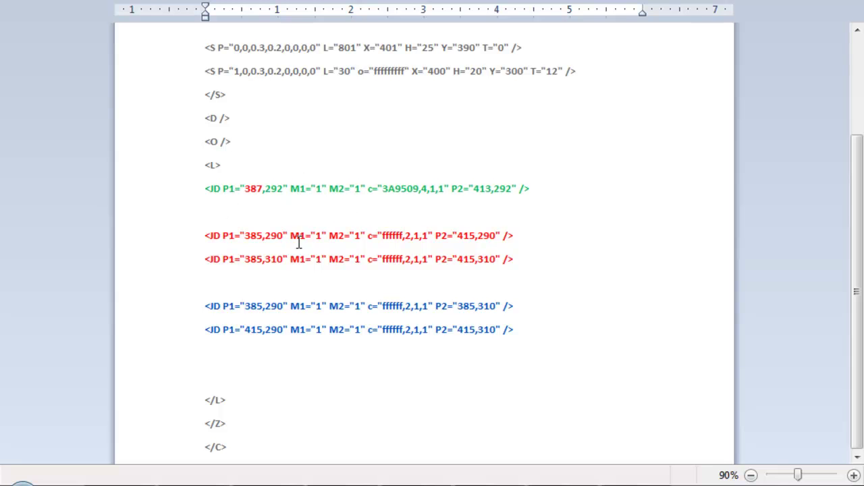
Step: Copy the full XML with the corrected green line and load it in the map editor
{"action": "left_click_drag", "start_coordinate": [245, 447], "coordinate": [208, 89]}
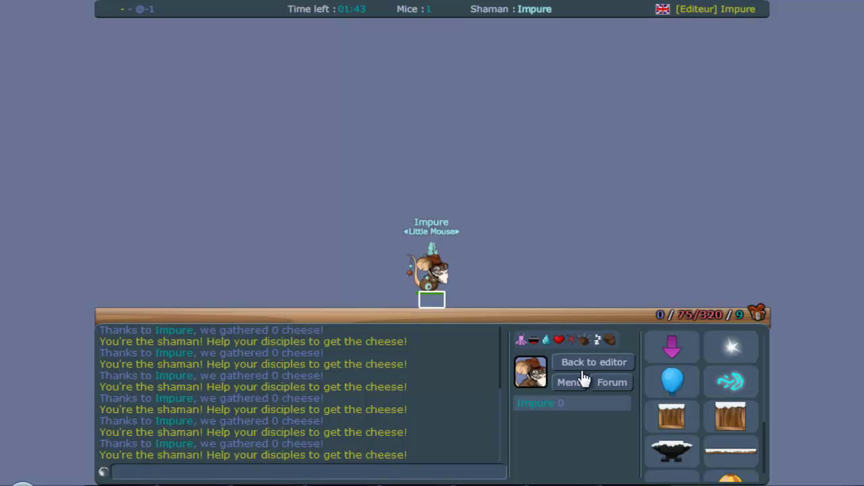
{"action": "left_click", "coordinate": [579, 367]}
{"action": "left_click", "coordinate": [345, 421]}
{"action": "left_click", "coordinate": [496, 449]}
{"action": "key", "text": "ctrl+v"}
{"action": "left_click", "coordinate": [490, 467]}
Step: Test the map and move the mouse off the rectangle to check the green line inside the outline
{"action": "left_click", "coordinate": [337, 419]}
{"action": "left_click", "coordinate": [482, 338]}
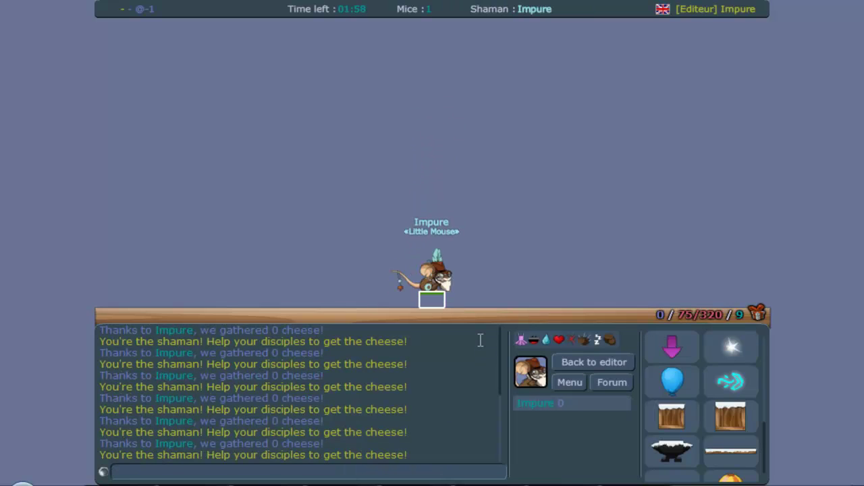
{"action": "key", "text": "Right"}
{"action": "key", "text": "Left"}
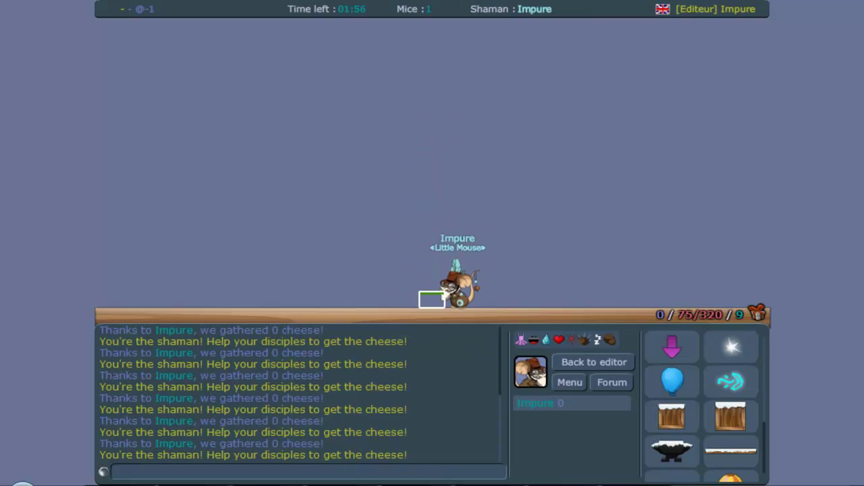
Step: Duplicate the green JD line directly below itself in the XML document, with both Y coordinates set to 294
{"action": "key", "text": "alt+Tab"}
{"action": "left_click", "coordinate": [372, 263]}
{"action": "triple_click", "coordinate": [539, 320]}
{"action": "key", "text": "ctrl+c"}
{"action": "left_click", "coordinate": [591, 328]}
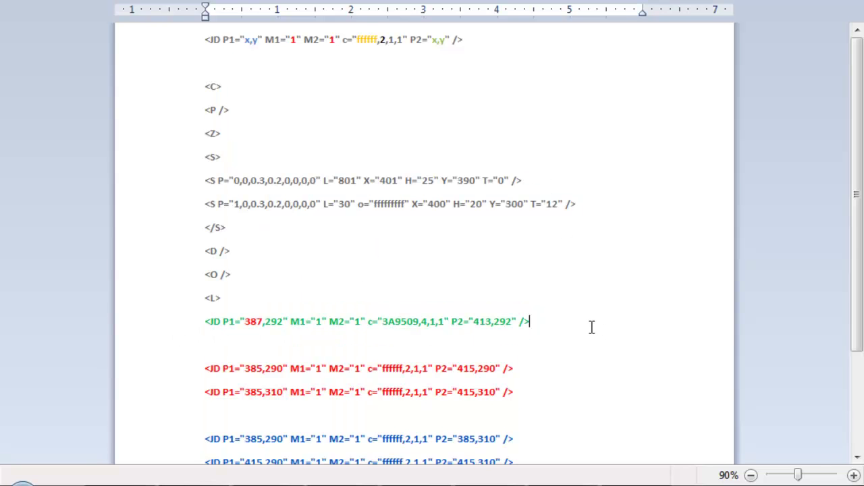
{"action": "key", "text": "Return"}
{"action": "key", "text": "ctrl+v"}
{"action": "key", "text": "BackSpace"}
{"action": "type", "text": "4"}
{"action": "left_click", "coordinate": [509, 345]}
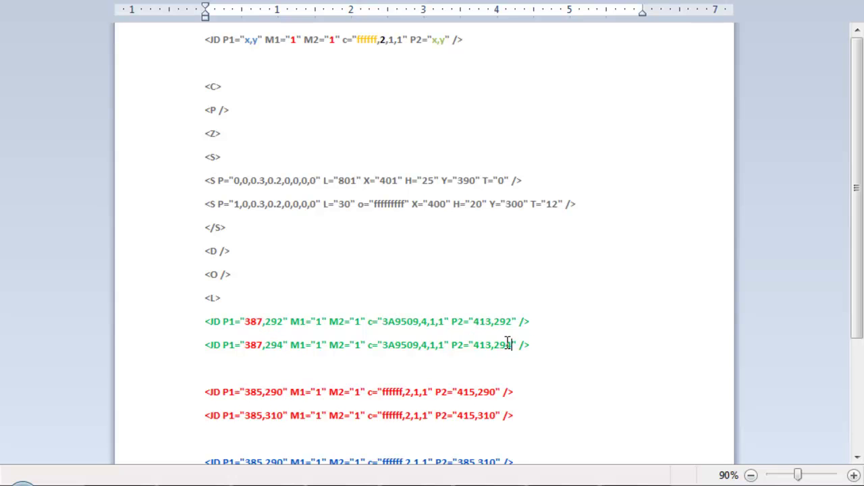
Step: Add a third green JD line from the copied one, with both Y coordinates set to 296
{"action": "key", "text": "Return"}
{"action": "key", "text": "ctrl+v"}
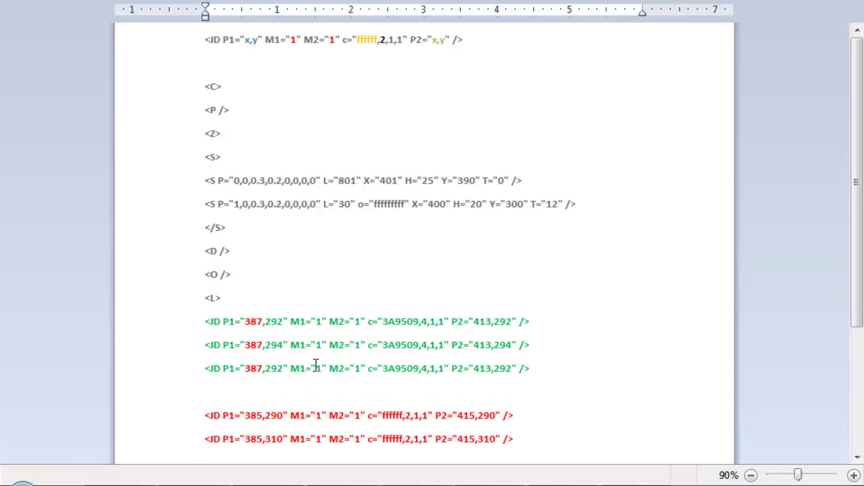
{"action": "key", "text": "BackSpace"}
{"action": "type", "text": "6"}
{"action": "left_click", "coordinate": [512, 368]}
Step: Add a fourth green JD line from the copied one, with both Y coordinates set to 298
{"action": "left_click", "coordinate": [534, 368]}
{"action": "key", "text": "Return"}
{"action": "key", "text": "ctrl+v"}
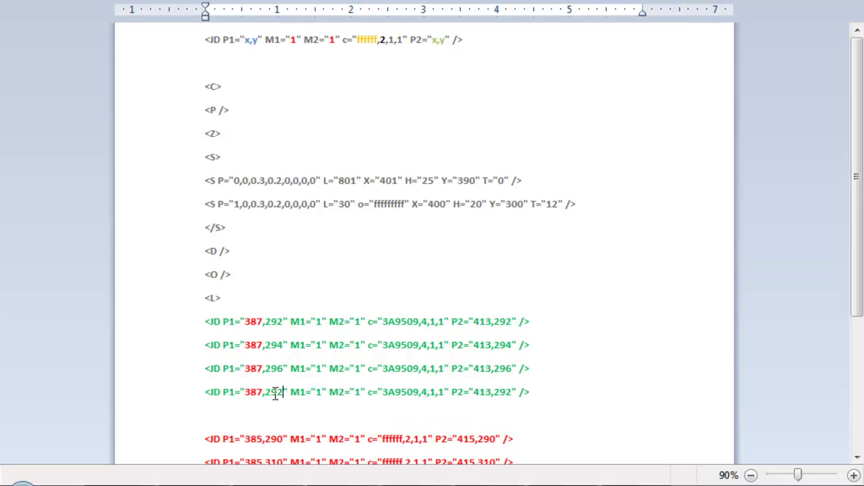
{"action": "left_click", "coordinate": [511, 390]}
{"action": "key", "text": "BackSpace"}
{"action": "type", "text": "8"}
Step: Add a fifth green JD line from the copied one, with both Y coordinates set to 300
{"action": "left_click", "coordinate": [532, 392]}
{"action": "key", "text": "Return"}
{"action": "key", "text": "ctrl+v"}
{"action": "scroll", "coordinate": [516, 394], "scroll_direction": "down", "scroll_amount": 4}
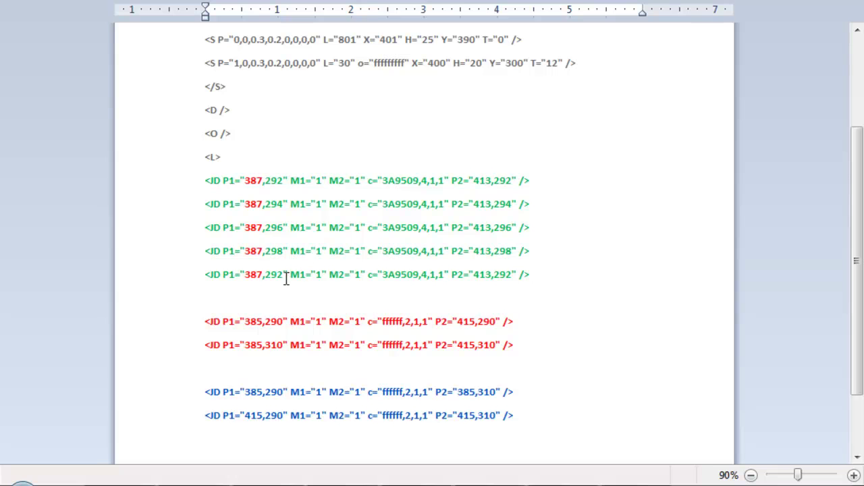
{"action": "left_click", "coordinate": [284, 274]}
{"action": "key", "text": "BackSpace"}
{"action": "key", "text": "BackSpace"}
{"action": "type", "text": "300"}
{"action": "key", "text": "BackSpace"}
{"action": "key", "text": "BackSpace"}
{"action": "key", "text": "BackSpace"}
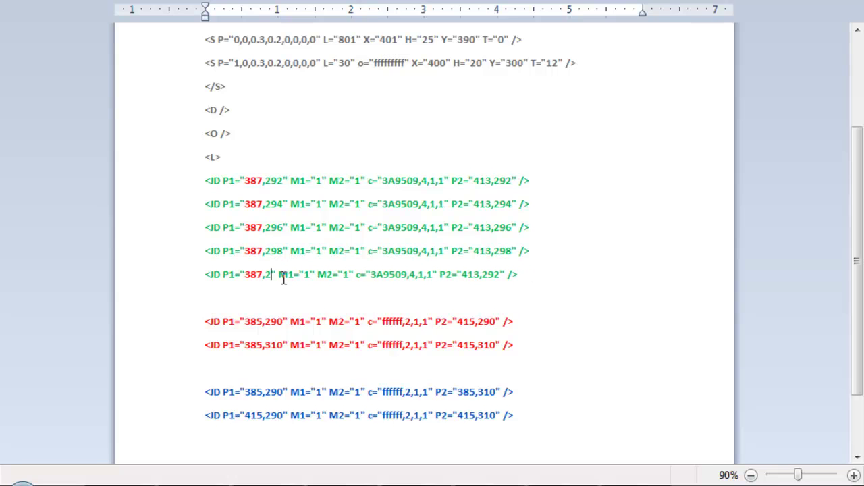
{"action": "type", "text": "00"}
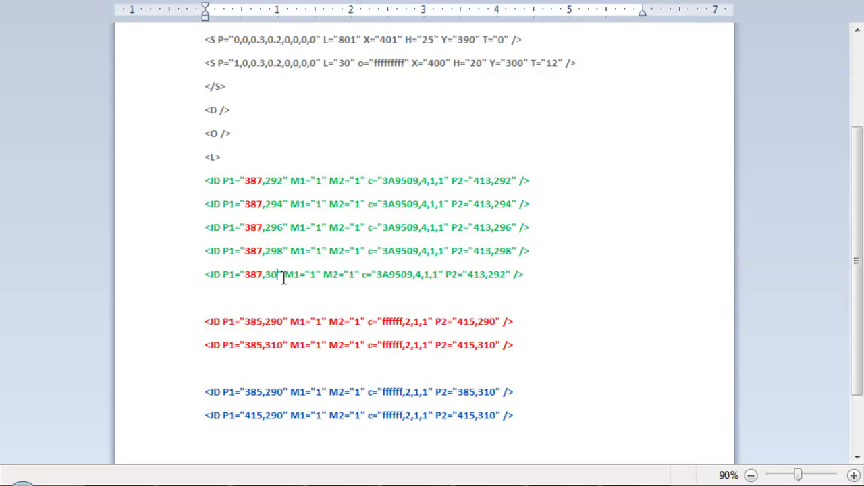
{"action": "left_click_drag", "start_coordinate": [512, 274], "coordinate": [493, 274]}
{"action": "type", "text": "300"}
Step: Copy the green JD line at Y 300 and paste it below, with both Y coordinates set to 302
{"action": "left_click_drag", "start_coordinate": [546, 272], "coordinate": [276, 289]}
{"action": "key", "text": "ctrl+c"}
{"action": "left_click", "coordinate": [544, 272]}
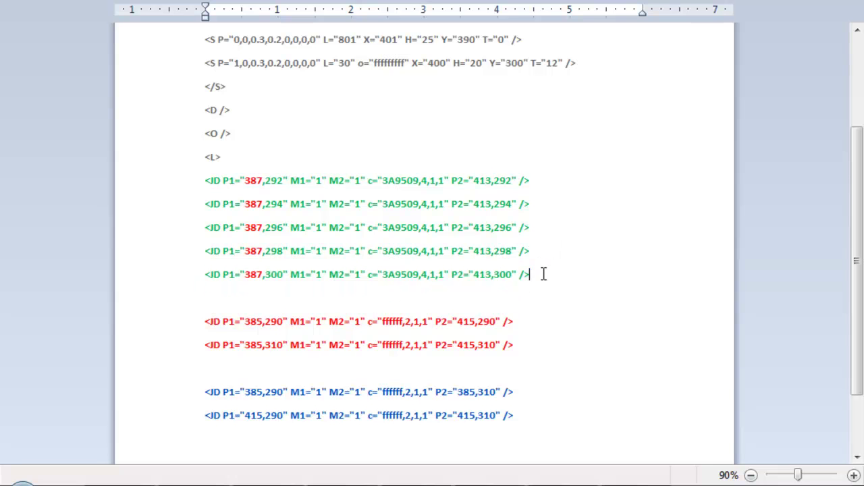
{"action": "key", "text": "Return"}
{"action": "key", "text": "ctrl+v"}
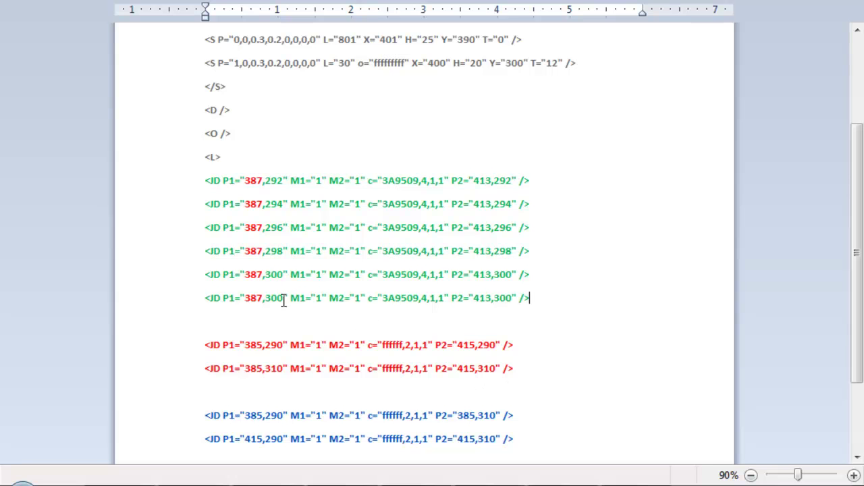
Step: Add another copy of the green JD line, with both Y coordinates set to 304
{"action": "left_click", "coordinate": [550, 298]}
{"action": "key", "text": "Return"}
{"action": "type", "text": "2"}
{"action": "key", "text": "BackSpace"}
{"action": "key", "text": "ctrl+v"}
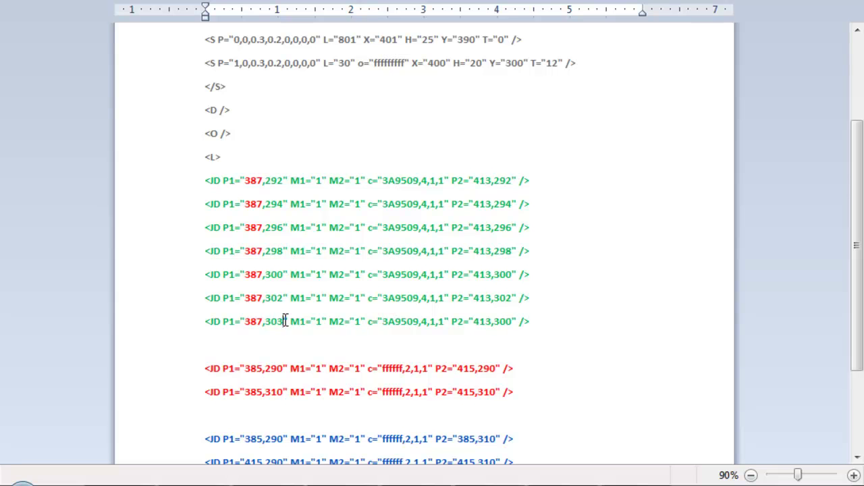
{"action": "left_click", "coordinate": [513, 321]}
Step: Paste the next green JD line below the 304 one and set its Y coordinates to 306
{"action": "left_click", "coordinate": [547, 333]}
{"action": "key", "text": "Return"}
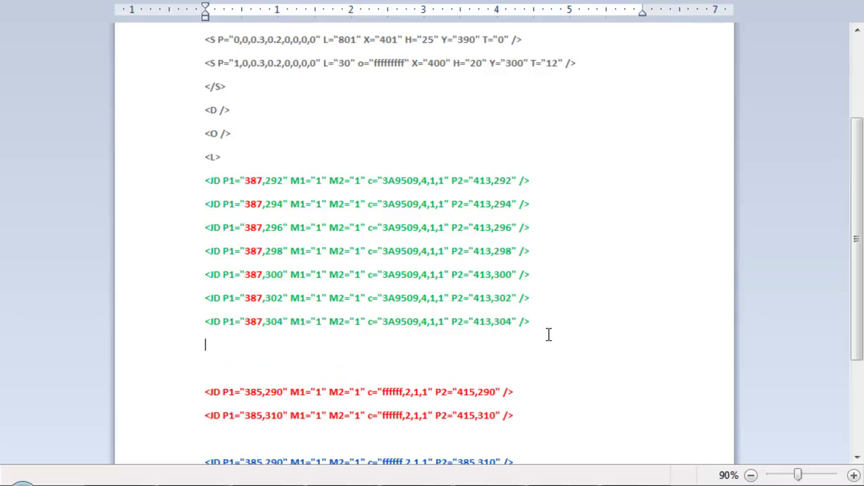
{"action": "key", "text": "ctrl+v"}
{"action": "key", "text": "BackSpace"}
{"action": "type", "text": "6"}
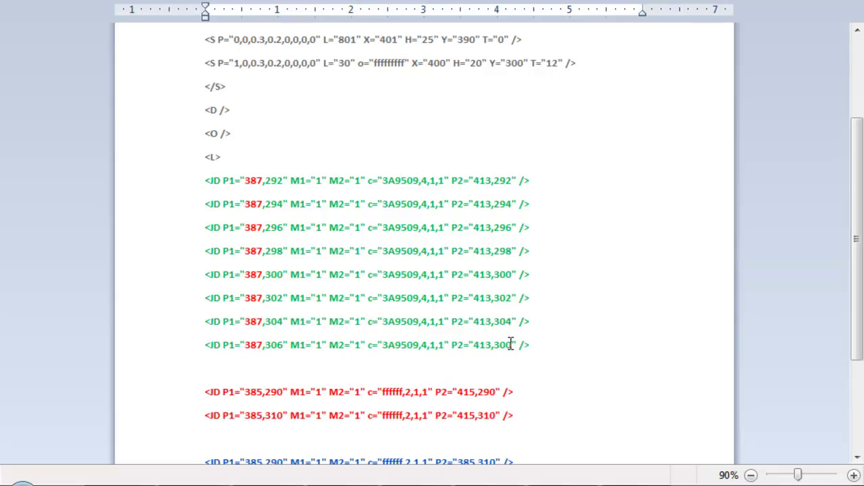
Step: Add the last green JD line with both Y coordinates set to 308, leaving no extra blank line after it
{"action": "left_click", "coordinate": [566, 342]}
{"action": "key", "text": "Return"}
{"action": "key", "text": "ctrl+v"}
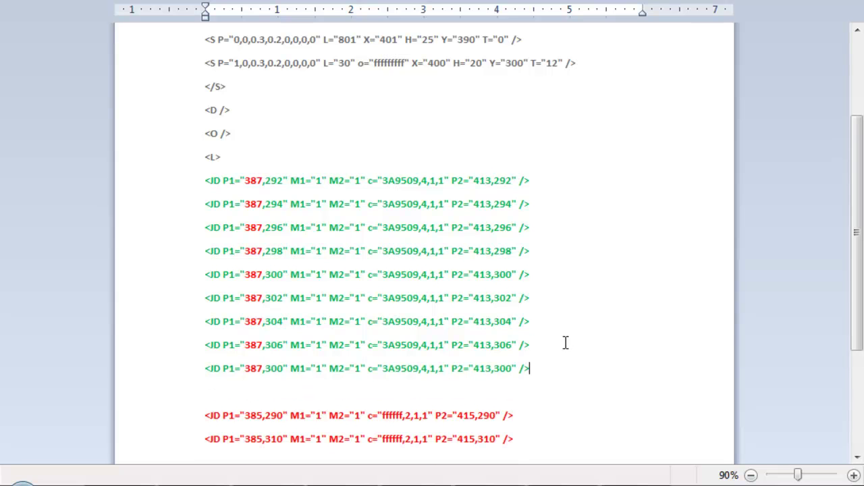
{"action": "left_click", "coordinate": [282, 367]}
{"action": "key", "text": "BackSpace"}
{"action": "type", "text": "8"}
{"action": "left_click", "coordinate": [541, 359]}
{"action": "key", "text": "Return"}
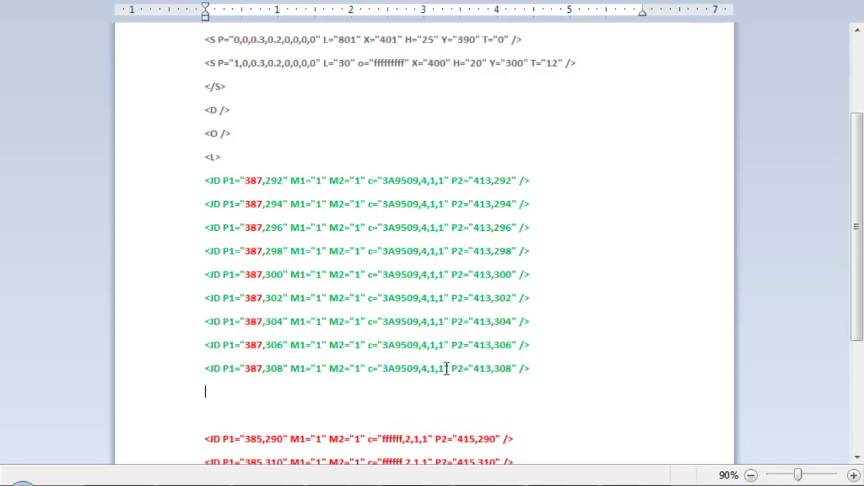
{"action": "key", "text": "BackSpace"}
Step: Copy the full XML from <C> to </C> with all green JD lines and load it in the map editor
{"action": "scroll", "coordinate": [446, 368], "scroll_direction": "down", "scroll_amount": 3}
{"action": "left_click", "coordinate": [295, 437]}
{"action": "left_click_drag", "start_coordinate": [282, 439], "coordinate": [202, 201]}
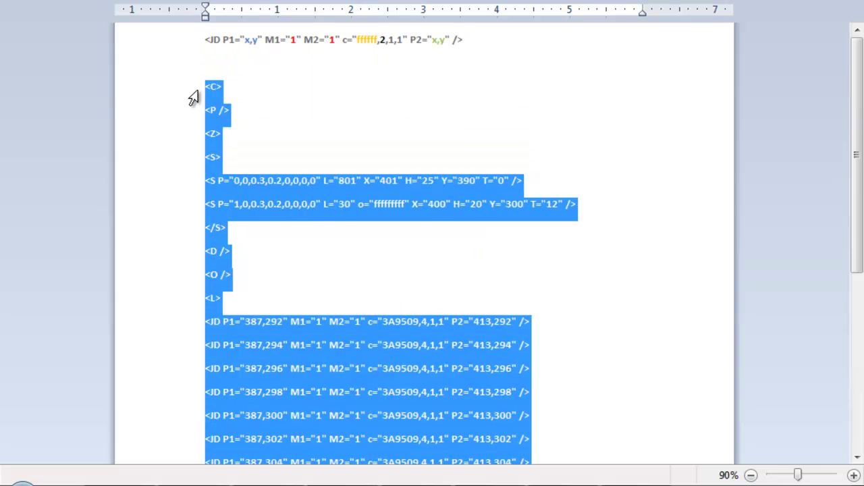
{"action": "key", "text": "alt+Tab"}
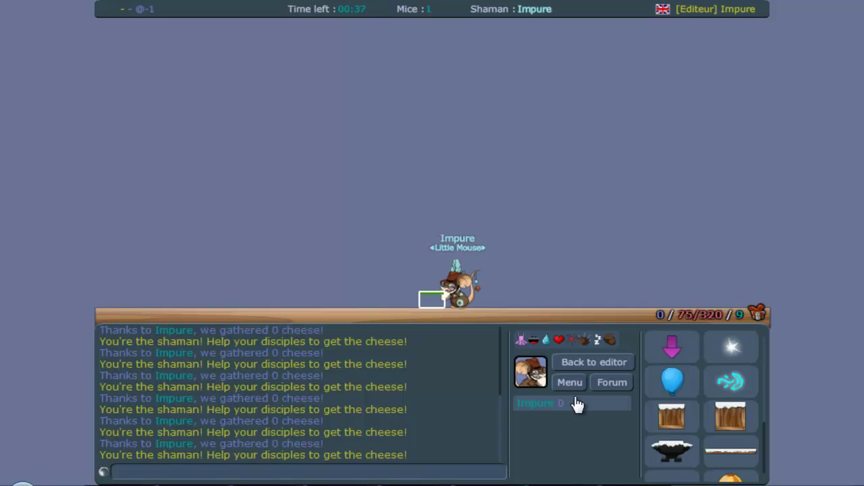
{"action": "left_click", "coordinate": [571, 363]}
{"action": "left_click", "coordinate": [367, 419]}
{"action": "left_click", "coordinate": [535, 447]}
{"action": "key", "text": "ctrl+v"}
{"action": "left_click", "coordinate": [506, 468]}
Step: Test the map and move the mouse around on the rectangle to check its green fill
{"action": "left_click", "coordinate": [366, 422]}
{"action": "left_click", "coordinate": [554, 335]}
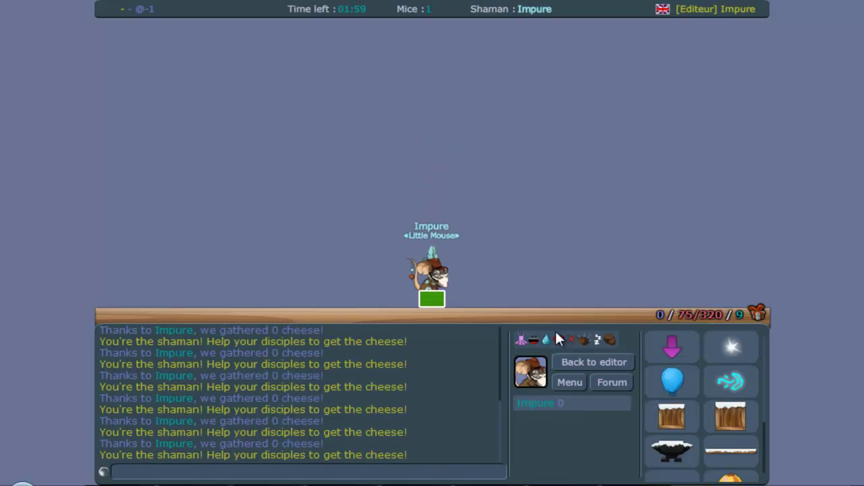
{"action": "key", "text": "Up"}
{"action": "key", "text": "Left"}
{"action": "key", "text": "Right"}
{"action": "key", "text": "Up"}
{"action": "key", "text": "Left"}
{"action": "key", "text": "Left"}
{"action": "key", "text": "Up"}
{"action": "key", "text": "Right"}
{"action": "key", "text": "Left"}
{"action": "key", "text": "Right"}
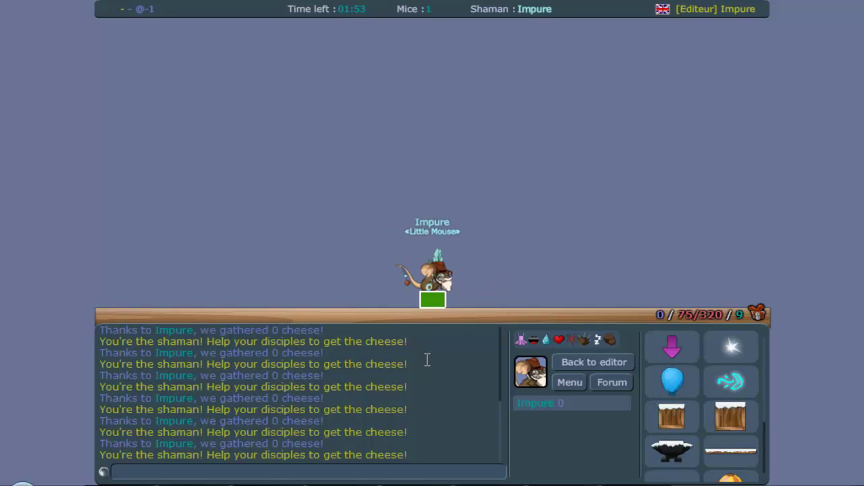
Step: Close the Baas XML window, then sample the flag's yellow diamond in Paint and open its RGB values
{"action": "key", "text": "alt+Tab"}
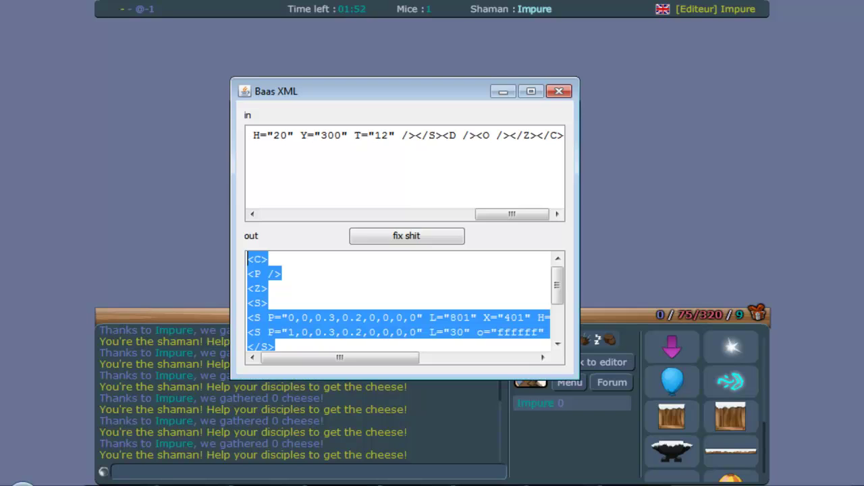
{"action": "left_click", "coordinate": [559, 91]}
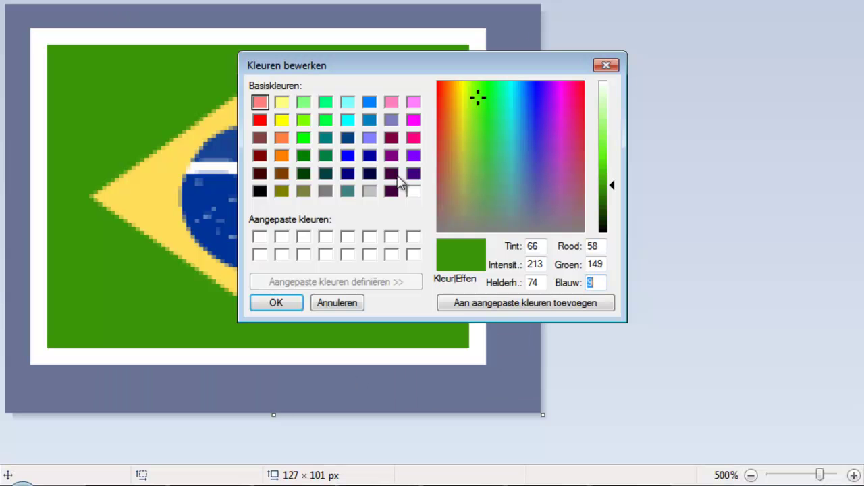
{"action": "left_click", "coordinate": [603, 68]}
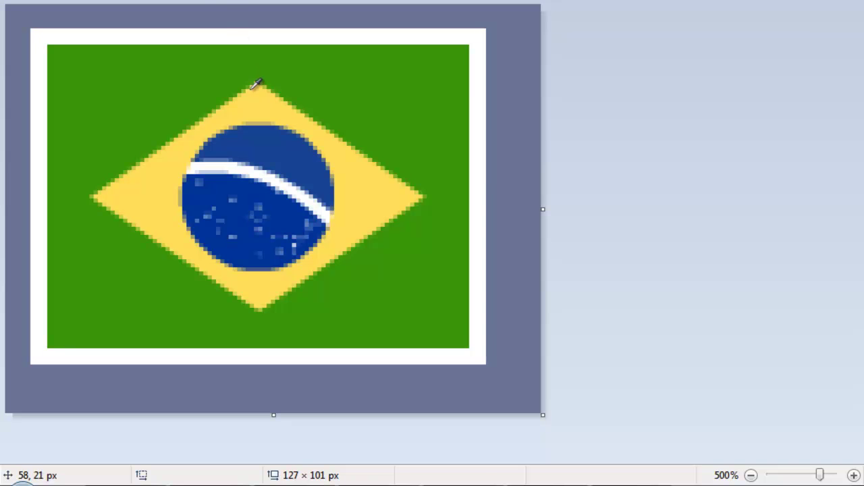
{"action": "left_click", "coordinate": [769, 2]}
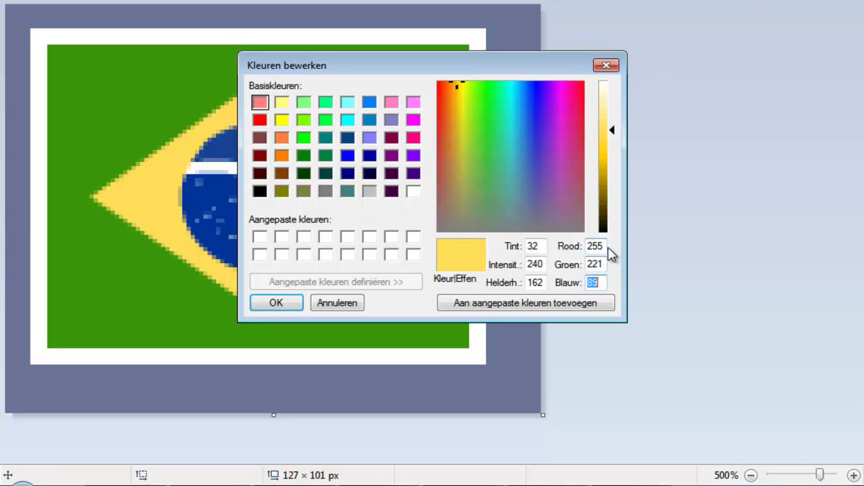
{"action": "double_click", "coordinate": [593, 282]}
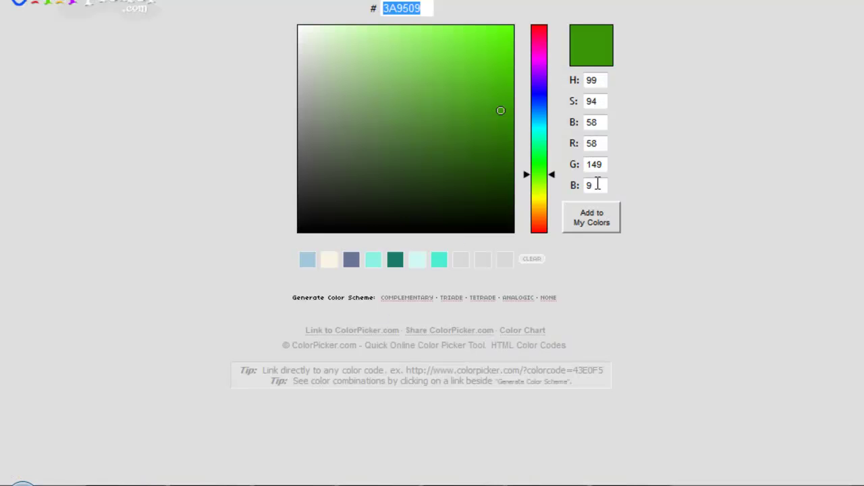
Step: Enter RGB 255, 221, 89 in ColorPicker.com and select the resulting hex code
{"action": "double_click", "coordinate": [603, 141]}
{"action": "type", "text": "255"}
{"action": "double_click", "coordinate": [603, 165]}
{"action": "type", "text": "221"}
{"action": "double_click", "coordinate": [602, 185]}
{"action": "type", "text": "89"}
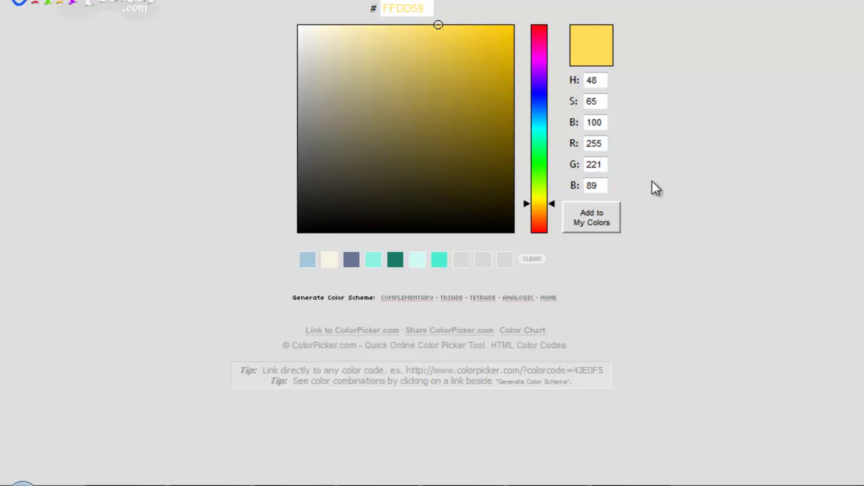
{"action": "double_click", "coordinate": [385, 8]}
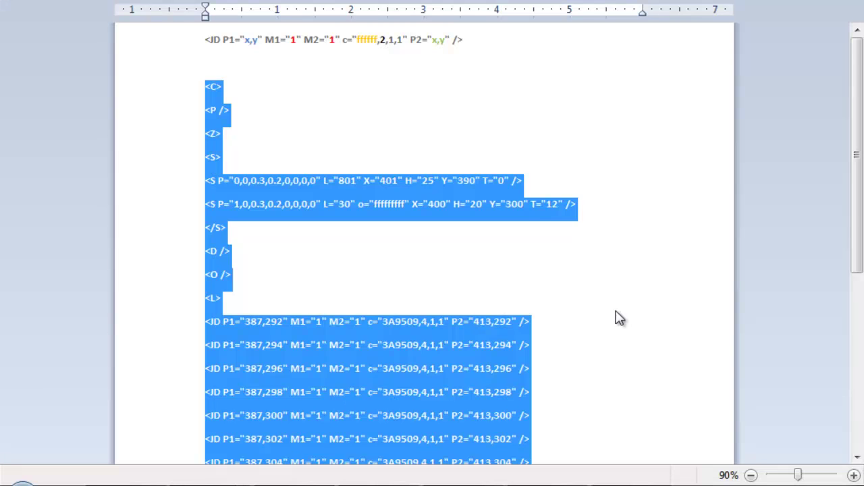
Step: Duplicate the last blue JD line in the XML document as a separate block above </L>, after a blank line
{"action": "left_click", "coordinate": [617, 316]}
{"action": "scroll", "coordinate": [485, 312], "scroll_direction": "down", "scroll_amount": 5}
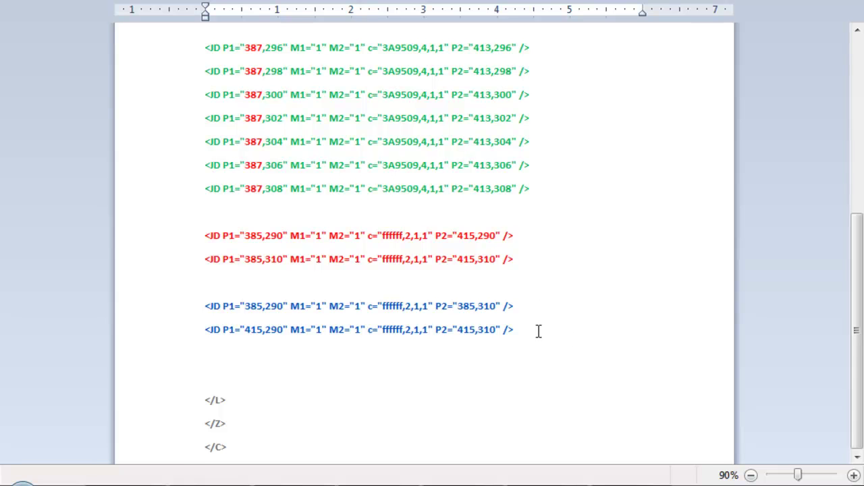
{"action": "left_click_drag", "start_coordinate": [535, 331], "coordinate": [209, 326]}
{"action": "key", "text": "ctrl+c"}
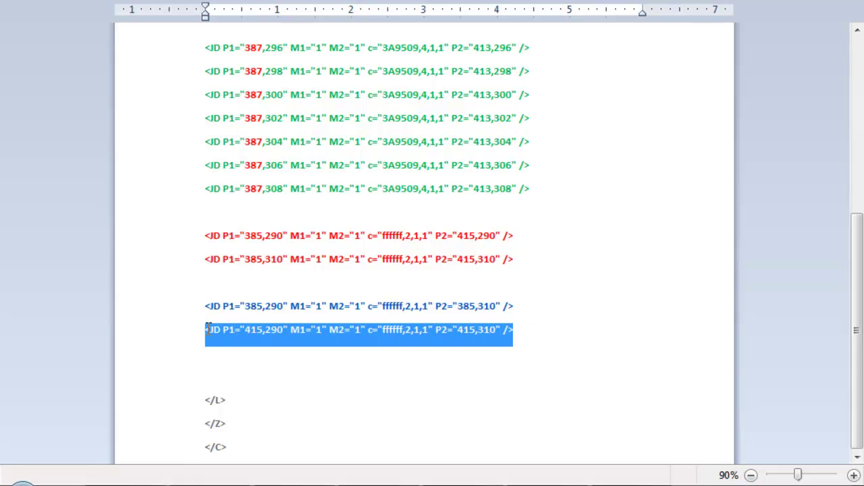
{"action": "left_click", "coordinate": [532, 336]}
{"action": "key", "text": "Return"}
{"action": "key", "text": "Return"}
{"action": "key", "text": "ctrl+v"}
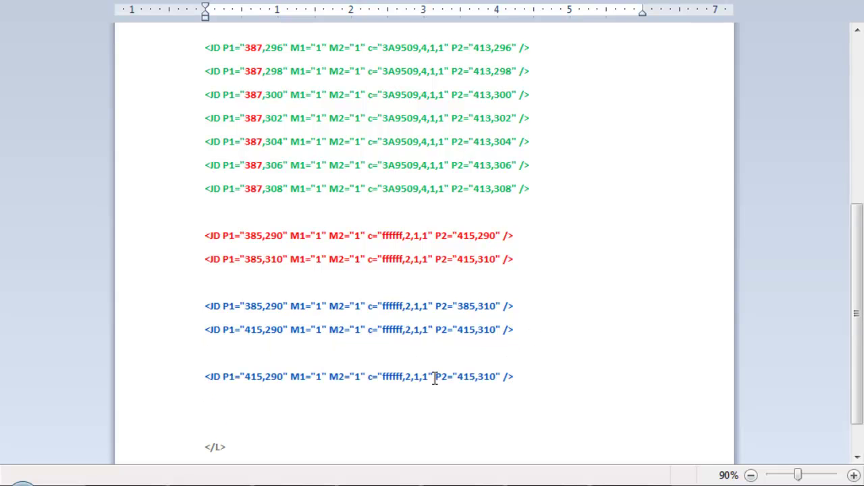
Step: Recolour the text of the newly pasted JD line blue-grey
{"action": "left_click_drag", "start_coordinate": [506, 377], "coordinate": [194, 377]}
{"action": "left_click", "coordinate": [278, 0]}
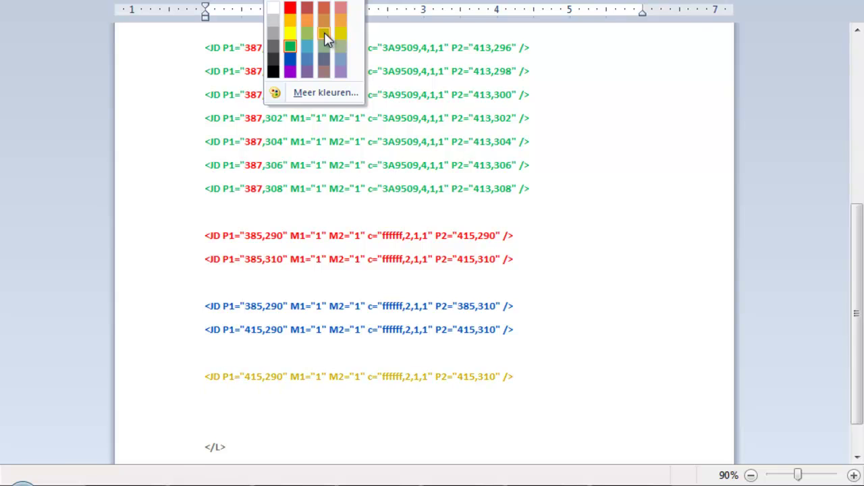
{"action": "left_click", "coordinate": [326, 62]}
{"action": "left_click", "coordinate": [647, 307]}
Step: Set the new JD line's colour code to FFDD59, taken from ColorPicker.com
{"action": "key", "text": "alt+Tab"}
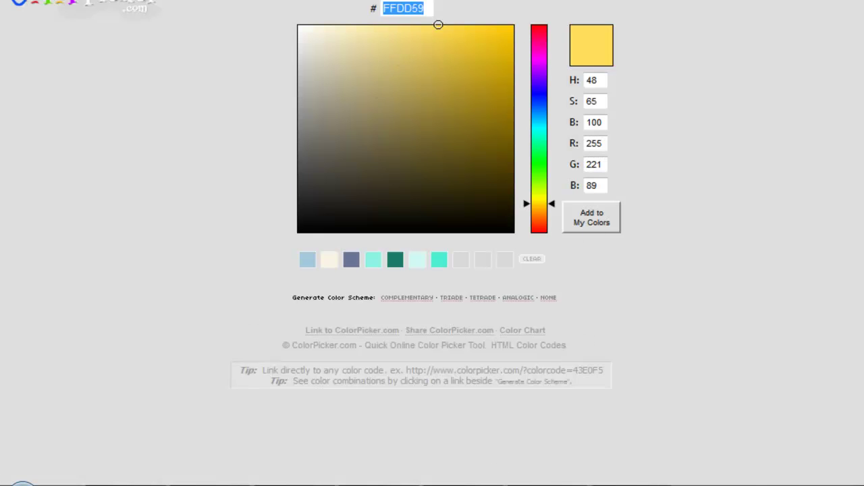
{"action": "key", "text": "alt+Tab"}
{"action": "double_click", "coordinate": [399, 376]}
{"action": "type", "text": "FFDD59"}
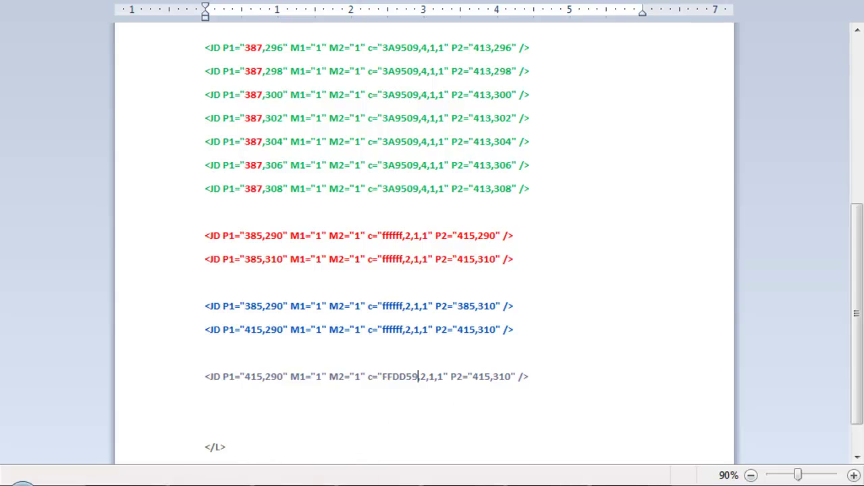
Step: Close the colour dialog over the flag image in Paint and return to the FFDD59 JD line's P1 coordinates in the XML document
{"action": "mouse_move", "coordinate": [378, 483]}
{"action": "key", "text": "alt+Tab"}
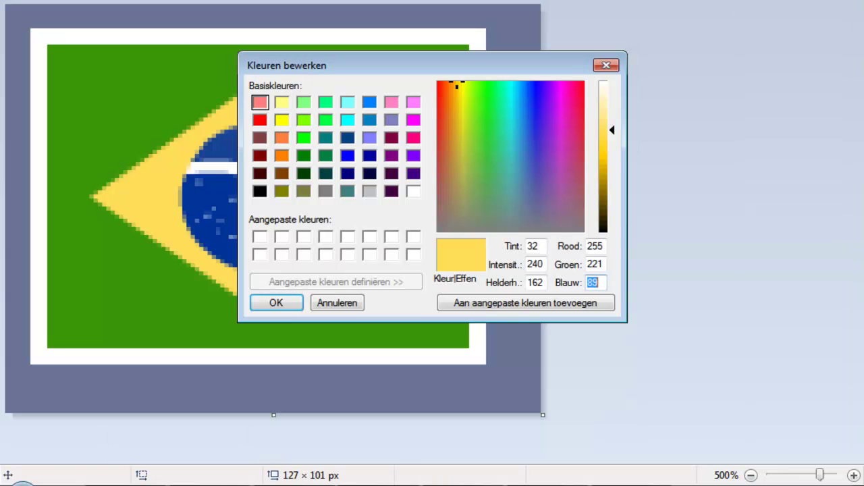
{"action": "left_click", "coordinate": [606, 65]}
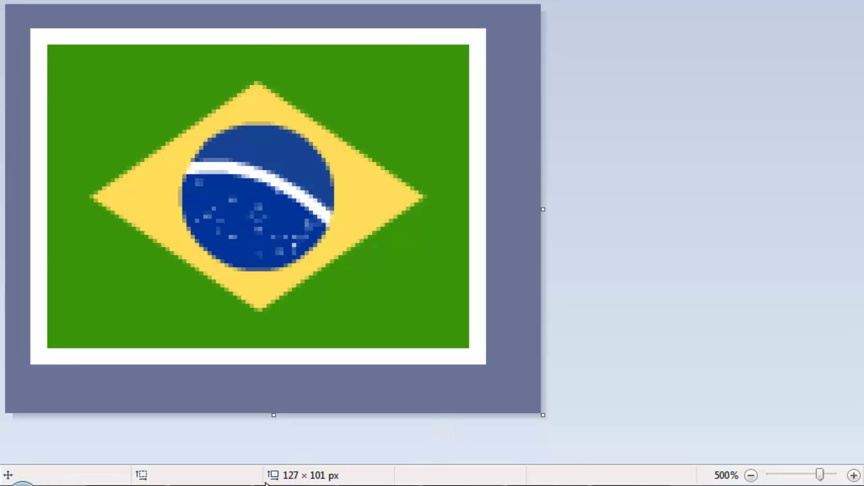
{"action": "key", "text": "alt+Tab"}
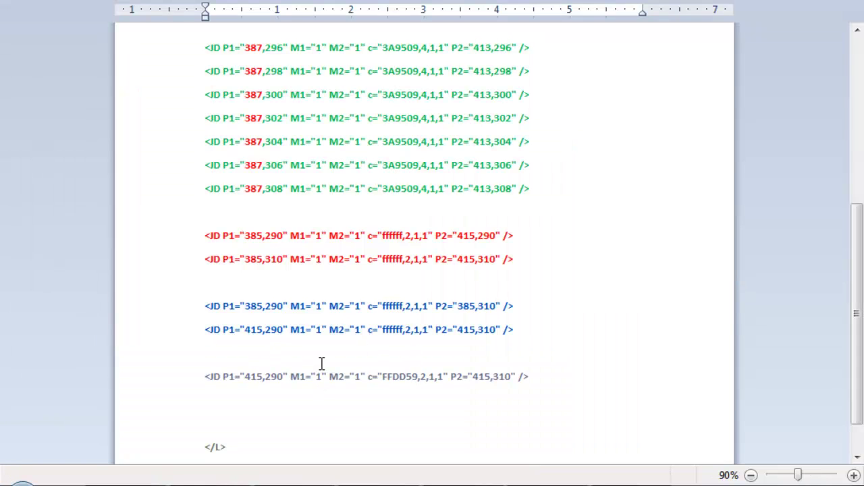
{"action": "scroll", "coordinate": [280, 140], "scroll_direction": "up", "scroll_amount": 2}
{"action": "scroll", "coordinate": [353, 199], "scroll_direction": "down", "scroll_amount": 1}
{"action": "scroll", "coordinate": [264, 303], "scroll_direction": "down", "scroll_amount": 2}
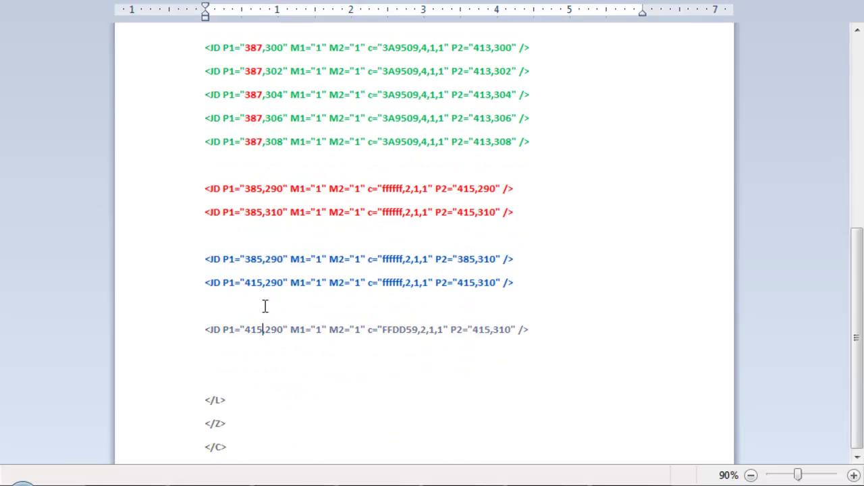
Step: Set the P1 coordinates of the FFDD59 JD line to 400,296
{"action": "left_click_drag", "start_coordinate": [265, 188], "coordinate": [277, 187]}
{"action": "left_click", "coordinate": [271, 330]}
{"action": "left_click_drag", "start_coordinate": [244, 330], "coordinate": [274, 328]}
{"action": "type", "text": "400"}
{"action": "key", "text": "Right"}
{"action": "key", "text": "Right"}
{"action": "key", "text": "Right"}
{"action": "key", "text": "Right"}
{"action": "key", "text": "BackSpace"}
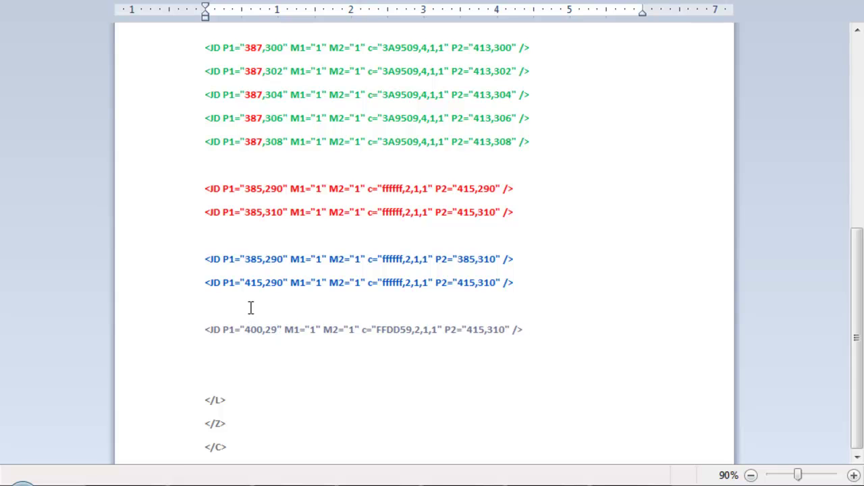
{"action": "type", "text": "6"}
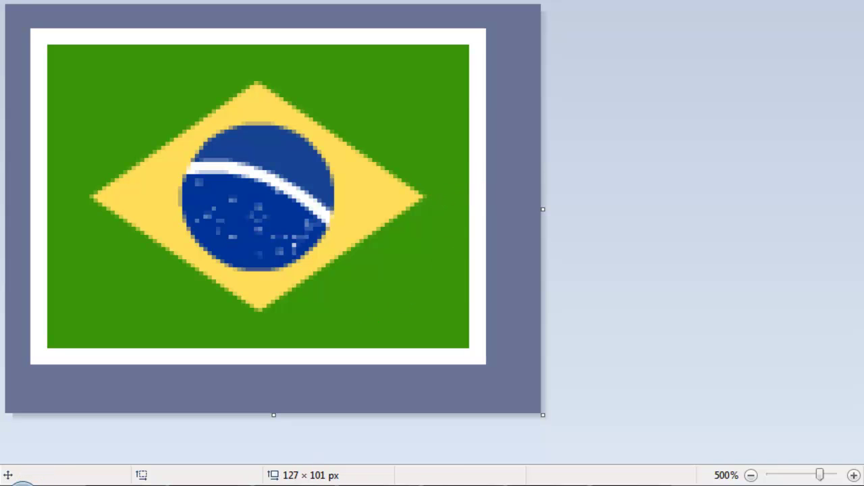
Step: Return from the flag image in Paint to the XML document and set the FFDD59 line's P2 coordinates to 409,300
{"action": "key", "text": "alt+Tab"}
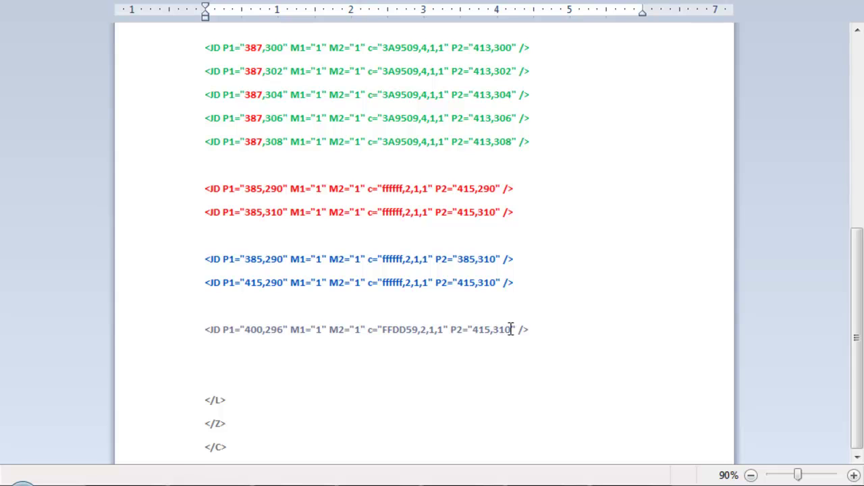
{"action": "left_click_drag", "start_coordinate": [511, 329], "coordinate": [493, 329]}
{"action": "type", "text": "300"}
{"action": "key", "text": "Left"}
{"action": "key", "text": "Left"}
{"action": "key", "text": "Left"}
{"action": "key", "text": "BackSpace"}
{"action": "key", "text": "BackSpace"}
{"action": "key", "text": "BackSpace"}
{"action": "key", "text": "BackSpace"}
{"action": "type", "text": "09"}
Step: Copy the whole map XML from <C> to </C> and load it in the Transformice map editor
{"action": "left_click_drag", "start_coordinate": [270, 457], "coordinate": [204, 91]}
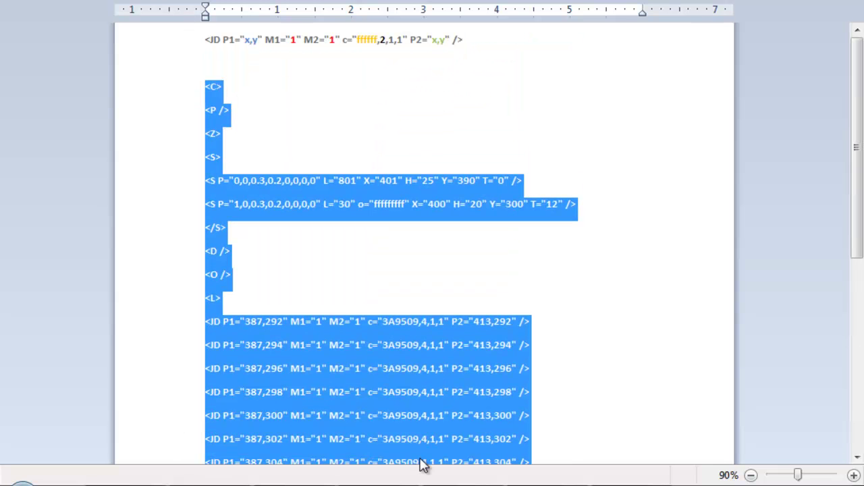
{"action": "left_click", "coordinate": [327, 485]}
{"action": "left_click", "coordinate": [571, 369]}
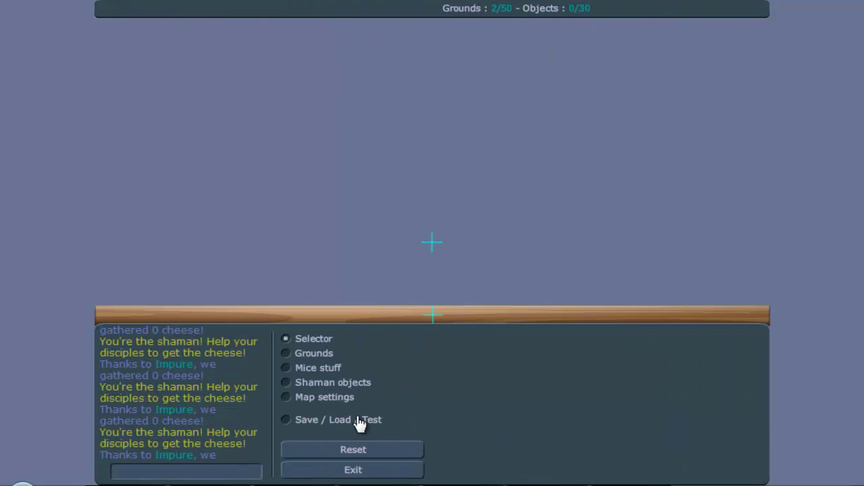
{"action": "left_click", "coordinate": [358, 419]}
{"action": "left_click", "coordinate": [494, 439]}
{"action": "key", "text": "ctrl+v"}
{"action": "left_click", "coordinate": [499, 469]}
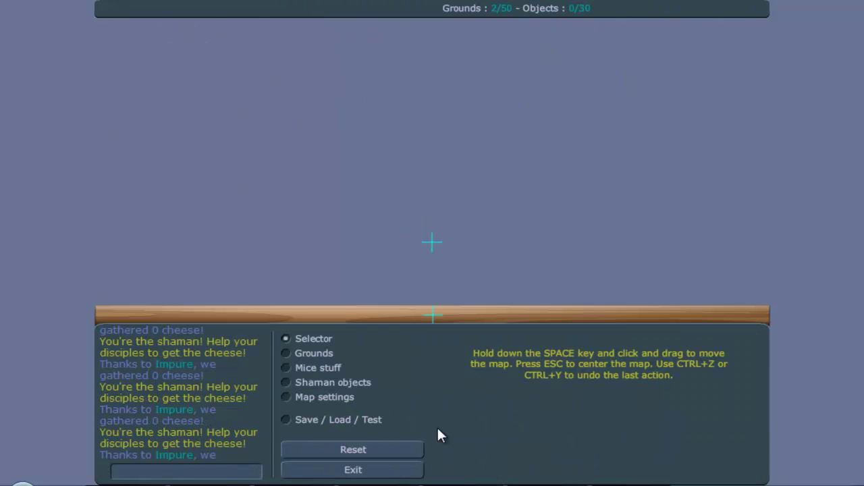
Step: Test the loaded map by moving the mouse character around the flag rectangle, and return to the map editor
{"action": "left_click", "coordinate": [375, 420]}
{"action": "left_click", "coordinate": [548, 339]}
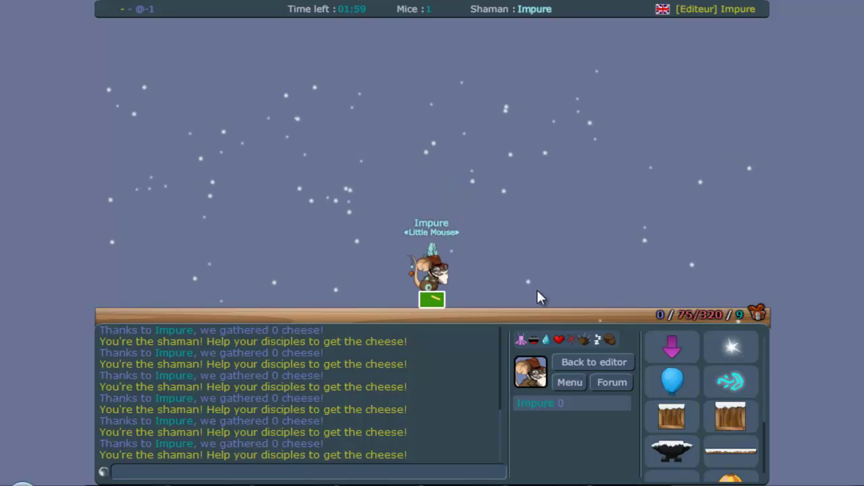
{"action": "key", "text": "Right"}
{"action": "key", "text": "Left"}
{"action": "key", "text": "Up"}
{"action": "key", "text": "Right"}
{"action": "left_click", "coordinate": [572, 362]}
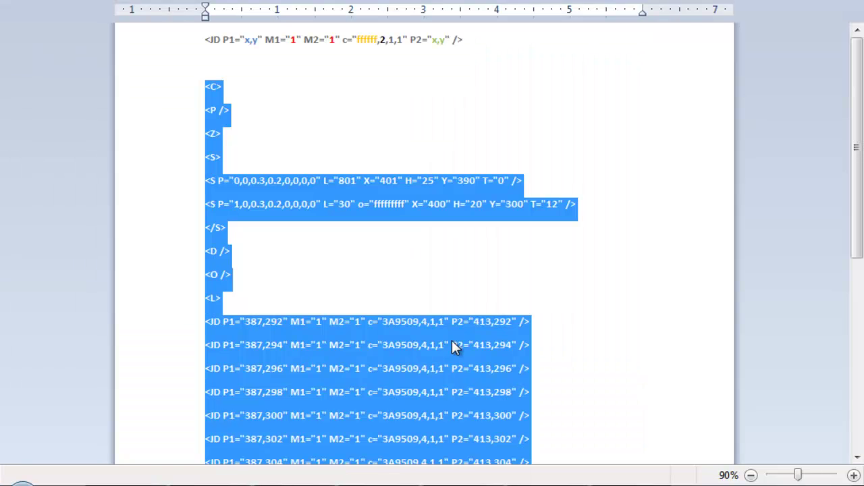
Step: Duplicate the FFDD59 JD line onto a new line directly below it in the XML document
{"action": "left_click", "coordinate": [506, 343]}
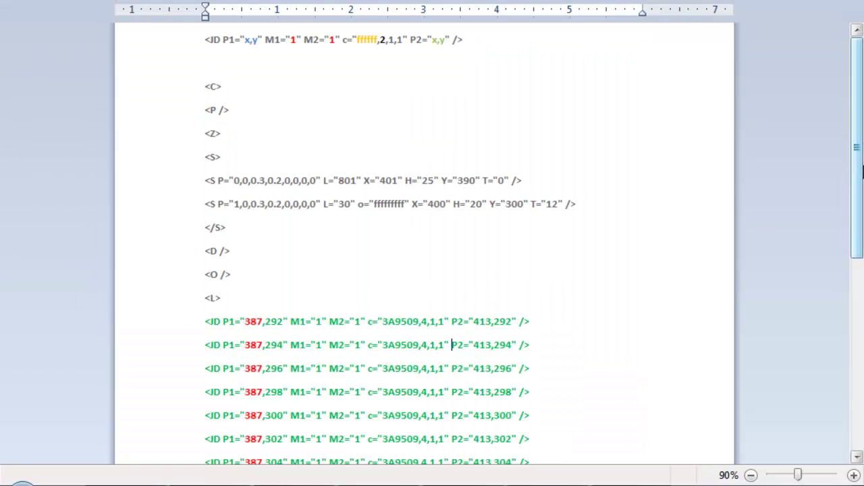
{"action": "scroll", "coordinate": [732, 381], "scroll_direction": "down", "scroll_amount": 10}
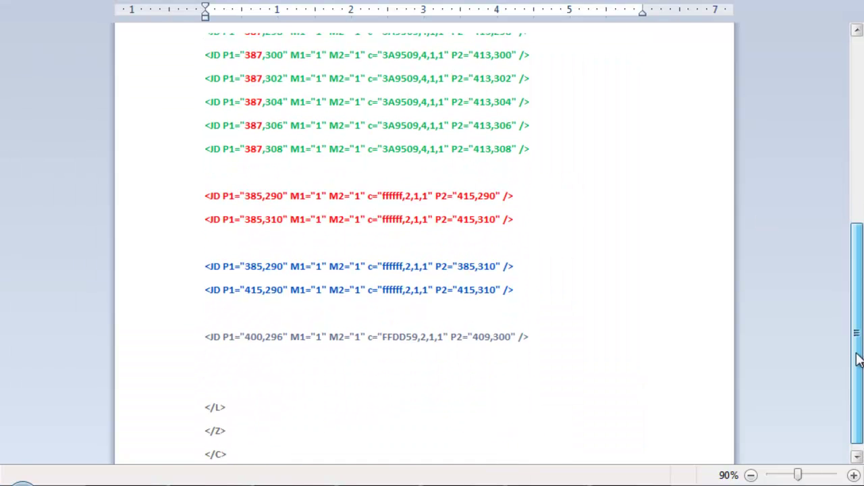
{"action": "left_click_drag", "start_coordinate": [535, 329], "coordinate": [206, 330]}
{"action": "left_click", "coordinate": [555, 330]}
{"action": "key", "text": "Return"}
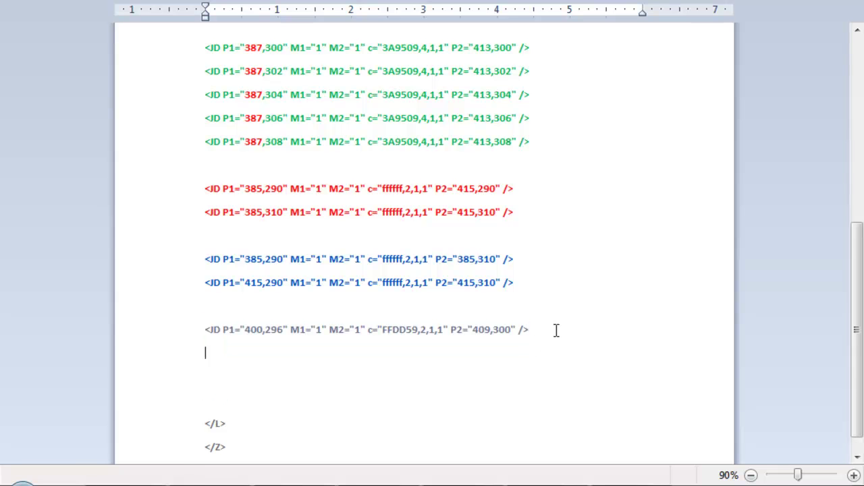
{"action": "key", "text": "ctrl+v"}
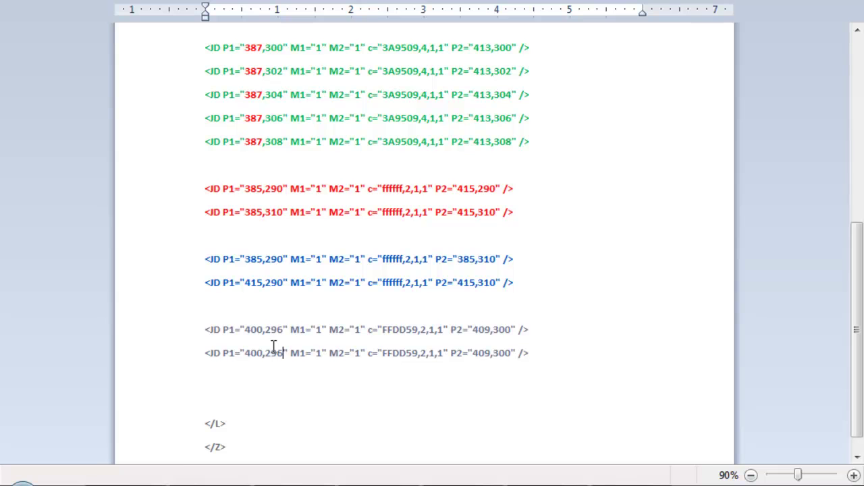
Step: Set the P1 y coordinate of the second FFDD59 line to 304
{"action": "key", "text": "BackSpace"}
{"action": "key", "text": "BackSpace"}
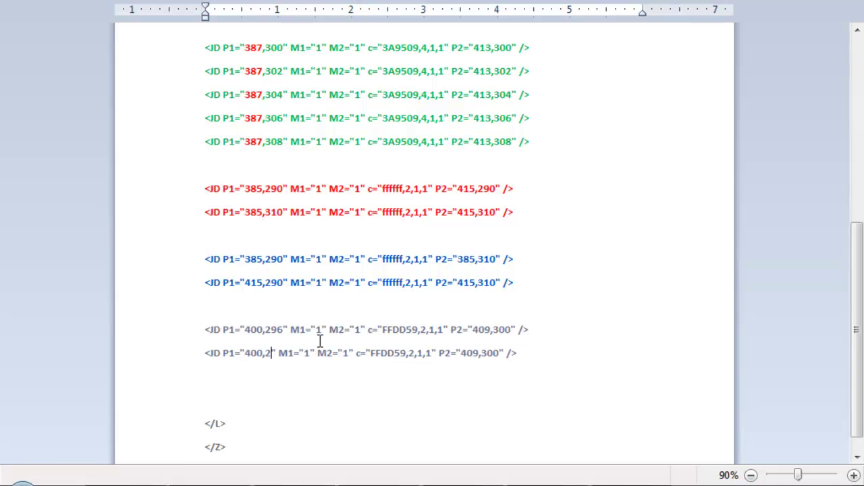
{"action": "key", "text": "BackSpace"}
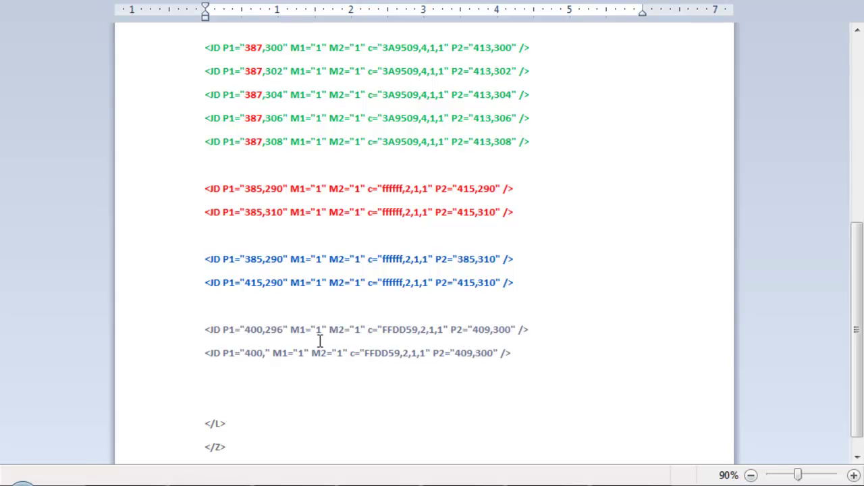
{"action": "type", "text": "304"}
Step: Try to load the updated map XML in the Transformice map editor
{"action": "left_click_drag", "start_coordinate": [267, 429], "coordinate": [170, 92]}
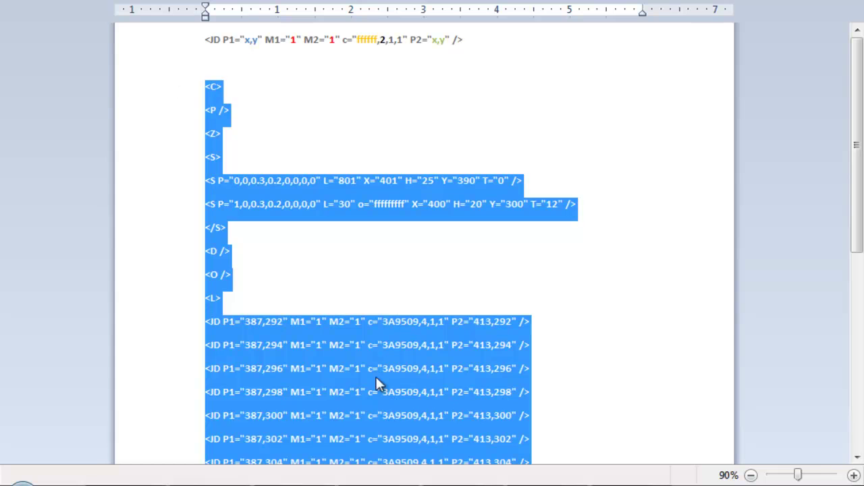
{"action": "key", "text": "alt+Tab"}
{"action": "left_click", "coordinate": [543, 454]}
{"action": "key", "text": "ctrl+v"}
{"action": "left_click", "coordinate": [534, 472]}
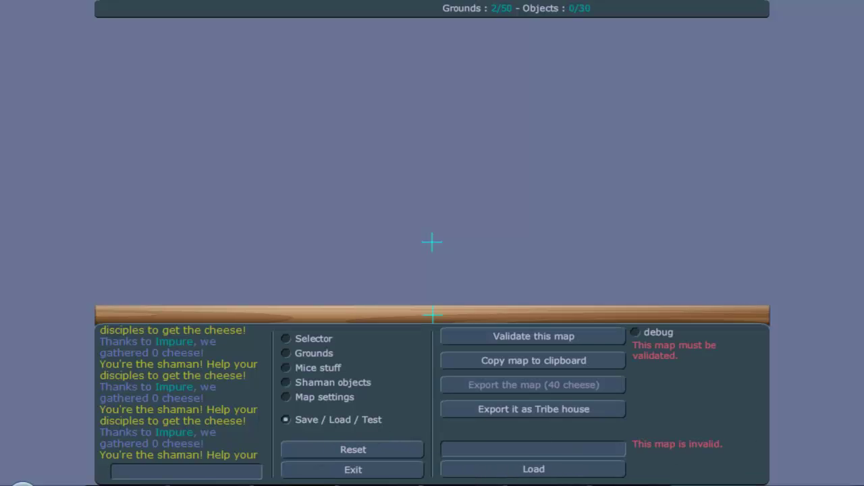
Step: Copy the map XML again from the document, making sure the selection runs from <C> through </C>
{"action": "key", "text": "alt+Tab"}
{"action": "left_click", "coordinate": [673, 307]}
{"action": "left_click_drag", "start_coordinate": [848, 83], "coordinate": [826, 318]}
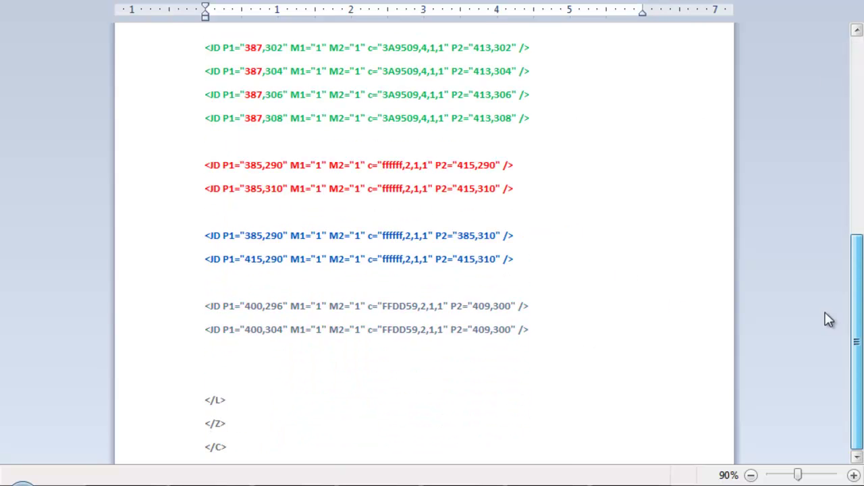
{"action": "left_click", "coordinate": [263, 451]}
{"action": "left_click_drag", "start_coordinate": [246, 444], "coordinate": [187, 81]}
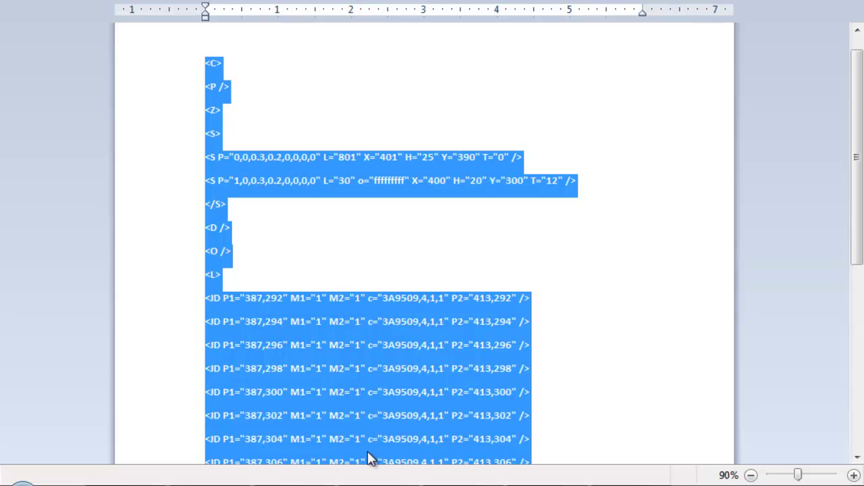
Step: Load the recopied XML in the Transformice map editor and start a validation test of the map
{"action": "left_click", "coordinate": [320, 483]}
{"action": "left_click", "coordinate": [517, 451]}
{"action": "key", "text": "ctrl+v"}
{"action": "left_click", "coordinate": [513, 471]}
{"action": "left_click", "coordinate": [341, 418]}
{"action": "left_click", "coordinate": [540, 335]}
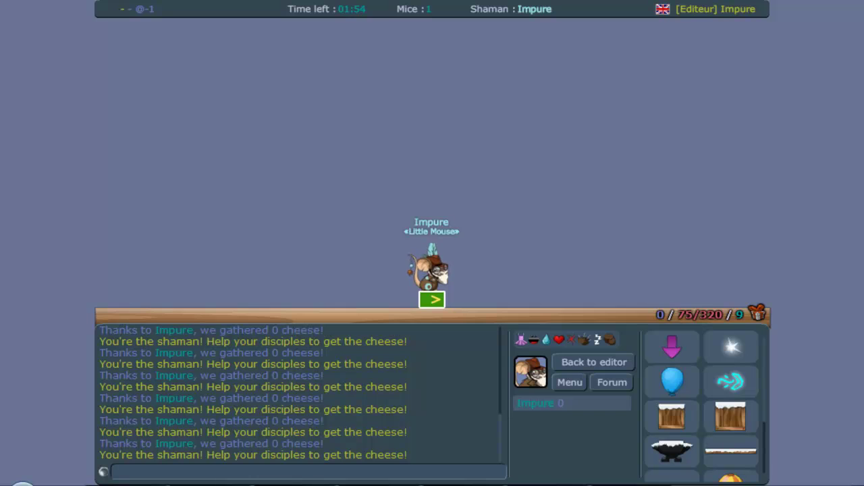
Step: Duplicate the first FFDD59 line, with P1 400,296, below the second one in the XML document
{"action": "key", "text": "alt+Tab"}
{"action": "left_click_drag", "start_coordinate": [858, 154], "coordinate": [857, 341]}
{"action": "left_click", "coordinate": [545, 301]}
{"action": "left_click_drag", "start_coordinate": [540, 307], "coordinate": [198, 318]}
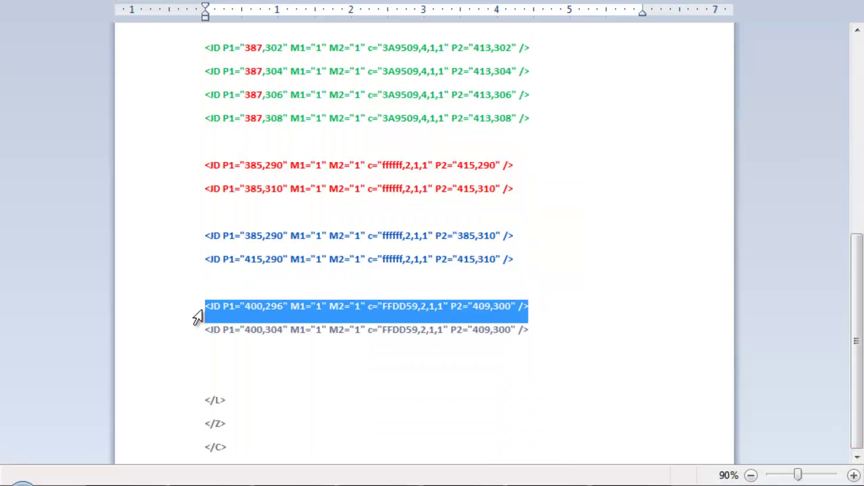
{"action": "left_click", "coordinate": [545, 332]}
{"action": "key", "text": "Return"}
{"action": "key", "text": "ctrl+v"}
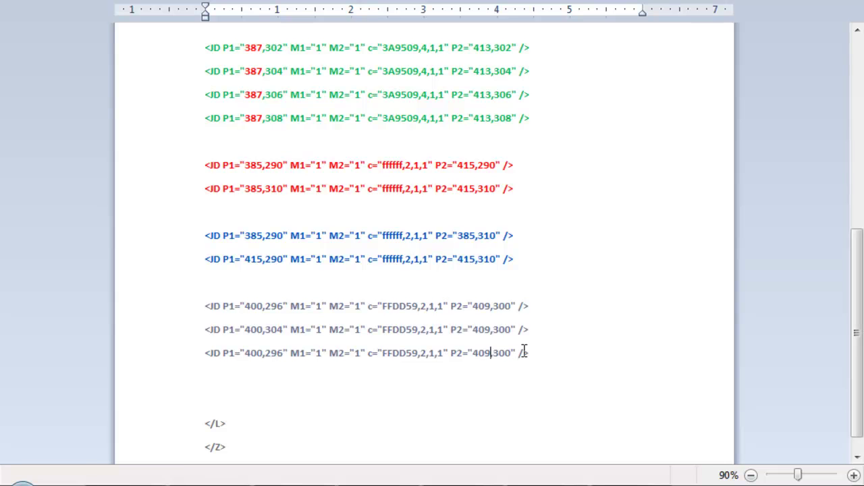
Step: Set the P2 x coordinate of the third FFDD59 line to 381
{"action": "key", "text": "BackSpace"}
{"action": "key", "text": "BackSpace"}
{"action": "key", "text": "BackSpace"}
{"action": "key", "text": "BackSpace"}
{"action": "type", "text": "381"}
Step: Duplicate the FFDD59 line with P1 400,304 as a fourth line at the end of the yellow block
{"action": "left_click_drag", "start_coordinate": [537, 332], "coordinate": [160, 331]}
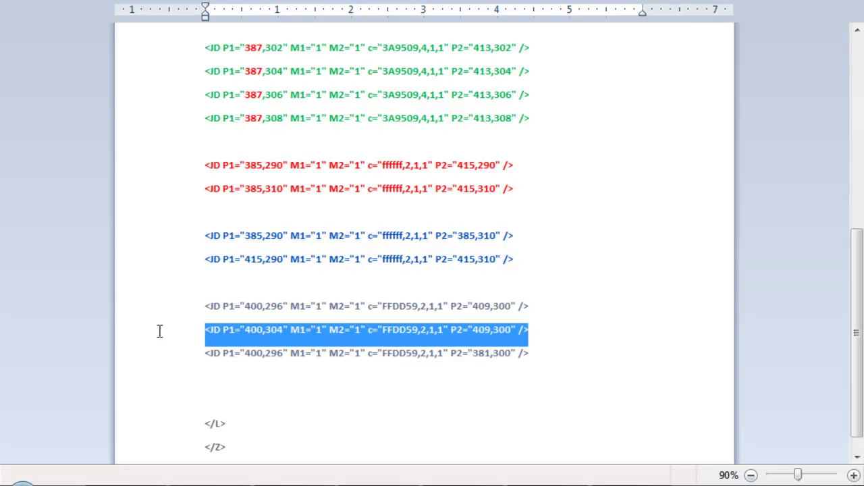
{"action": "key", "text": "ctrl+c"}
{"action": "left_click", "coordinate": [542, 346]}
{"action": "key", "text": "Return"}
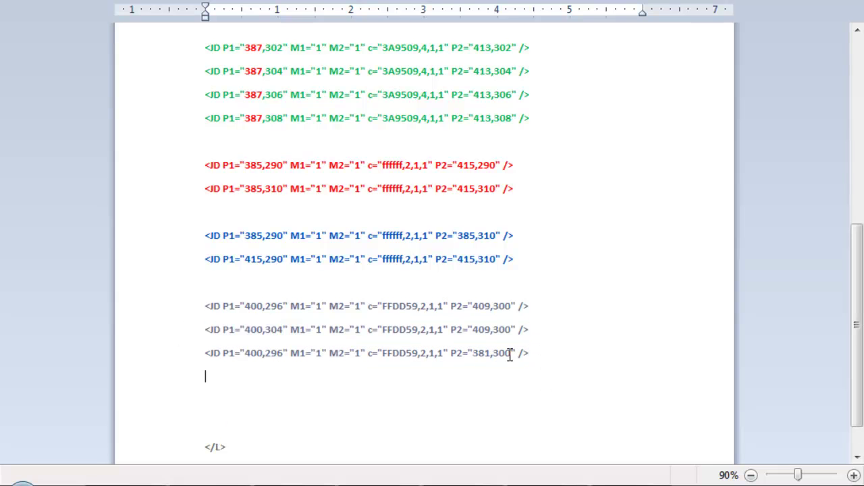
{"action": "key", "text": "ctrl+v"}
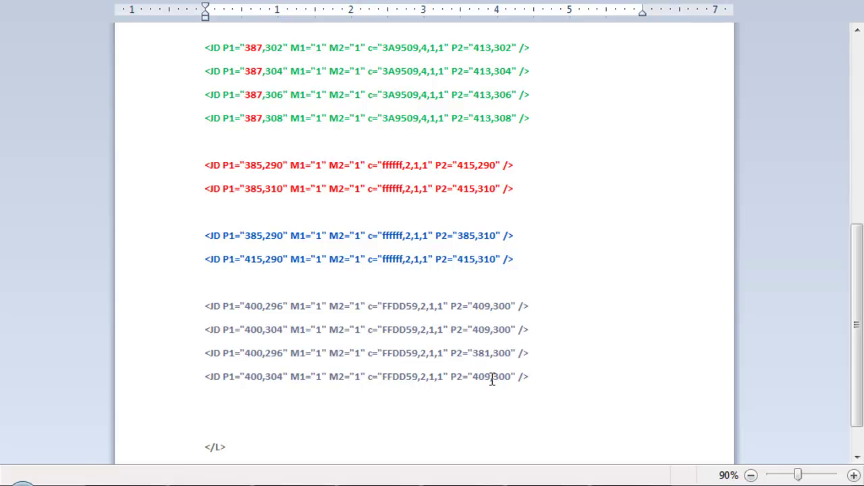
Step: Set the P2 x coordinate of the fourth FFDD59 line to 381
{"action": "key", "text": "BackSpace"}
{"action": "key", "text": "BackSpace"}
{"action": "key", "text": "BackSpace"}
{"action": "type", "text": "381"}
Step: Copy the XML with all four FFDD59 lines, load it in the Transformice map editor and start a validation test
{"action": "scroll", "coordinate": [373, 394], "scroll_direction": "down", "scroll_amount": 1}
{"action": "left_click_drag", "start_coordinate": [272, 441], "coordinate": [189, 99]}
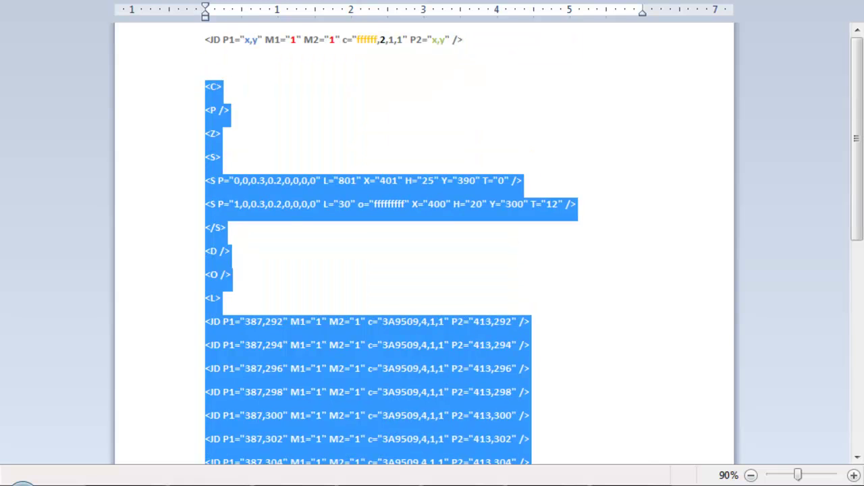
{"action": "key", "text": "alt+Tab"}
{"action": "left_click", "coordinate": [571, 360]}
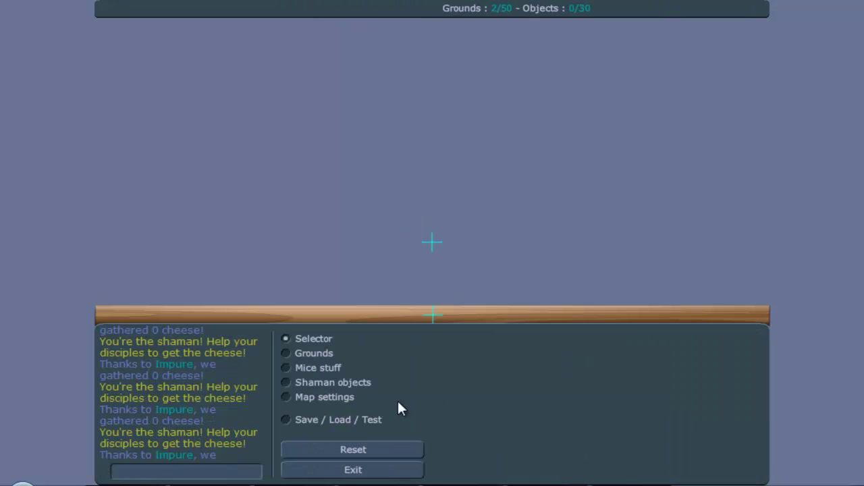
{"action": "key", "text": "ctrl+v"}
{"action": "left_click", "coordinate": [493, 468]}
{"action": "left_click", "coordinate": [355, 417]}
{"action": "left_click", "coordinate": [490, 334]}
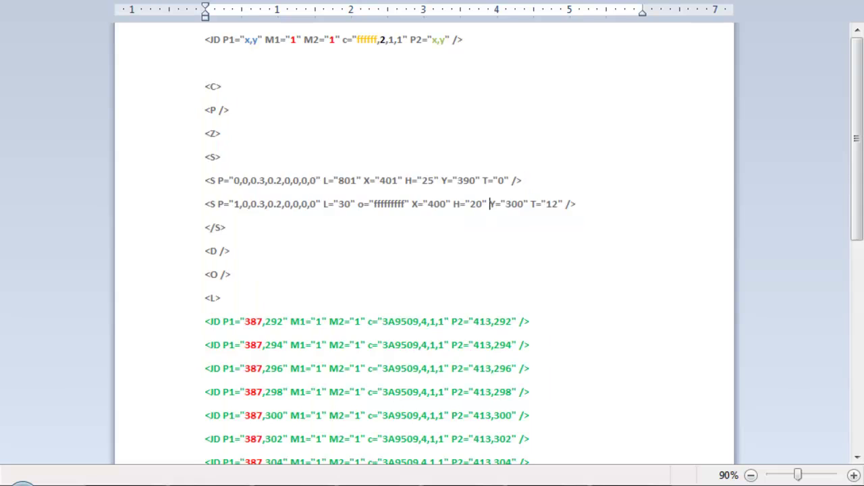
Step: Set the P2 x coordinate of the third and fourth FFDD59 lines to 391
{"action": "scroll", "coordinate": [408, 366], "scroll_direction": "down", "scroll_amount": 6}
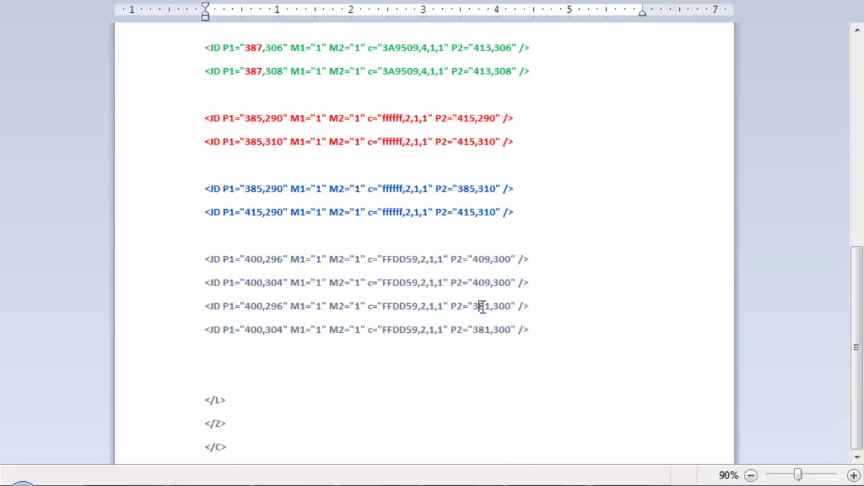
{"action": "left_click", "coordinate": [483, 307]}
{"action": "key", "text": "BackSpace"}
{"action": "type", "text": "9"}
Step: Copy the corrected map XML, leave the running test and load the code in the Transformice map editor
{"action": "left_click_drag", "start_coordinate": [249, 457], "coordinate": [193, 88]}
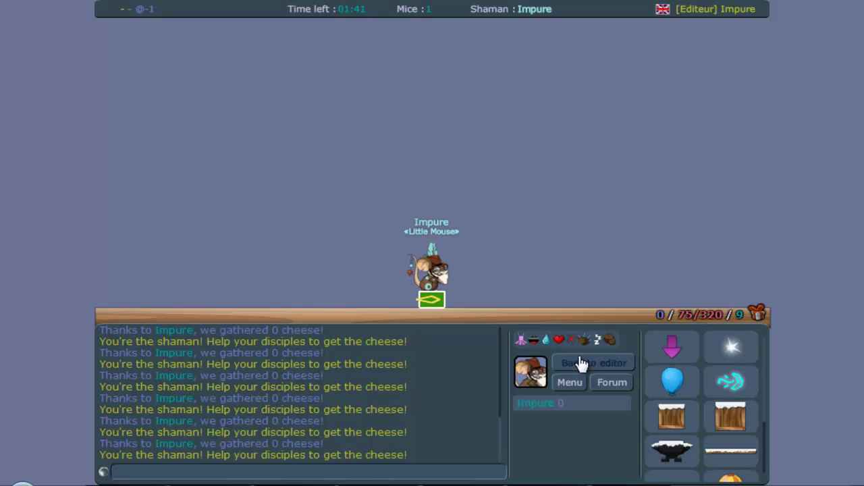
{"action": "left_click", "coordinate": [598, 362]}
{"action": "left_click", "coordinate": [347, 423]}
{"action": "left_click", "coordinate": [532, 448]}
{"action": "key", "text": "ctrl+v"}
{"action": "left_click", "coordinate": [530, 465]}
Step: Test the reloaded map by moving the mouse character around, and compare its diamond with the flag image in Paint
{"action": "left_click", "coordinate": [371, 421]}
{"action": "left_click", "coordinate": [520, 333]}
{"action": "key", "text": "Right"}
{"action": "key", "text": "Left"}
{"action": "key", "text": "Up"}
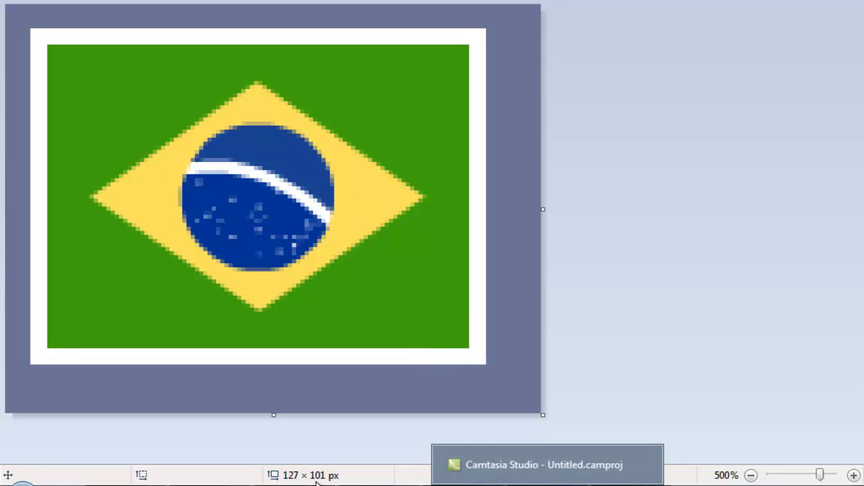
{"action": "mouse_move", "coordinate": [548, 485]}
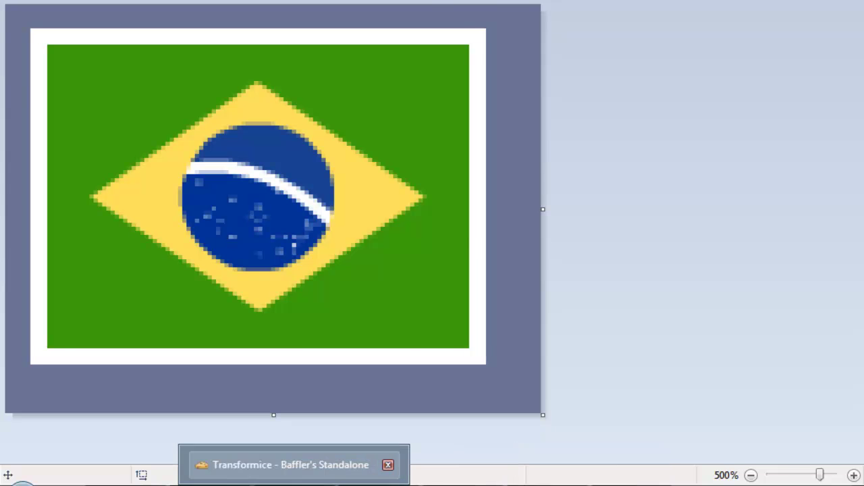
Step: Duplicate the last FFDD59 line, from 400,304 to 391,300, as a fifth line in the XML document
{"action": "left_click", "coordinate": [222, 485]}
{"action": "left_click_drag", "start_coordinate": [862, 173], "coordinate": [856, 386]}
{"action": "left_click", "coordinate": [497, 372]}
{"action": "left_click_drag", "start_coordinate": [530, 331], "coordinate": [210, 335]}
{"action": "left_click", "coordinate": [529, 329]}
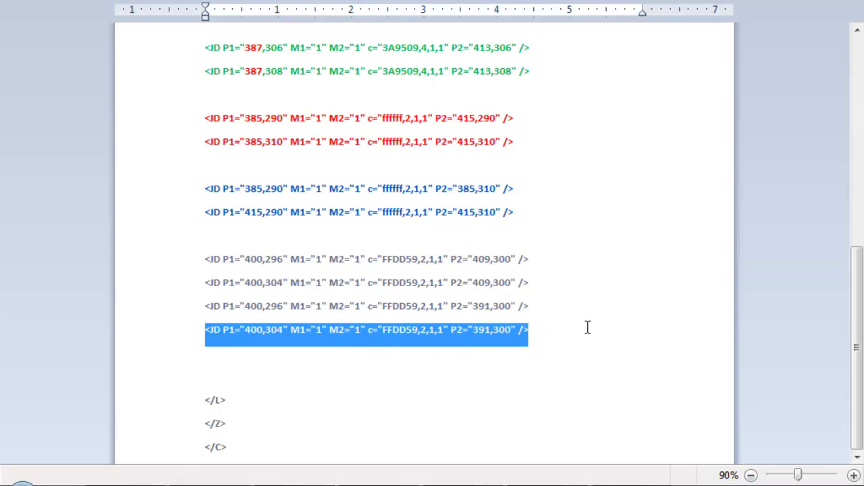
{"action": "left_click", "coordinate": [527, 338]}
{"action": "key", "text": "Return"}
{"action": "key", "text": "ctrl+v"}
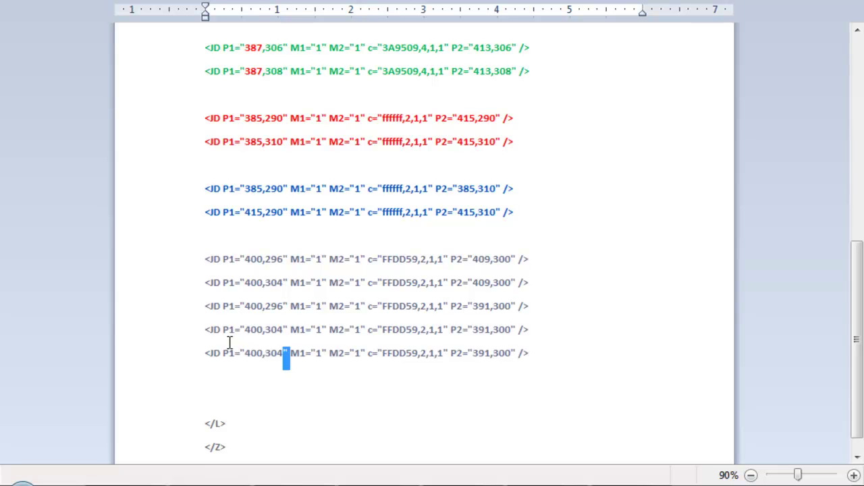
Step: Change the P1 coordinates of the newly pasted fifth FFDD59 line
{"action": "key", "text": "BackSpace"}
{"action": "type", "text": "0"}
{"action": "key", "text": "BackSpace"}
{"action": "type", "text": "9"}
{"action": "scroll", "coordinate": [225, 412], "scroll_direction": "down", "scroll_amount": 1}
Step: Copy the complete edited map XML, load it in the Transformice map editor and test the map
{"action": "left_click_drag", "start_coordinate": [240, 452], "coordinate": [202, 87]}
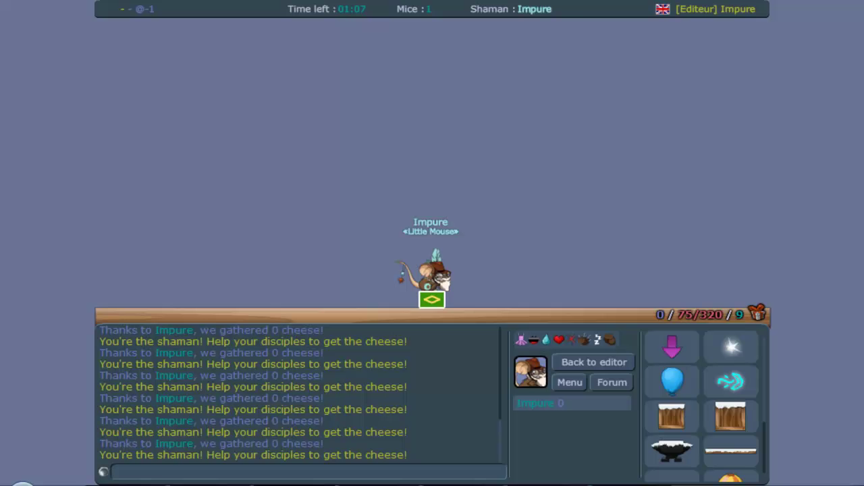
{"action": "left_click", "coordinate": [573, 366]}
{"action": "left_click", "coordinate": [320, 420]}
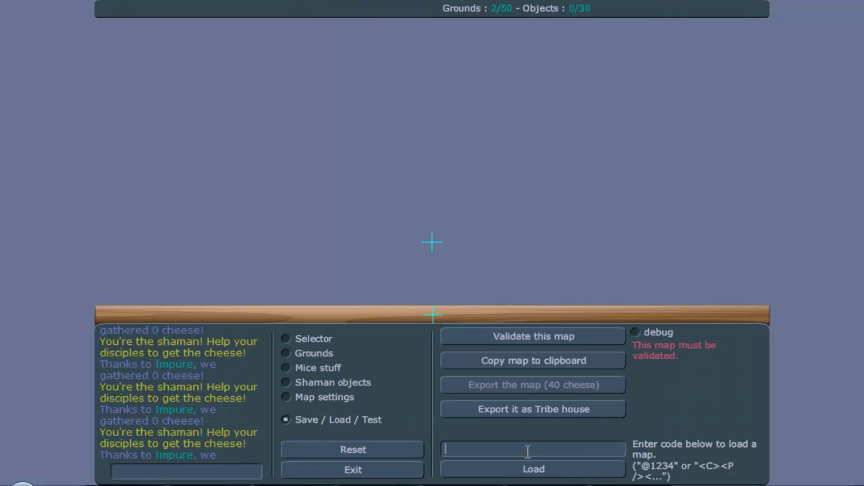
{"action": "left_click", "coordinate": [531, 339]}
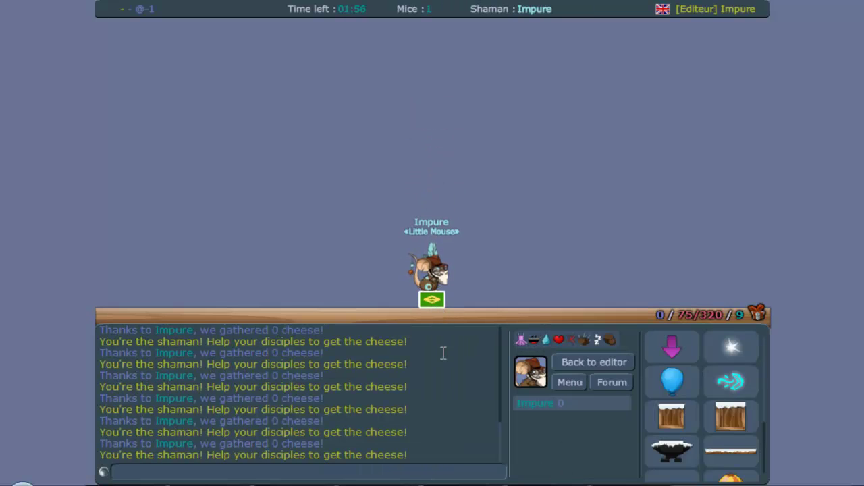
Step: In the XML document, set the fifth FFDD59 line's thickness to 4 and its P2 coordinates to 395,300
{"action": "left_click", "coordinate": [250, 481]}
{"action": "left_click", "coordinate": [365, 298]}
{"action": "scroll", "coordinate": [365, 298], "scroll_direction": "down", "scroll_amount": 8}
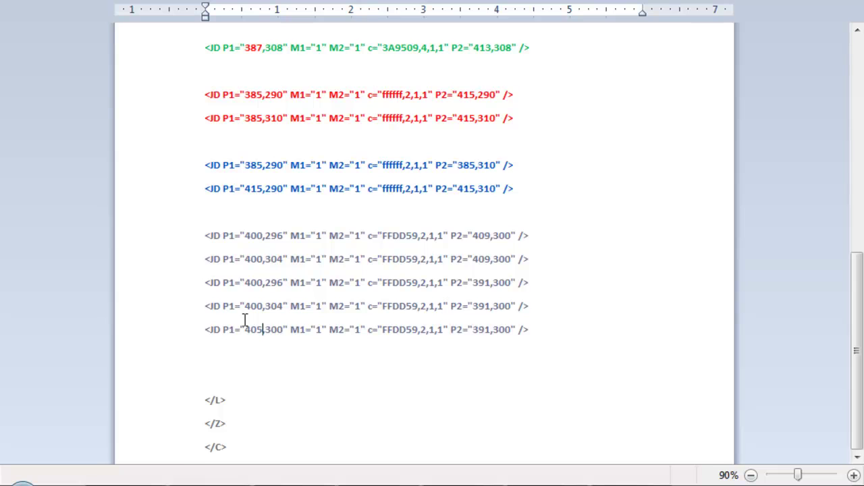
{"action": "key", "text": "BackSpace"}
{"action": "type", "text": "5"}
Step: Copy the XML with the thickened fifth line, reload it in the Transformice map editor and test the map
{"action": "left_click_drag", "start_coordinate": [233, 445], "coordinate": [180, 102]}
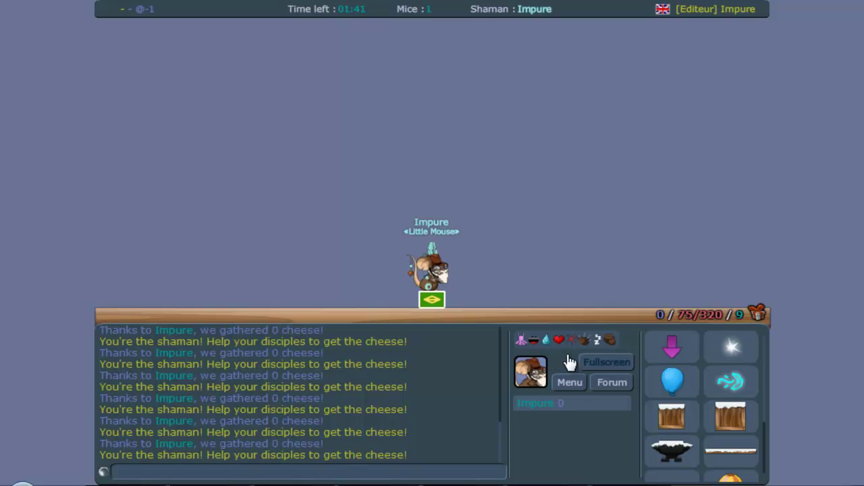
{"action": "left_click", "coordinate": [569, 359]}
{"action": "key", "text": "ctrl+v"}
{"action": "left_click", "coordinate": [533, 468]}
{"action": "left_click", "coordinate": [355, 420]}
{"action": "left_click", "coordinate": [582, 336]}
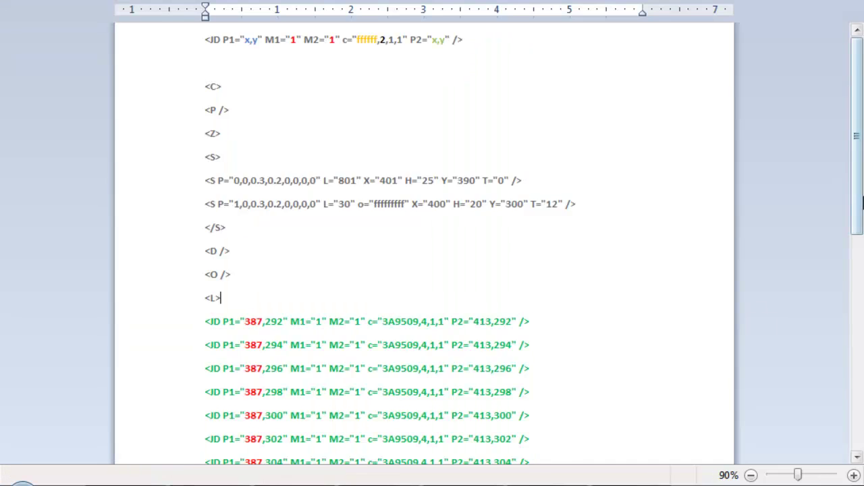
Step: Duplicate the FFDD59 line from 400,304 to 391,300 as a sixth line below the fifth in the XML document
{"action": "left_click_drag", "start_coordinate": [862, 203], "coordinate": [861, 418]}
{"action": "left_click_drag", "start_coordinate": [538, 302], "coordinate": [195, 309]}
{"action": "left_click", "coordinate": [500, 348]}
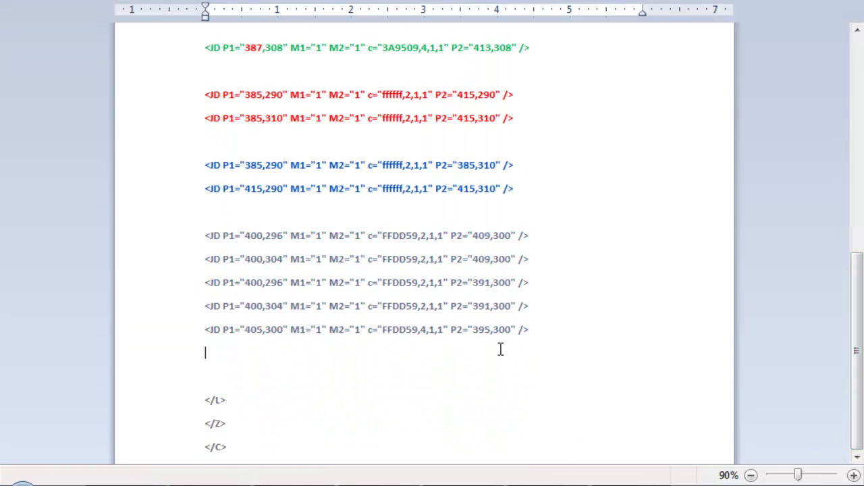
{"action": "type", "text": "<JD P1=\"400,304\" M1=\"1\" M2=\"1\" c=\"FFDD59,2,1,1\" P2=\"391,300\" />"}
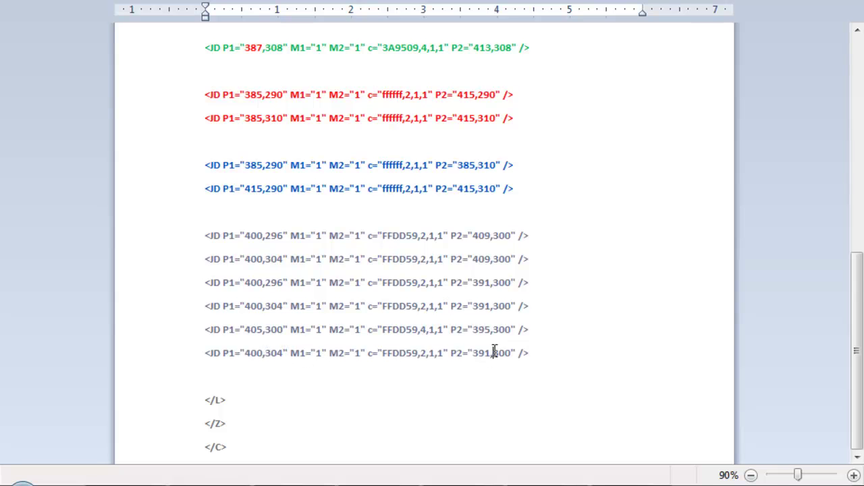
Step: Set the sixth FFDD59 line's P2 coordinates to 400,295
{"action": "left_click_drag", "start_coordinate": [491, 352], "coordinate": [472, 353]}
{"action": "type", "text": "400"}
{"action": "key", "text": "BackSpace"}
{"action": "key", "text": "BackSpace"}
{"action": "key", "text": "BackSpace"}
{"action": "type", "text": "295"}
Step: Copy the XML with the sixth FFDD59 line, leave the running test and load the code in the Transformice map editor
{"action": "left_click_drag", "start_coordinate": [241, 456], "coordinate": [177, 91]}
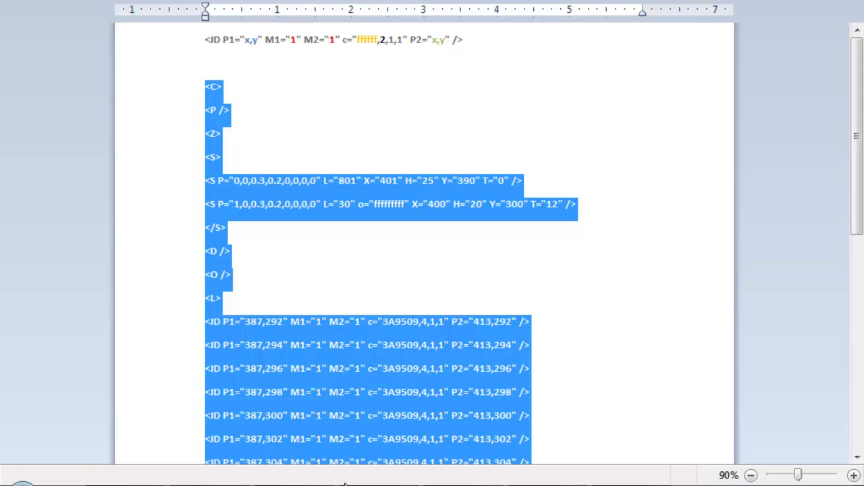
{"action": "left_click", "coordinate": [351, 472]}
{"action": "left_click", "coordinate": [582, 367]}
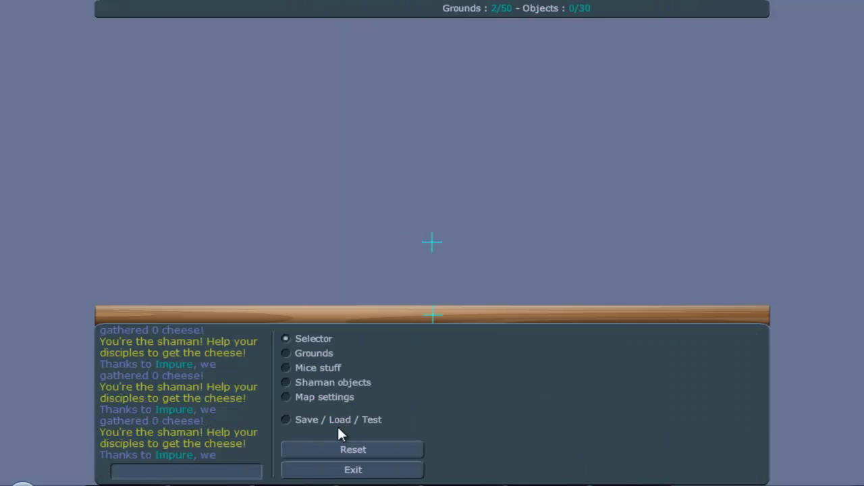
{"action": "left_click", "coordinate": [337, 422]}
{"action": "left_click", "coordinate": [559, 444]}
{"action": "key", "text": "ctrl+v"}
{"action": "left_click", "coordinate": [534, 468]}
Step: Test the reloaded map by moving and jumping the mouse character around the flag rectangle to inspect the filled diamond
{"action": "left_click", "coordinate": [337, 420]}
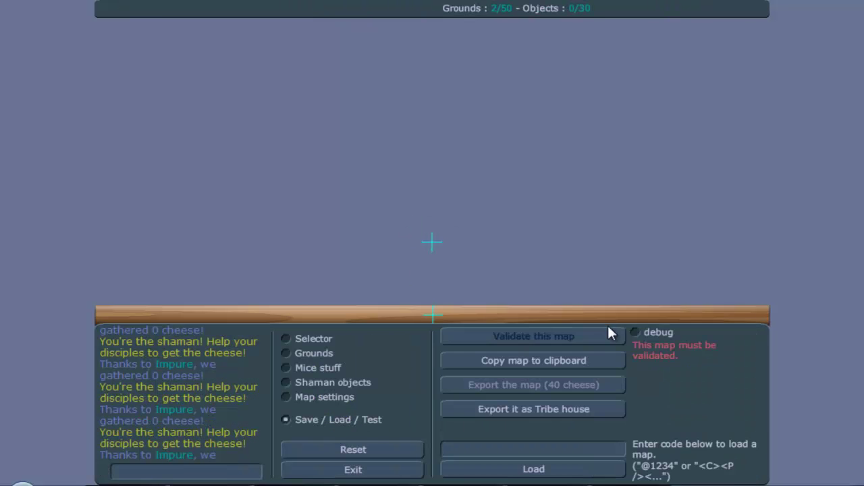
{"action": "left_click", "coordinate": [607, 333]}
{"action": "key", "text": "Right"}
{"action": "key", "text": "Up"}
{"action": "key", "text": "Right"}
{"action": "key", "text": "Left"}
{"action": "key", "text": "Up"}
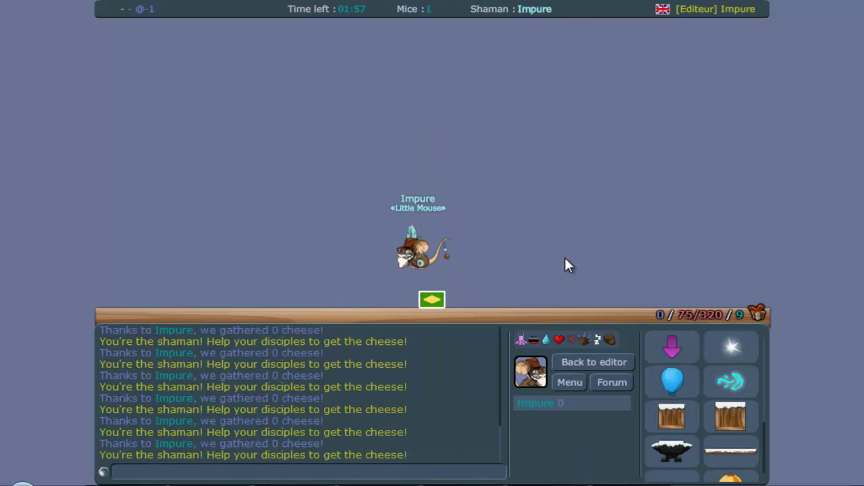
{"action": "key", "text": "Right"}
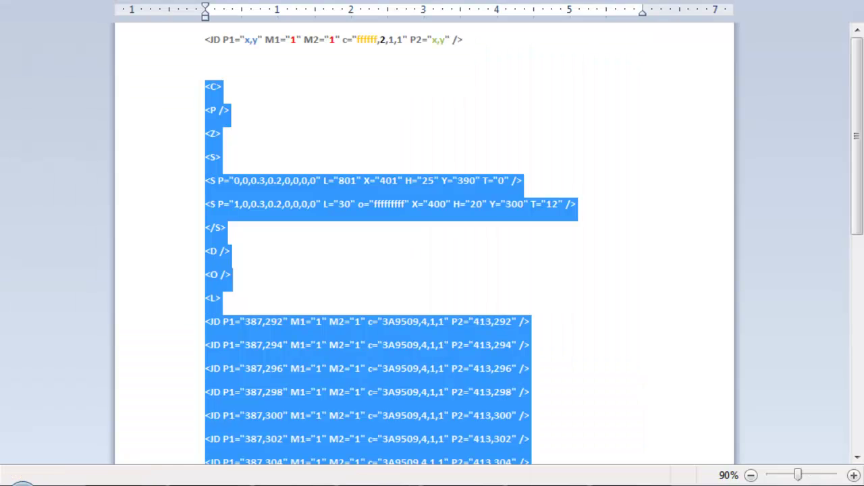
Step: Copy the last FFDD59 line in the XML document and paste it below, separated by a blank line
{"action": "left_click", "coordinate": [221, 298]}
{"action": "scroll", "coordinate": [843, 332], "scroll_direction": "down", "scroll_amount": 7}
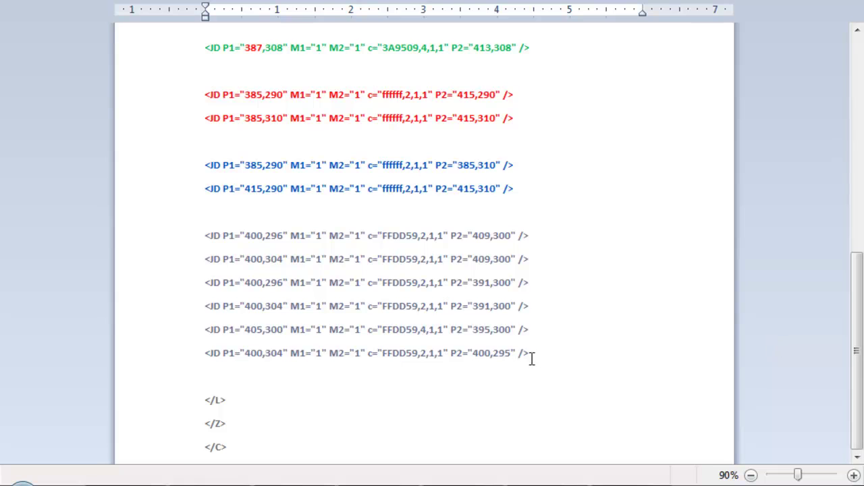
{"action": "left_click_drag", "start_coordinate": [529, 354], "coordinate": [194, 355]}
{"action": "key", "text": "ctrl+c"}
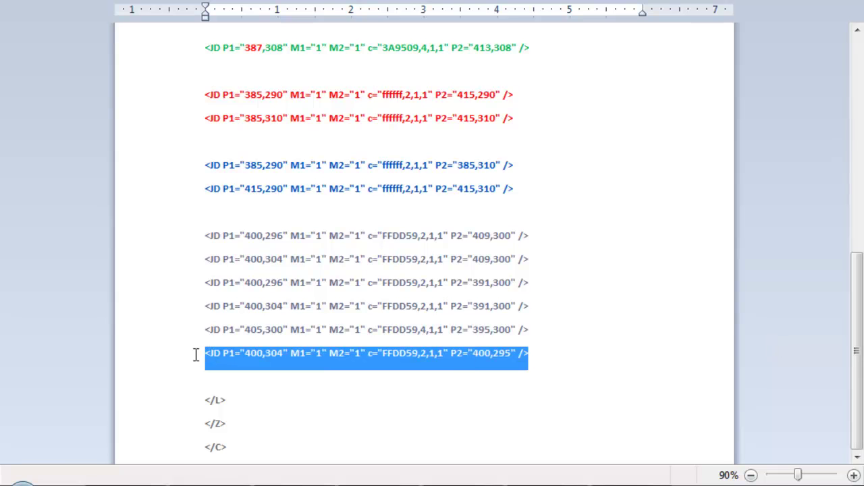
{"action": "left_click", "coordinate": [533, 355]}
{"action": "key", "text": "Return"}
{"action": "key", "text": "Return"}
{"action": "key", "text": "ctrl+v"}
Step: Color the text of the newly pasted, separated JD line blue
{"action": "left_click_drag", "start_coordinate": [542, 415], "coordinate": [207, 405]}
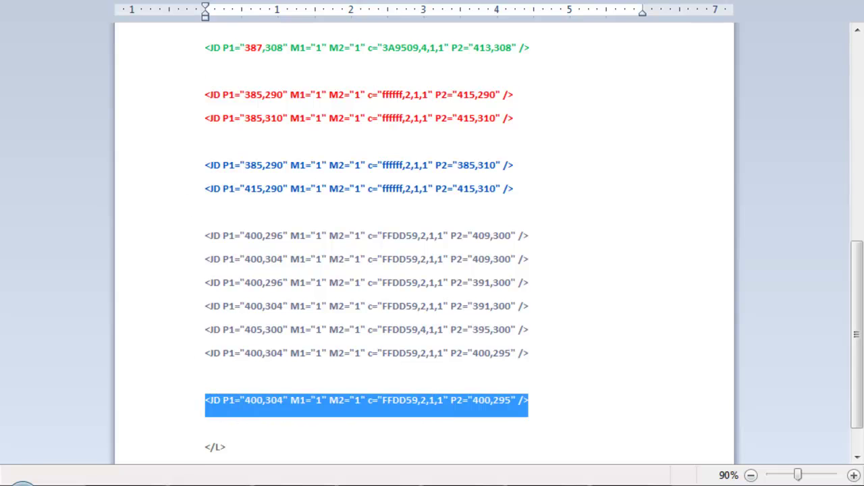
{"action": "left_click", "coordinate": [267, 2]}
{"action": "left_click", "coordinate": [308, 68]}
{"action": "left_click", "coordinate": [387, 306]}
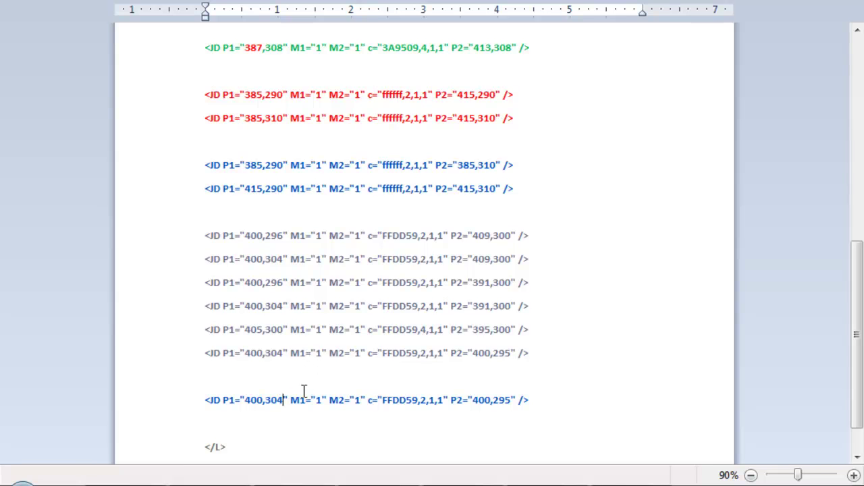
Step: Set the blue FFDD59 line's P1 coordinates to 400,300 and its P2 coordinates to 400,301
{"action": "key", "text": "BackSpace"}
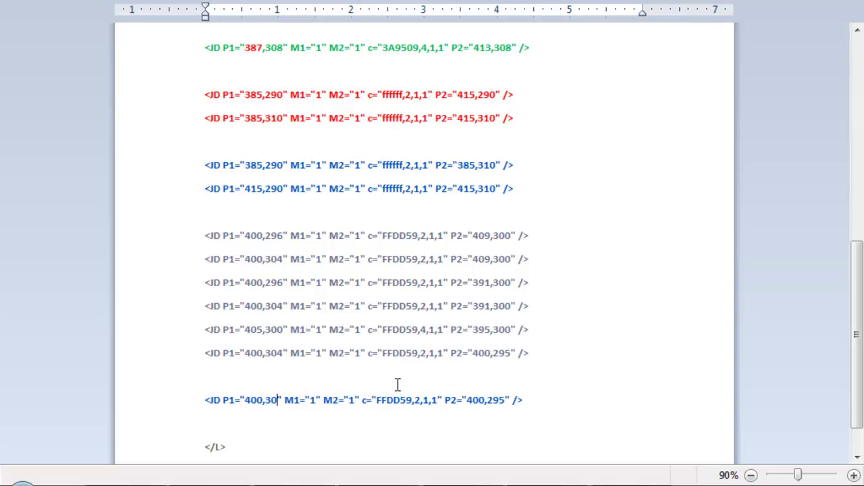
{"action": "type", "text": "0,301"}
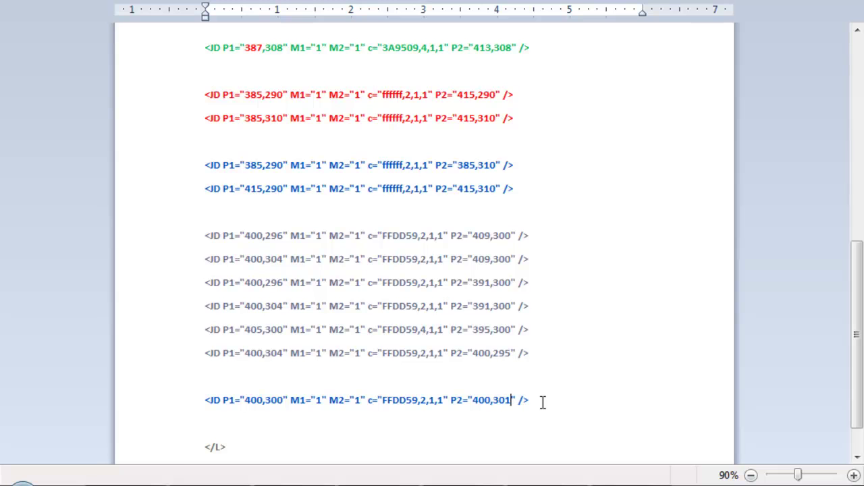
{"action": "scroll", "coordinate": [271, 434], "scroll_direction": "down", "scroll_amount": 1}
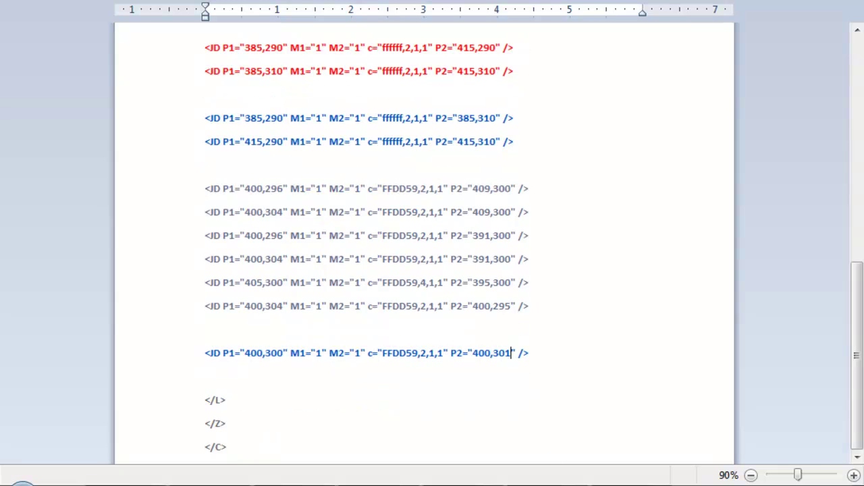
Step: Convert the blue of the flag circle in Paint, RGB 23, 66, 147, to hex in the web color picker and copy the code
{"action": "key", "text": "alt+Tab"}
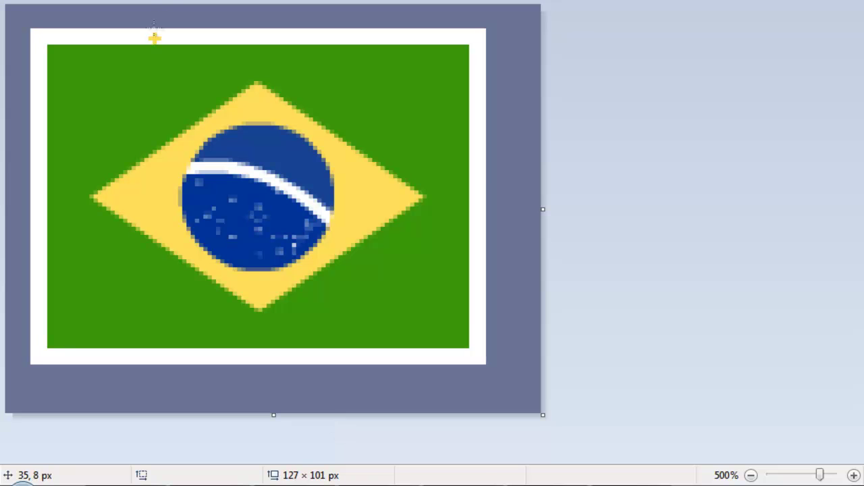
{"action": "left_click", "coordinate": [780, 2]}
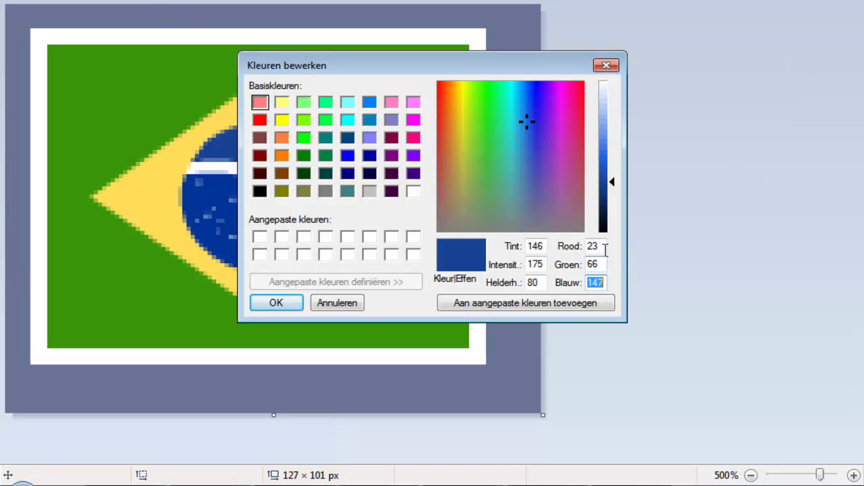
{"action": "key", "text": "alt+Tab"}
{"action": "double_click", "coordinate": [603, 143]}
{"action": "type", "text": "2"}
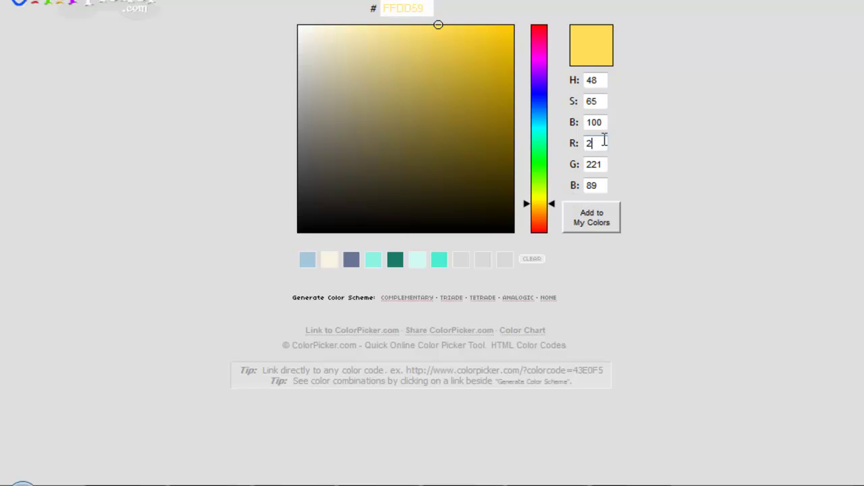
{"action": "key", "text": "Tab"}
{"action": "type", "text": "66"}
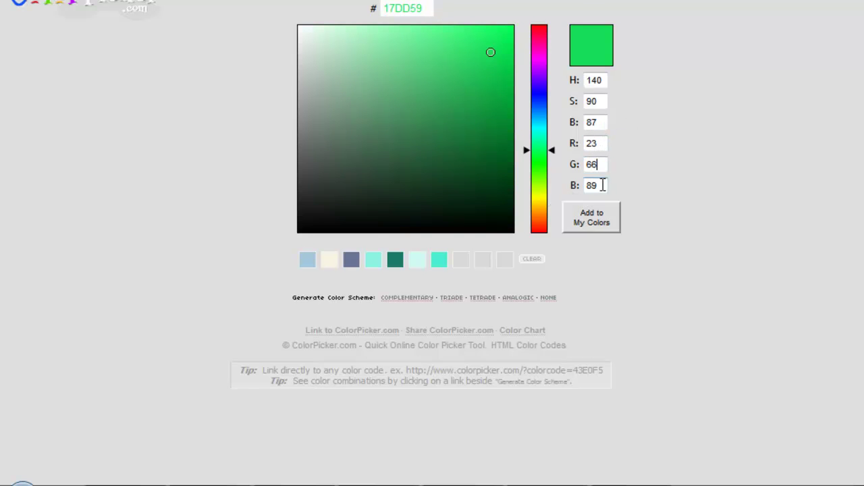
{"action": "key", "text": "Tab"}
{"action": "type", "text": "147"}
{"action": "key", "text": "Tab"}
{"action": "left_click", "coordinate": [429, 12]}
{"action": "key", "text": "ctrl+c"}
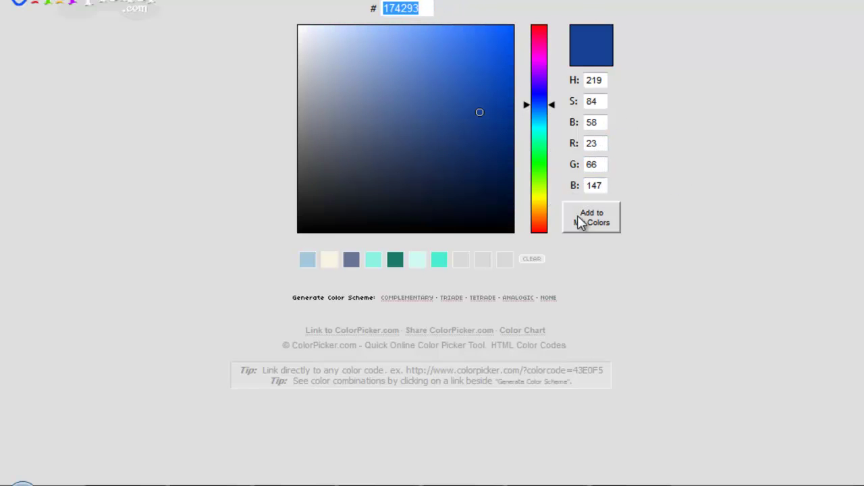
Step: In the XML document, set the color of the line from 400,300 to 400,301 to 174293 and its thickness to 6
{"action": "key", "text": "alt+Tab"}
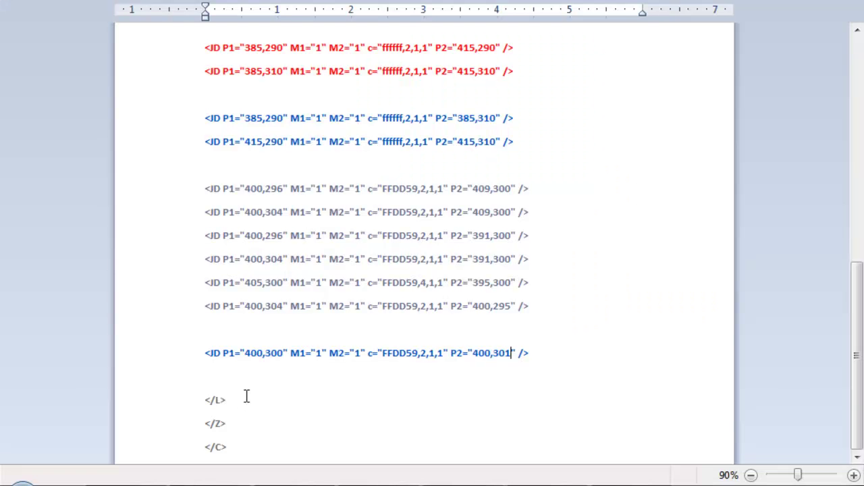
{"action": "double_click", "coordinate": [398, 353]}
{"action": "key", "text": "ctrl+v"}
{"action": "key", "text": "Delete"}
{"action": "key", "text": "Delete"}
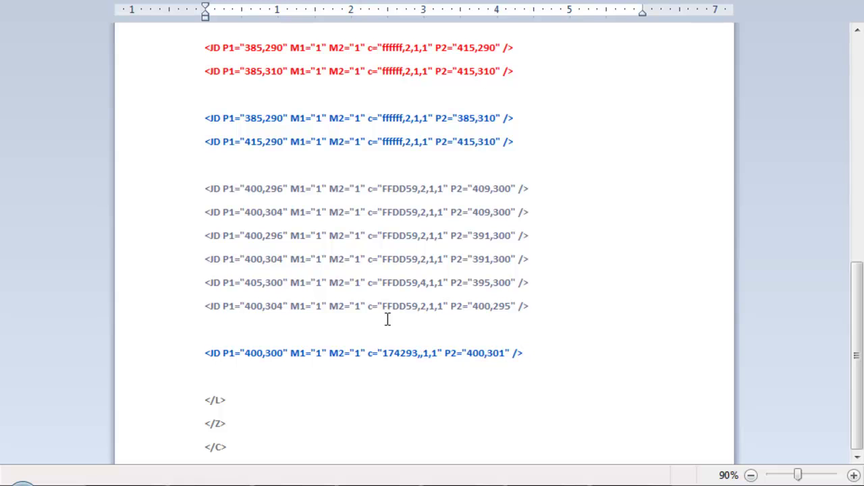
{"action": "type", "text": "6"}
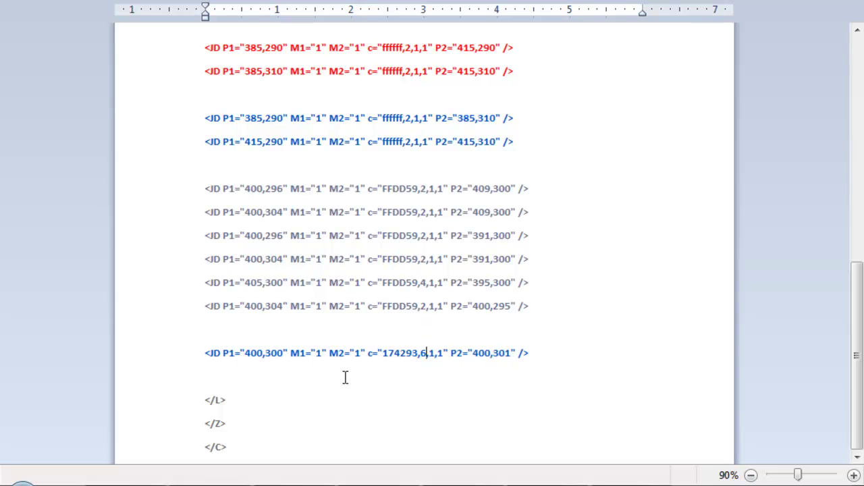
Step: Copy the XML including the 174293 circle line, leave the running test and load the code in the Transformice map editor
{"action": "left_click_drag", "start_coordinate": [237, 447], "coordinate": [150, 105]}
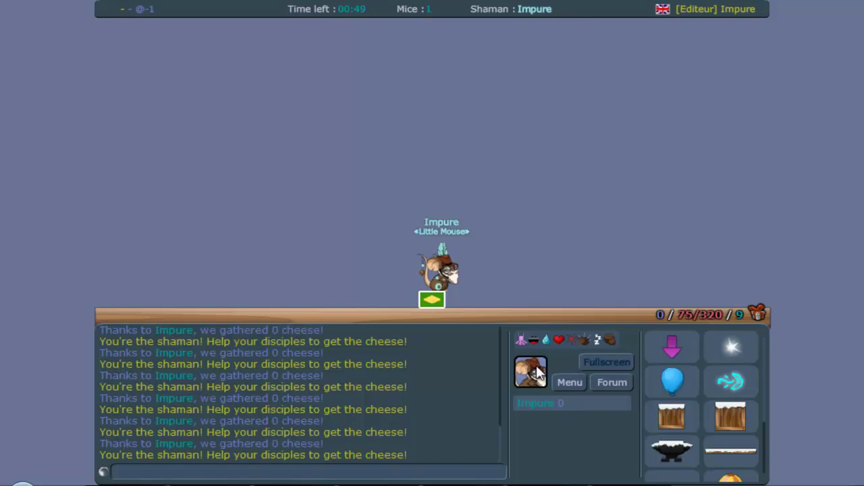
{"action": "left_click", "coordinate": [594, 361]}
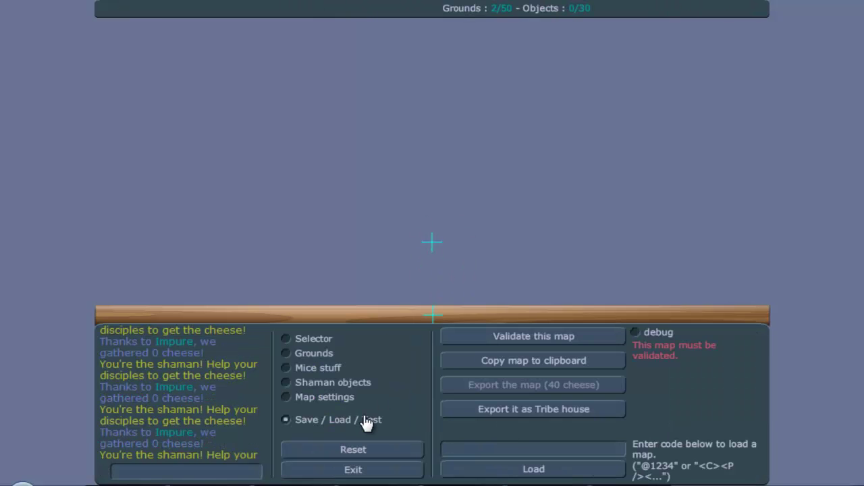
{"action": "left_click", "coordinate": [521, 449]}
{"action": "key", "text": "ctrl+v"}
{"action": "left_click", "coordinate": [517, 469]}
Step: Test the map with the blue circle and compare it with the flag image in Paint
{"action": "left_click", "coordinate": [301, 421]}
{"action": "left_click", "coordinate": [501, 336]}
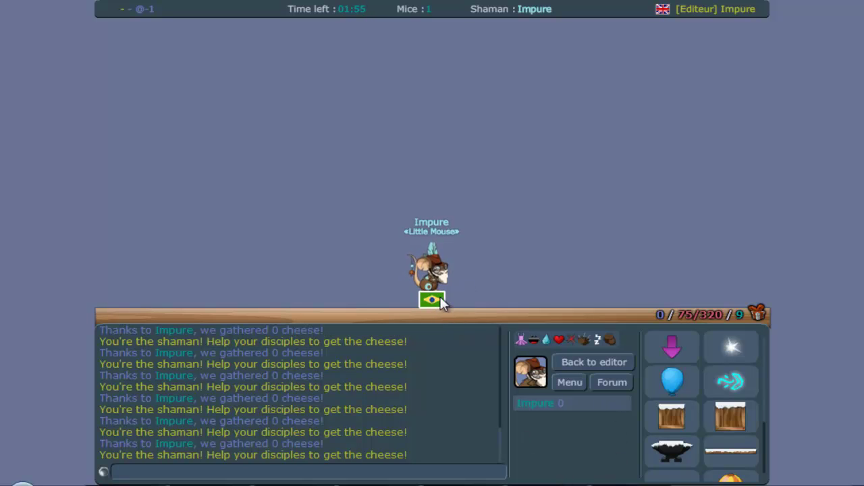
{"action": "left_click", "coordinate": [378, 466]}
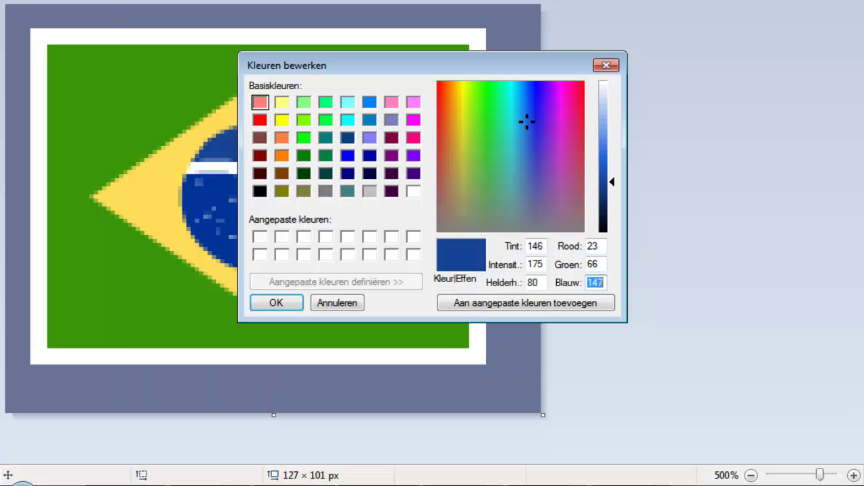
{"action": "key", "text": "alt+Tab"}
Step: In the XML document, set the start point of the 174293 circle line to 400,299 and its thickness to 8
{"action": "left_click", "coordinate": [604, 286]}
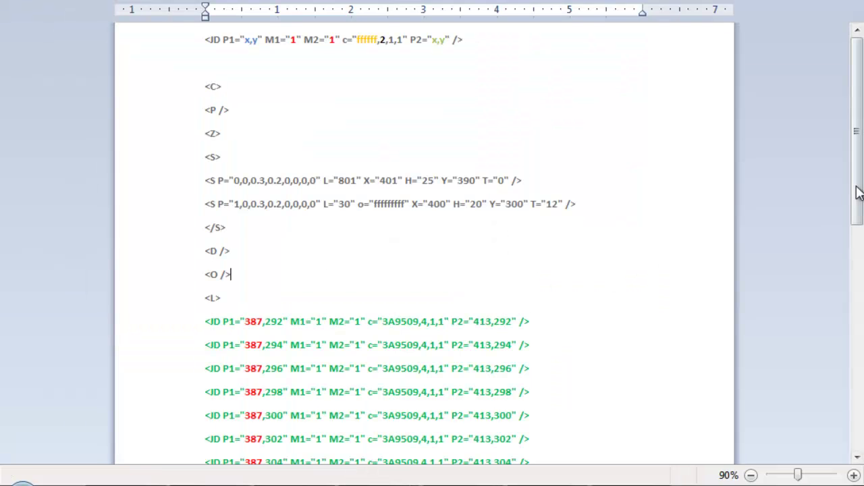
{"action": "left_click_drag", "start_coordinate": [857, 193], "coordinate": [835, 449]}
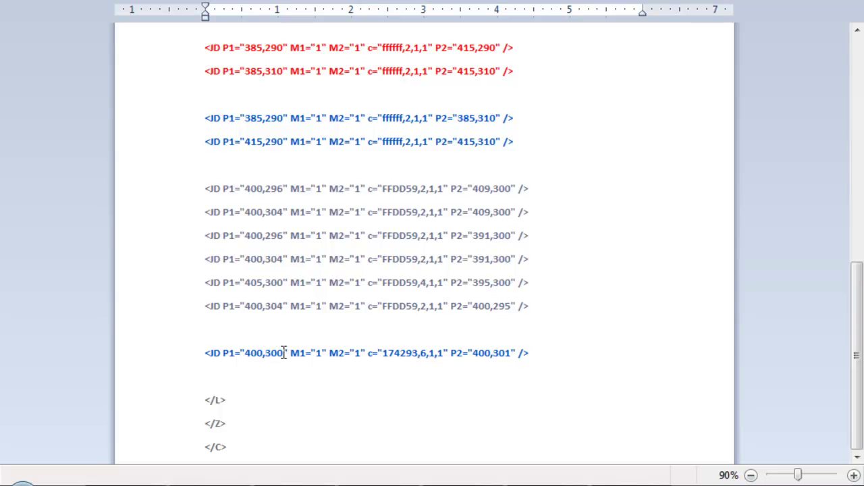
{"action": "key", "text": "BackSpace"}
{"action": "key", "text": "BackSpace"}
{"action": "key", "text": "BackSpace"}
{"action": "type", "text": "291"}
{"action": "key", "text": "BackSpace"}
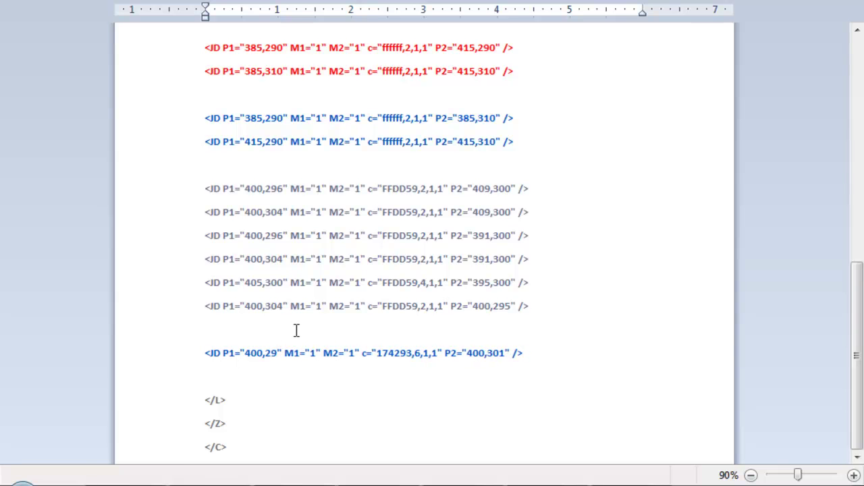
{"action": "type", "text": "9"}
{"action": "key", "text": "BackSpace"}
{"action": "type", "text": "8"}
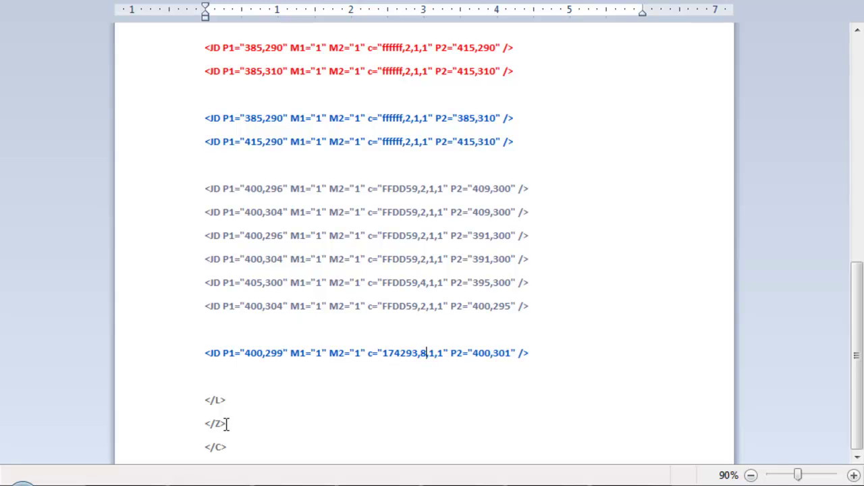
Step: Copy the full XML with circle thickness 8, load it in the Transformice map editor and test the map
{"action": "left_click_drag", "start_coordinate": [241, 446], "coordinate": [189, 87]}
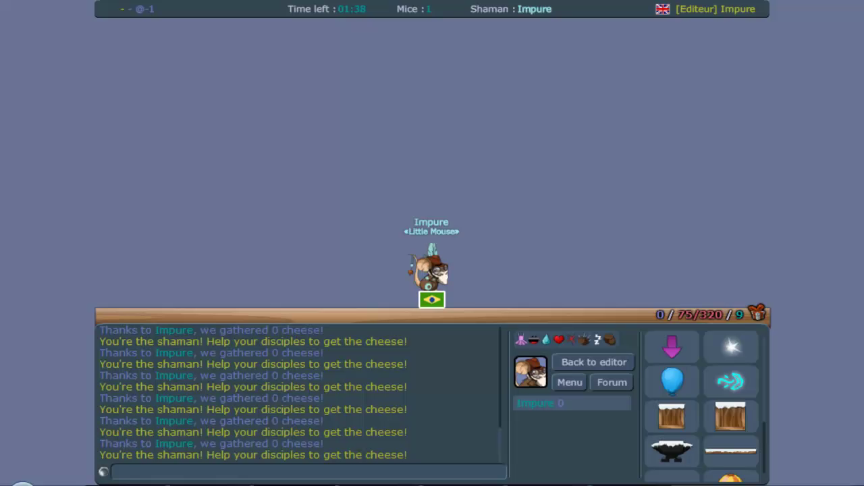
{"action": "left_click", "coordinate": [571, 364]}
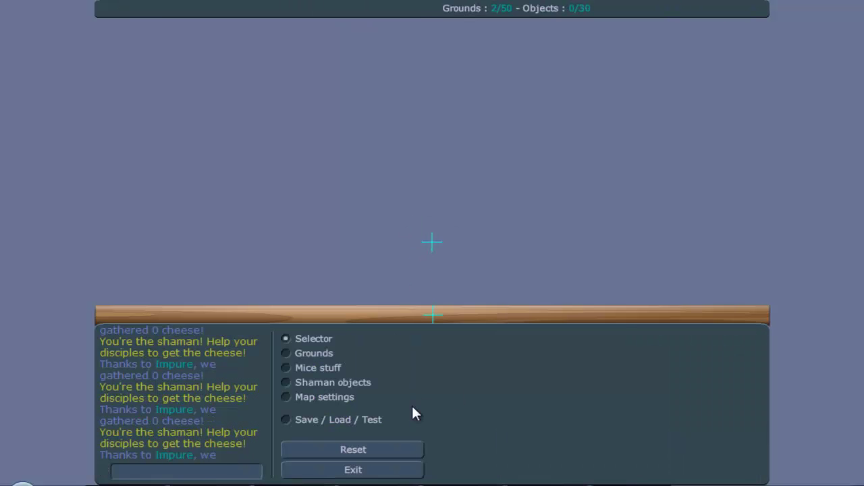
{"action": "left_click", "coordinate": [509, 470]}
{"action": "left_click", "coordinate": [323, 422]}
{"action": "left_click", "coordinate": [514, 338]}
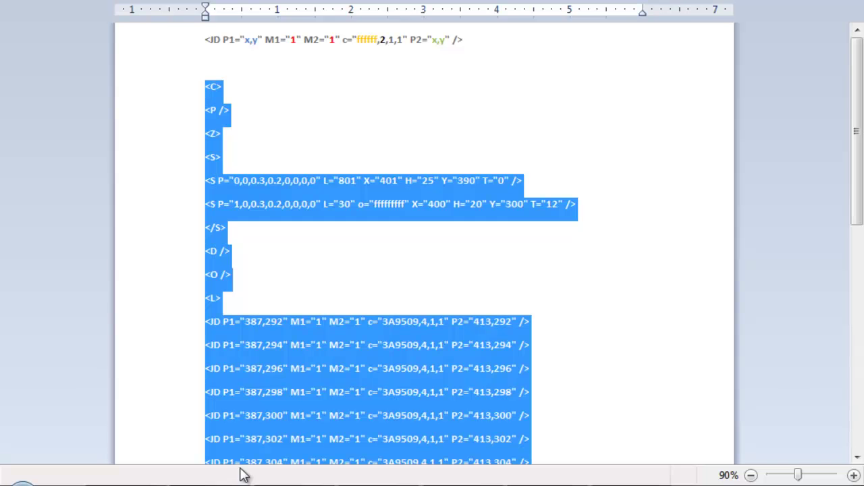
Step: In the XML document, set the thickness of the 174293 circle line to 7
{"action": "left_click", "coordinate": [415, 369]}
{"action": "left_click_drag", "start_coordinate": [855, 182], "coordinate": [841, 409]}
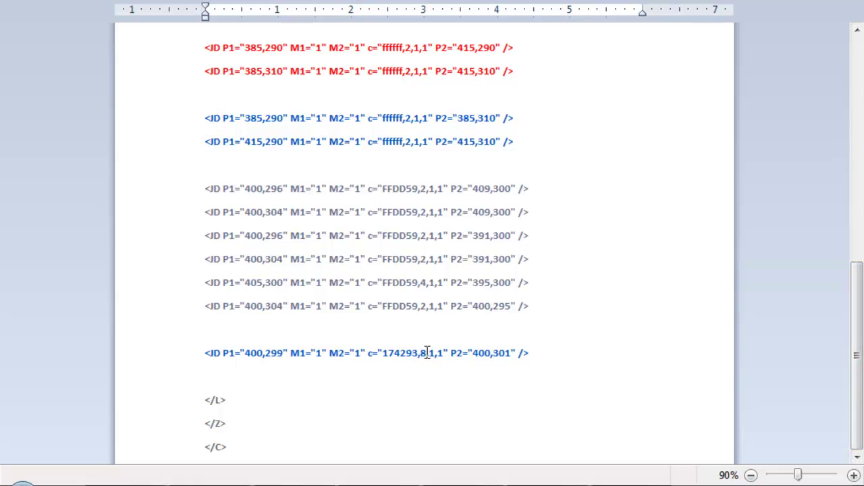
{"action": "key", "text": "BackSpace"}
{"action": "type", "text": "7"}
Step: Copy the full XML with circle thickness 7, load it in the Transformice map editor and test the map
{"action": "left_click_drag", "start_coordinate": [261, 450], "coordinate": [211, 87]}
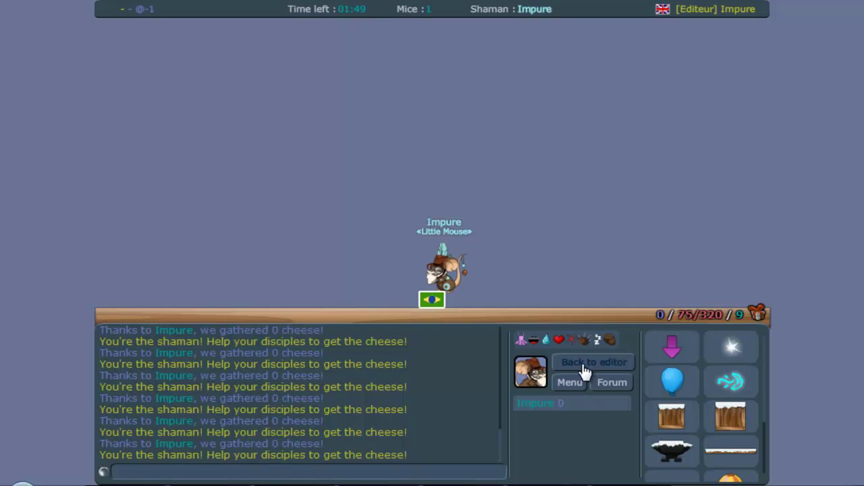
{"action": "left_click", "coordinate": [585, 365]}
{"action": "left_click", "coordinate": [527, 469]}
{"action": "left_click", "coordinate": [345, 425]}
{"action": "left_click", "coordinate": [525, 336]}
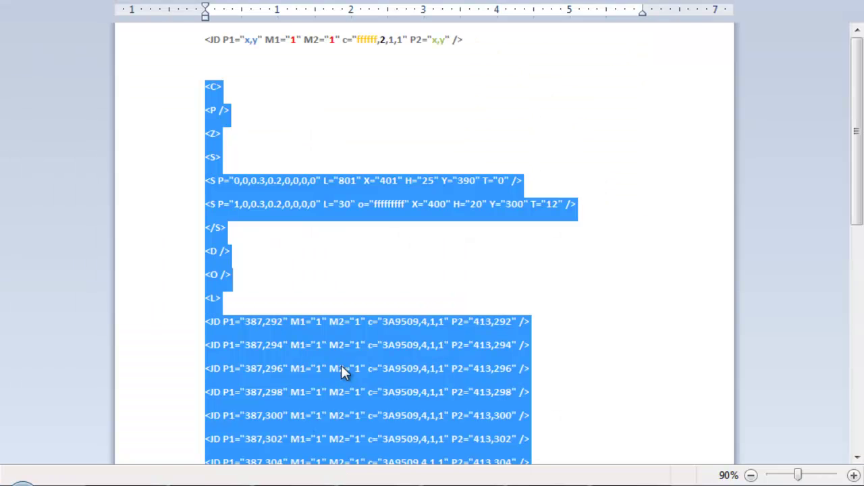
Step: In the XML document, set the thickness of the 174293 circle line to 6 and copy the full code
{"action": "left_click", "coordinate": [341, 365]}
{"action": "scroll", "coordinate": [378, 436], "scroll_direction": "down", "scroll_amount": 15}
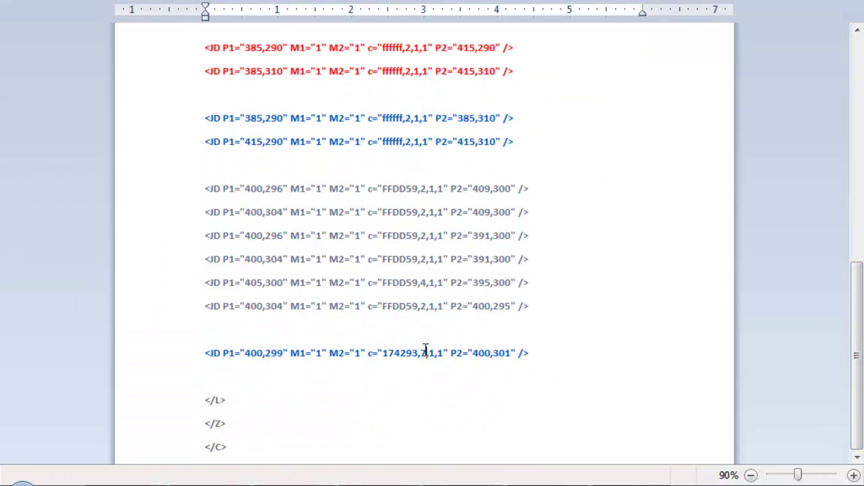
{"action": "left_click_drag", "start_coordinate": [252, 442], "coordinate": [176, 106]}
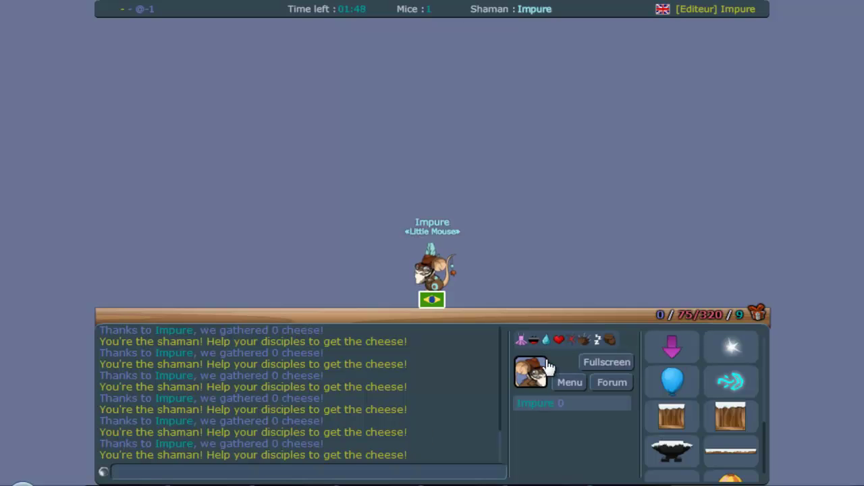
Step: Leave the running Transformice test, load the copied XML with circle thickness 6 and test the map
{"action": "left_click", "coordinate": [550, 365]}
{"action": "left_click", "coordinate": [308, 422]}
{"action": "left_click", "coordinate": [531, 446]}
{"action": "key", "text": "ctrl+v"}
{"action": "left_click", "coordinate": [472, 469]}
{"action": "left_click", "coordinate": [308, 420]}
{"action": "left_click", "coordinate": [532, 337]}
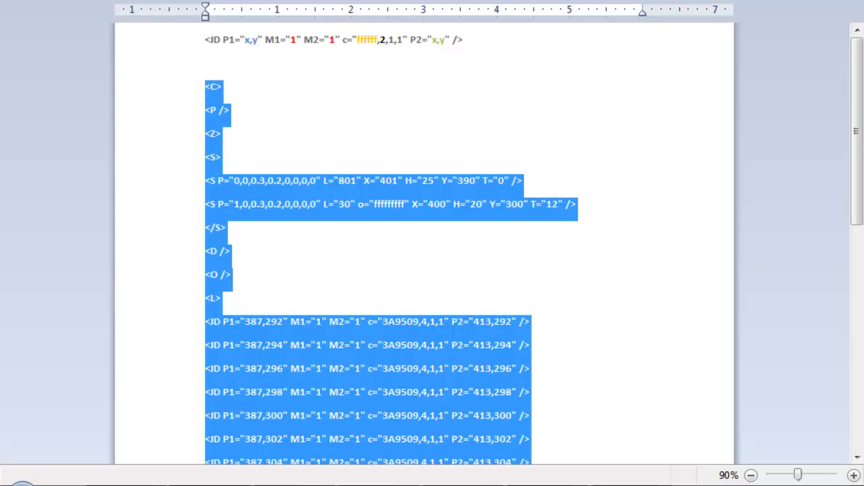
Step: In the XML document, duplicate the 174293 circle line directly below the original
{"action": "left_click", "coordinate": [228, 225]}
{"action": "left_click_drag", "start_coordinate": [853, 214], "coordinate": [854, 438]}
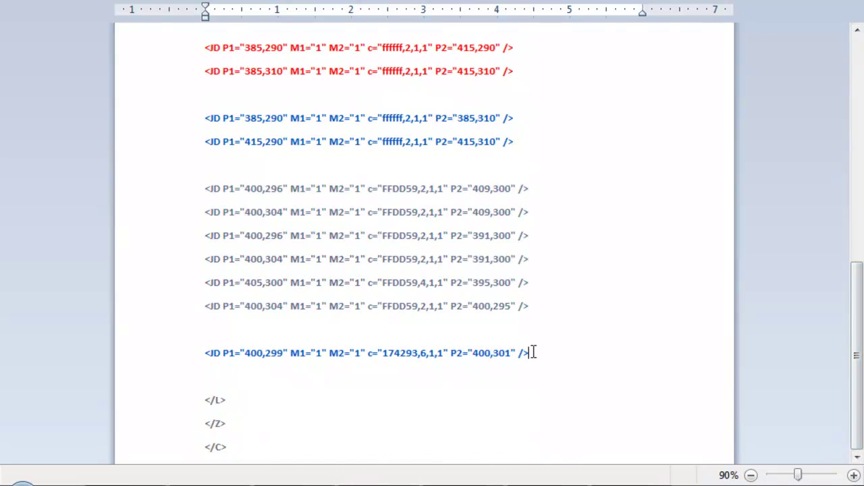
{"action": "left_click_drag", "start_coordinate": [533, 352], "coordinate": [156, 355]}
{"action": "key", "text": "ctrl+c"}
{"action": "left_click", "coordinate": [326, 373]}
{"action": "key", "text": "ctrl+v"}
{"action": "key", "text": "Return"}
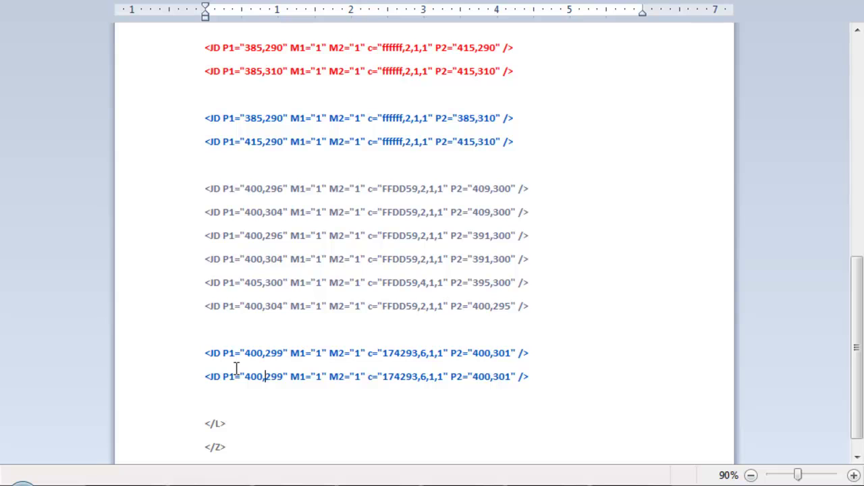
Step: Change the duplicated circle line to run from 401,300 to 399,300
{"action": "key", "text": "BackSpace"}
{"action": "key", "text": "BackSpace"}
{"action": "key", "text": "BackSpace"}
{"action": "type", "text": "300"}
{"action": "double_click", "coordinate": [480, 378]}
{"action": "type", "text": "399"}
{"action": "scroll", "coordinate": [462, 402], "scroll_direction": "down", "scroll_amount": 1}
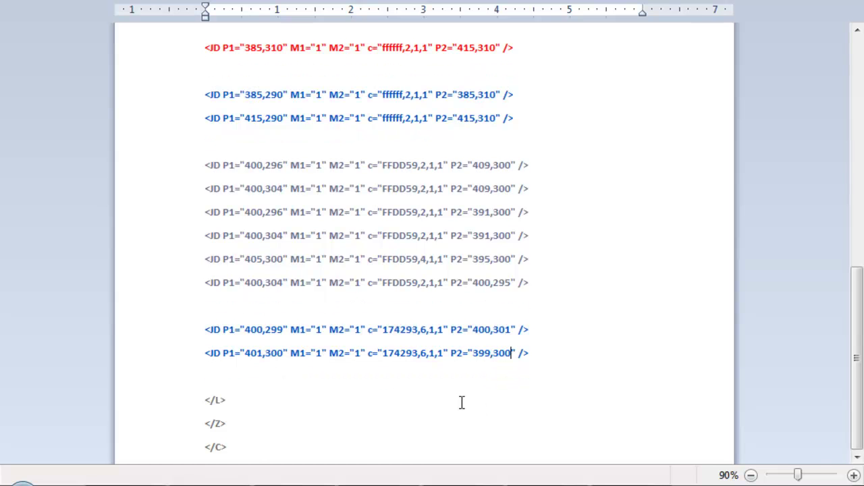
Step: Copy the full XML with both circle lines, load it in the Transformice map editor and test the map
{"action": "left_click_drag", "start_coordinate": [254, 457], "coordinate": [243, 122]}
{"action": "left_click", "coordinate": [350, 480]}
{"action": "left_click", "coordinate": [602, 364]}
{"action": "left_click", "coordinate": [362, 413]}
{"action": "left_click", "coordinate": [482, 444]}
{"action": "key", "text": "ctrl+v"}
{"action": "left_click", "coordinate": [513, 469]}
{"action": "left_click", "coordinate": [361, 421]}
{"action": "left_click", "coordinate": [513, 336]}
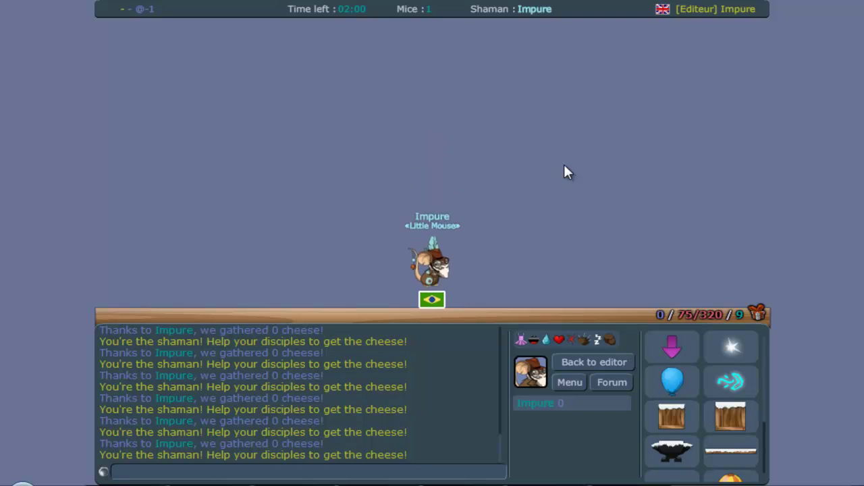
Step: Move and jump with the mouse character to inspect the flag's blue circle, and return to the map editor
{"action": "key", "text": "Right"}
{"action": "key", "text": "Left"}
{"action": "key", "text": "Up"}
{"action": "key", "text": "Up"}
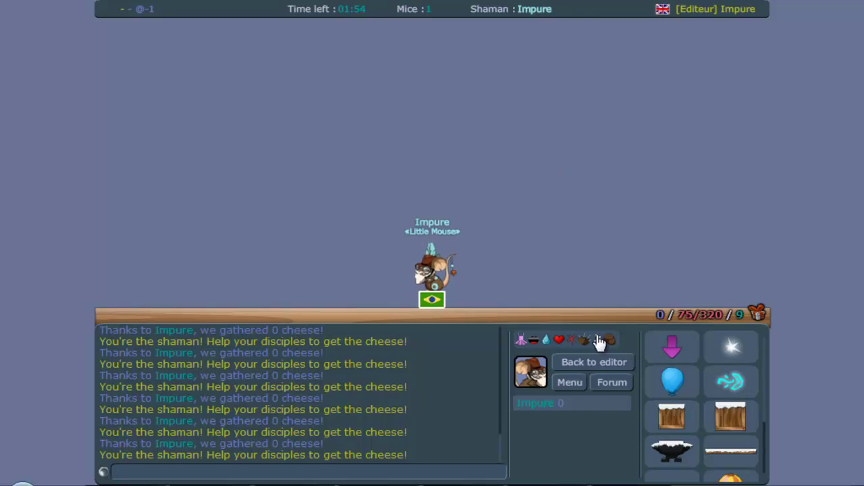
{"action": "left_click", "coordinate": [590, 368]}
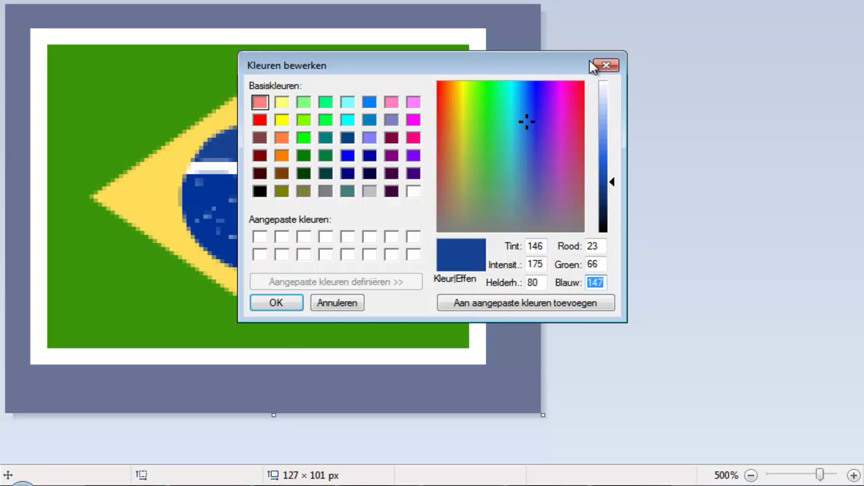
Step: Close the color dialog in Paint to examine the flag's white band, and switch back to the XML document
{"action": "left_click", "coordinate": [604, 65]}
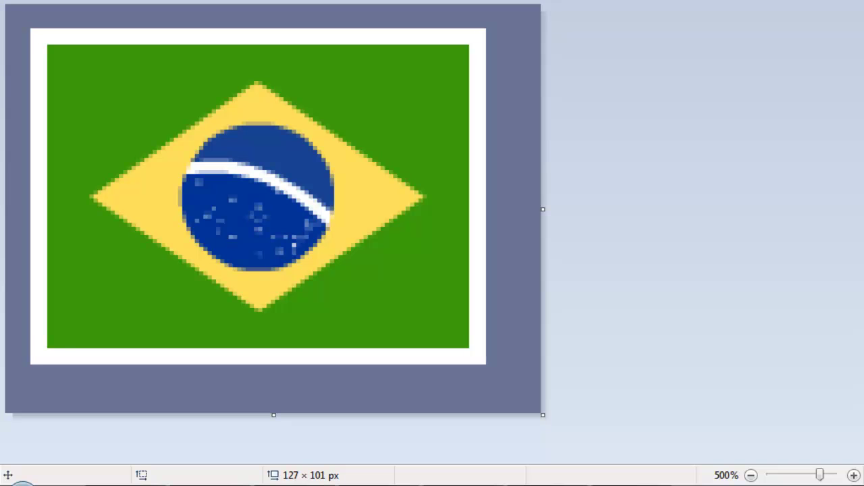
{"action": "key", "text": "alt+Tab"}
{"action": "left_click", "coordinate": [783, 123]}
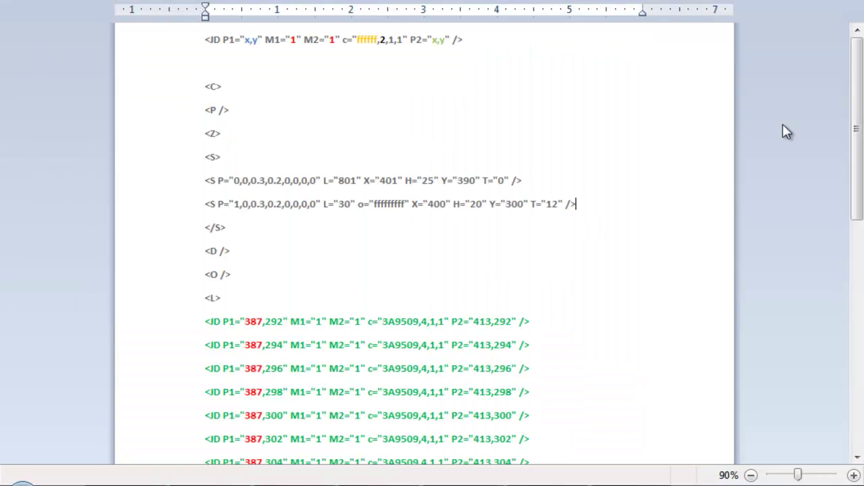
Step: Copy the white line from 385,290 to 415,290 into a separate block below the two blue circle lines
{"action": "scroll", "coordinate": [432, 243], "scroll_direction": "down", "scroll_amount": 6}
{"action": "scroll", "coordinate": [432, 243], "scroll_direction": "up", "scroll_amount": 3}
{"action": "scroll", "coordinate": [308, 303], "scroll_direction": "down", "scroll_amount": 1}
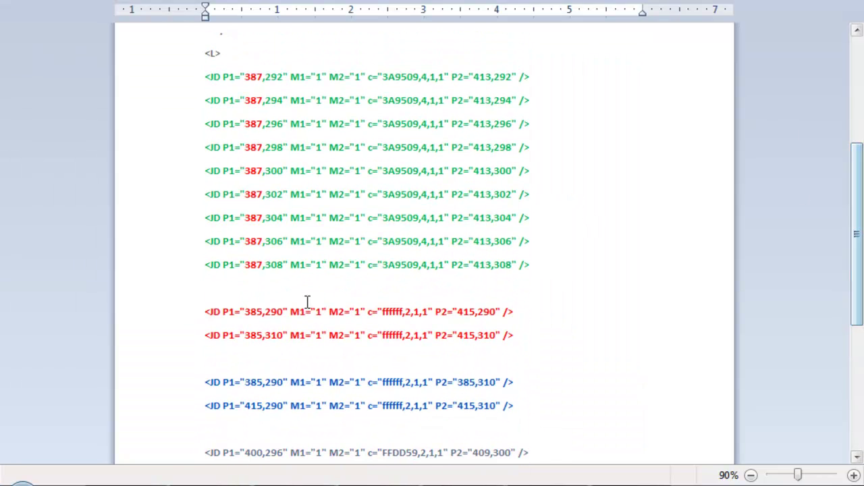
{"action": "left_click_drag", "start_coordinate": [525, 311], "coordinate": [199, 316]}
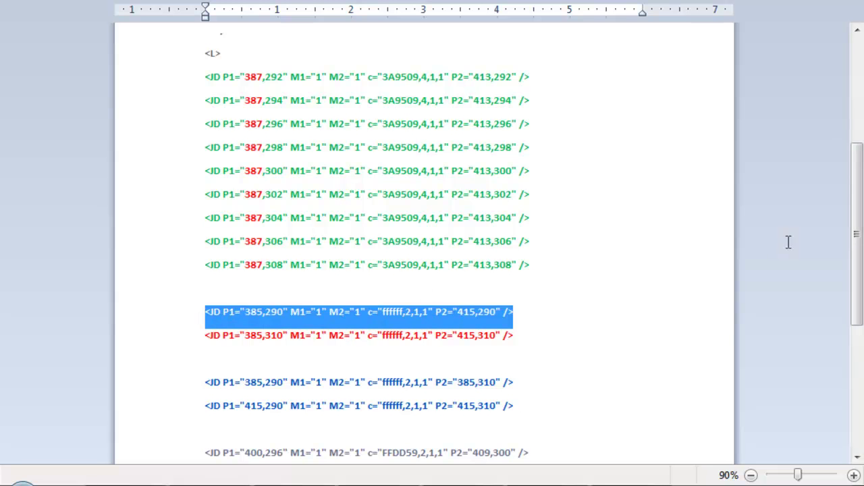
{"action": "scroll", "coordinate": [788, 241], "scroll_direction": "down", "scroll_amount": 4}
{"action": "left_click", "coordinate": [565, 353]}
{"action": "key", "text": "Return"}
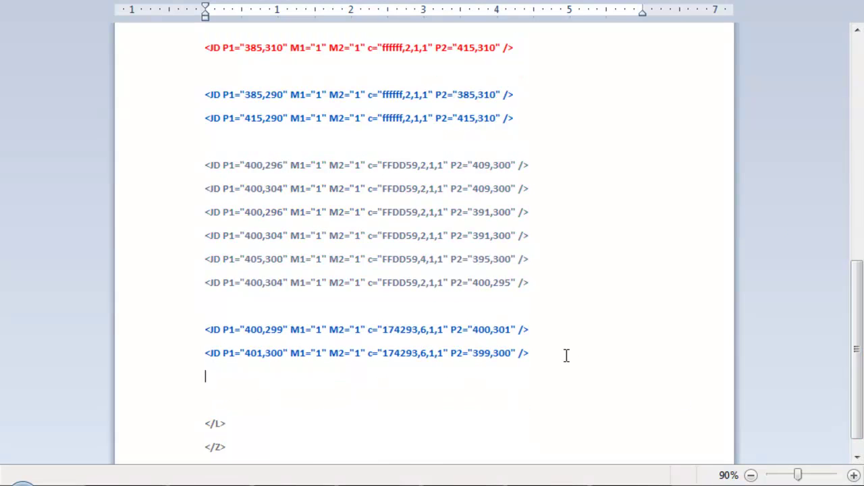
{"action": "key", "text": "Return"}
{"action": "key", "text": "ctrl+v"}
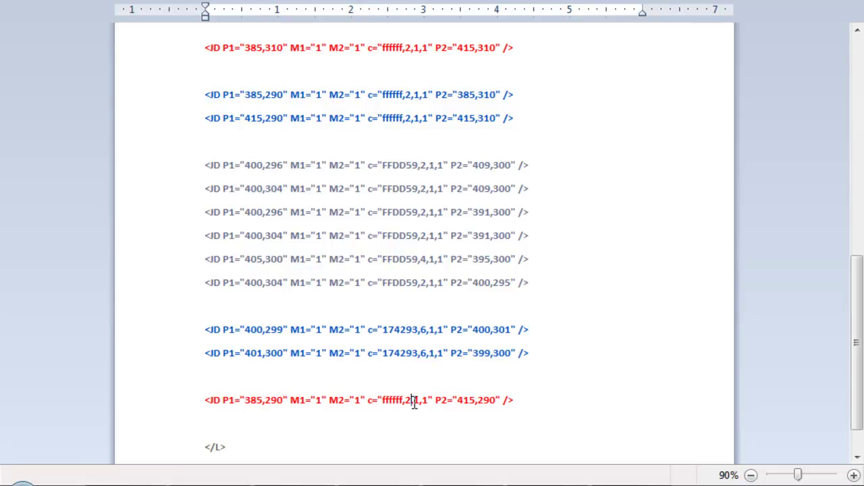
Step: Set the pasted white line's thickness to 1.5 and its start X to 394, using the Paint flag as reference
{"action": "type", "text": ",5"}
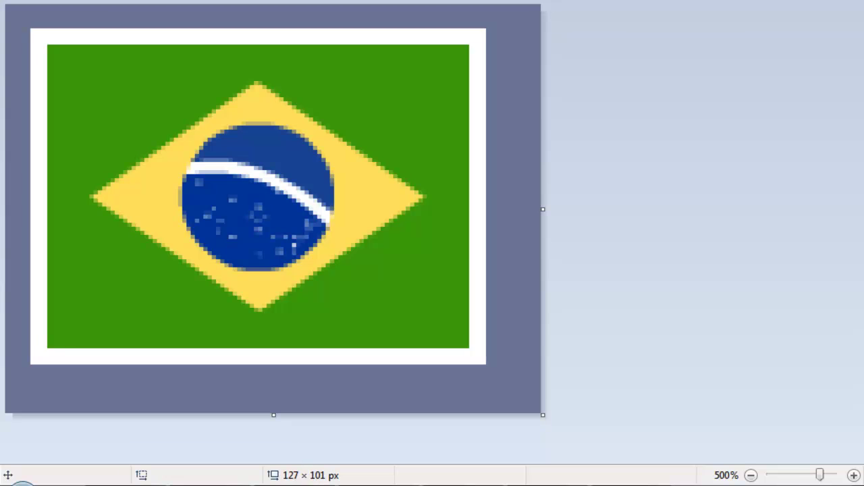
{"action": "key", "text": "alt+Tab"}
{"action": "scroll", "coordinate": [451, 364], "scroll_direction": "down", "scroll_amount": 1}
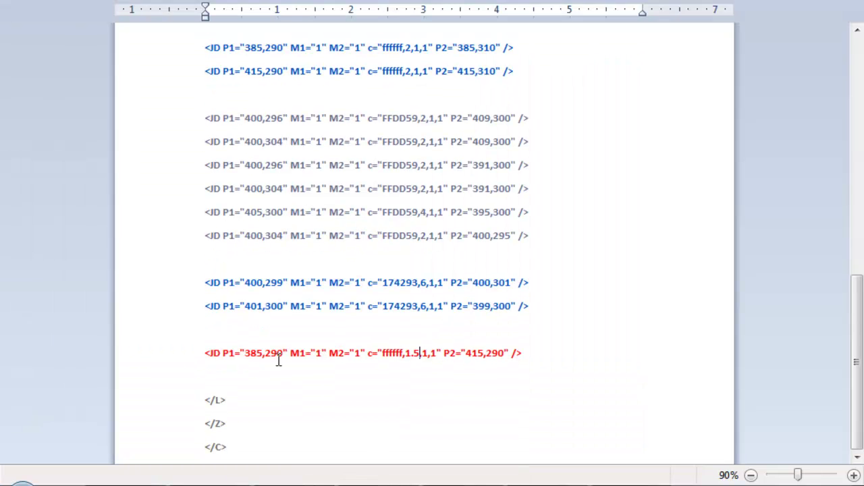
{"action": "key", "text": "BackSpace"}
{"action": "key", "text": "BackSpace"}
{"action": "type", "text": "94"}
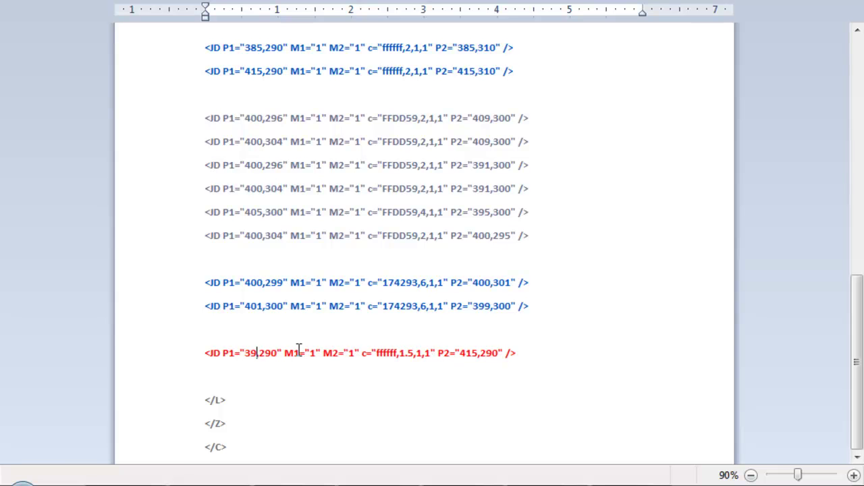
Step: Check the white band in the Paint flag image and set the pasted white line's start Y to 297
{"action": "double_click", "coordinate": [273, 353]}
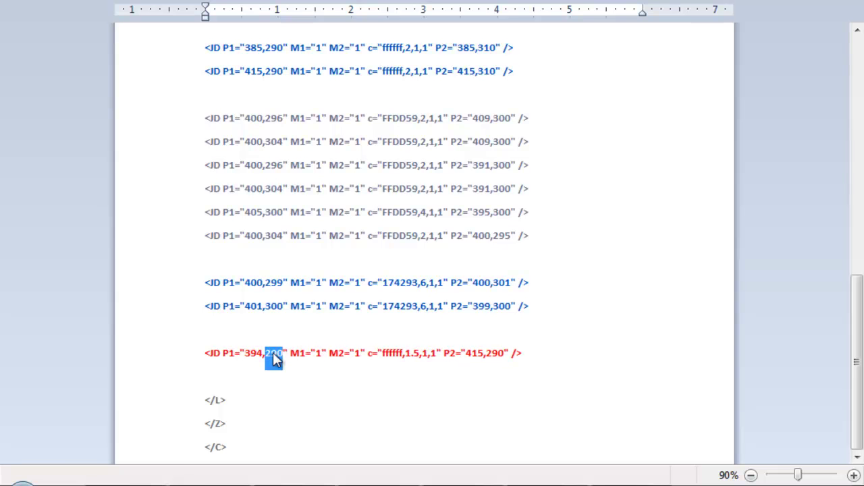
{"action": "left_click", "coordinate": [282, 354]}
{"action": "left_click", "coordinate": [359, 484]}
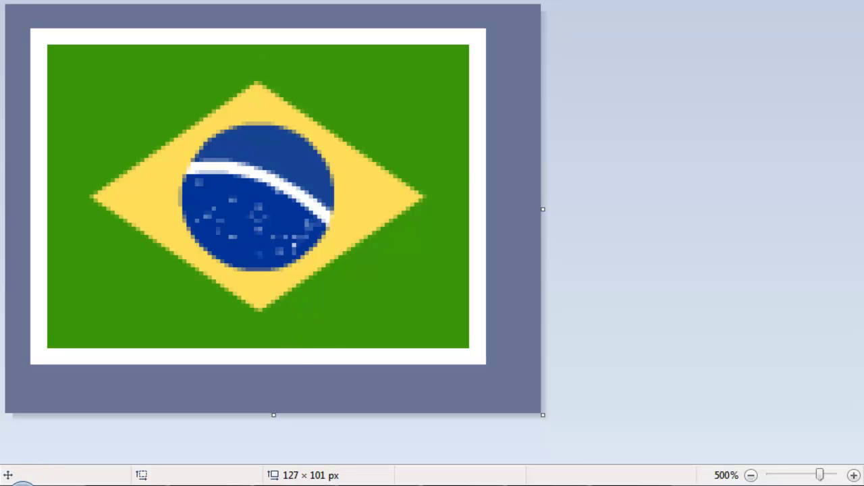
{"action": "key", "text": "alt+Tab"}
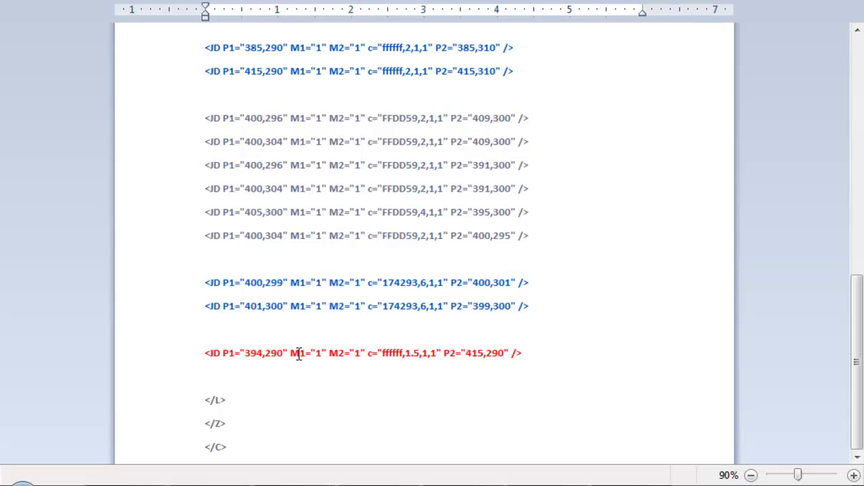
{"action": "key", "text": "BackSpace"}
{"action": "type", "text": "7"}
Step: Set the end point of the white line starting at 394,297 to 495,300
{"action": "left_click", "coordinate": [324, 481]}
{"action": "left_click", "coordinate": [397, 480]}
{"action": "left_click", "coordinate": [485, 352]}
{"action": "key", "text": "BackSpace"}
{"action": "key", "text": "BackSpace"}
{"action": "type", "text": "95"}
{"action": "key", "text": "BackSpace"}
{"action": "key", "text": "BackSpace"}
{"action": "key", "text": "BackSpace"}
{"action": "type", "text": "300"}
Step: Copy the full XML including the new white band line, load it in the Transformice map editor and test the map
{"action": "left_click_drag", "start_coordinate": [243, 449], "coordinate": [204, 89]}
{"action": "key", "text": "alt+Tab"}
{"action": "left_click", "coordinate": [382, 422]}
{"action": "left_click", "coordinate": [520, 449]}
{"action": "key", "text": "ctrl+v"}
{"action": "left_click", "coordinate": [517, 469]}
{"action": "left_click", "coordinate": [345, 419]}
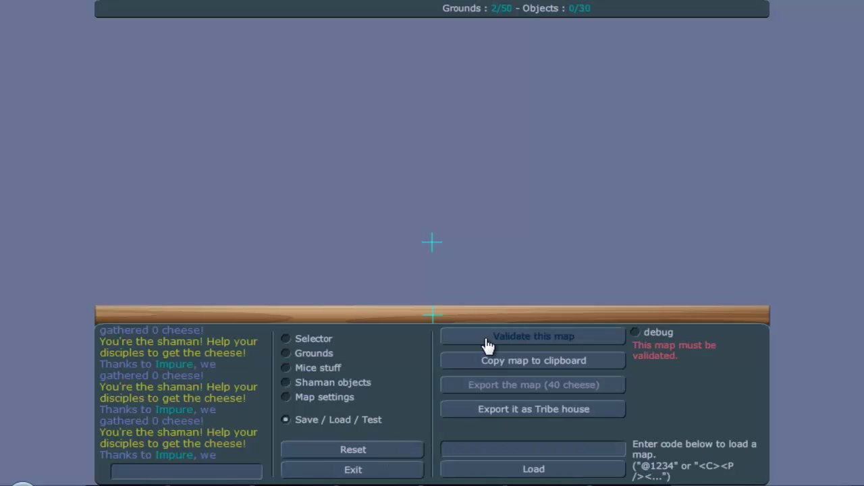
{"action": "left_click", "coordinate": [442, 334]}
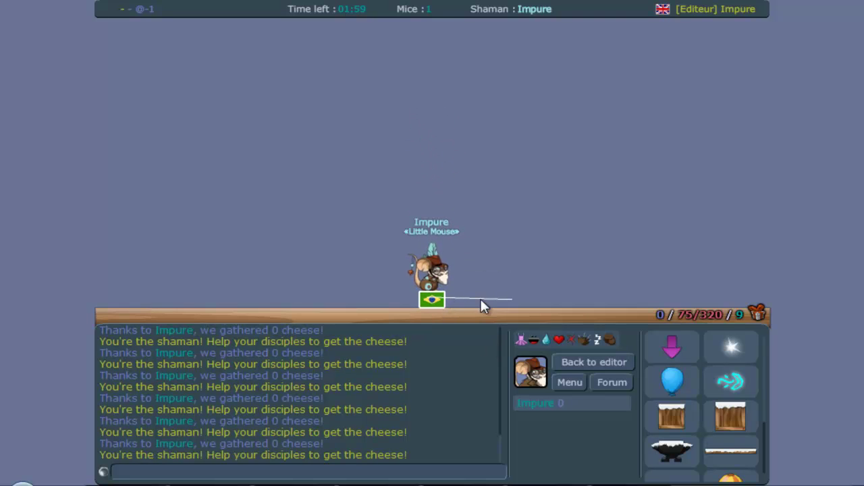
Step: In the XML document, correct the end X of the white band line to 395 and select the full code
{"action": "key", "text": "alt+Tab"}
{"action": "scroll", "coordinate": [795, 280], "scroll_direction": "down", "scroll_amount": 10}
{"action": "scroll", "coordinate": [843, 413], "scroll_direction": "down", "scroll_amount": 1}
{"action": "left_click", "coordinate": [492, 307]}
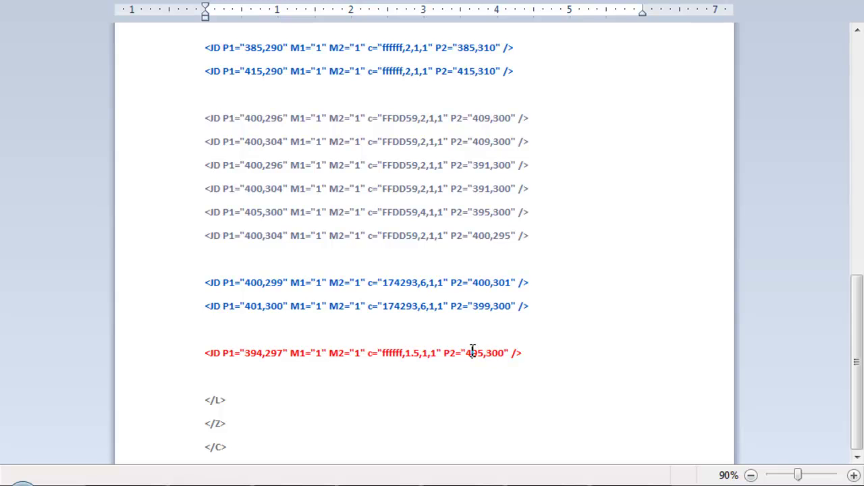
{"action": "key", "text": "BackSpace"}
{"action": "type", "text": "39"}
{"action": "left_click_drag", "start_coordinate": [266, 451], "coordinate": [210, 75]}
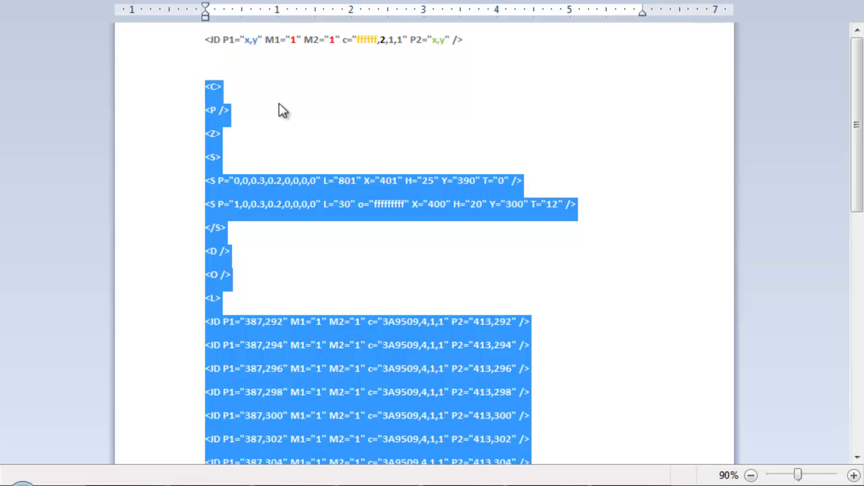
Step: Load the corrected XML in the Transformice map editor, test the map and return to the editor
{"action": "left_click", "coordinate": [280, 479]}
{"action": "left_click", "coordinate": [553, 365]}
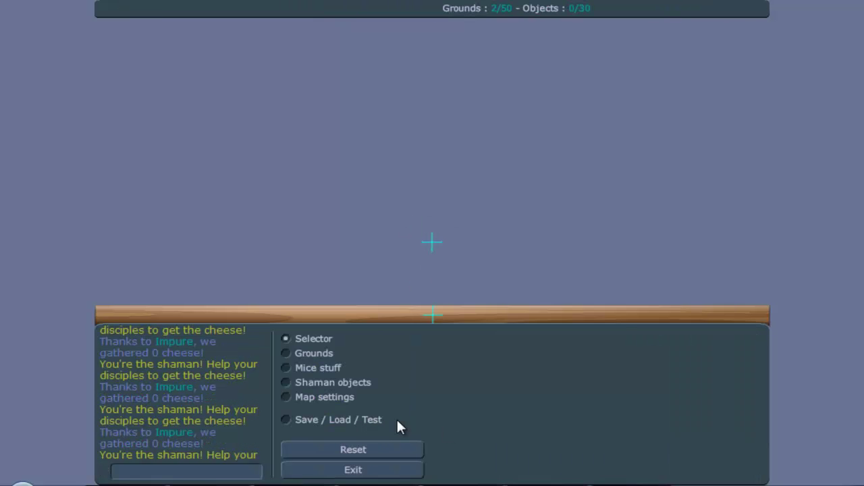
{"action": "left_click", "coordinate": [341, 422]}
{"action": "left_click", "coordinate": [586, 448]}
{"action": "key", "text": "ctrl+v"}
{"action": "left_click", "coordinate": [534, 469]}
{"action": "left_click", "coordinate": [363, 418]}
{"action": "left_click", "coordinate": [507, 335]}
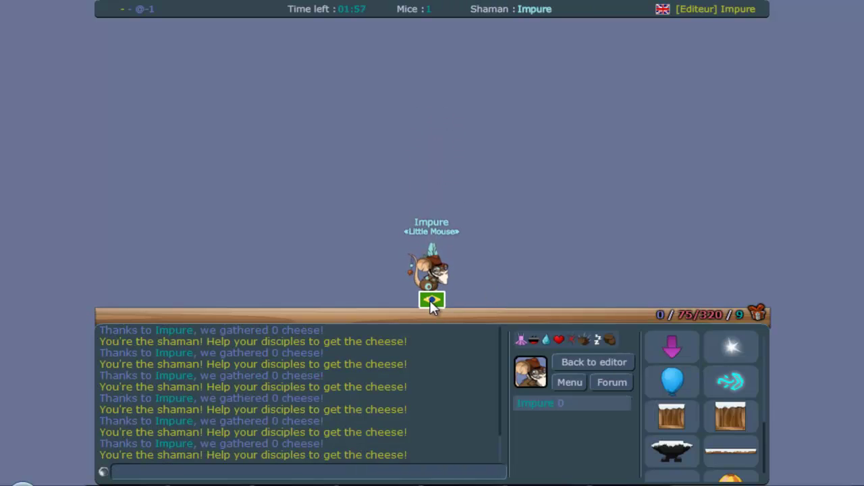
{"action": "left_click", "coordinate": [566, 365]}
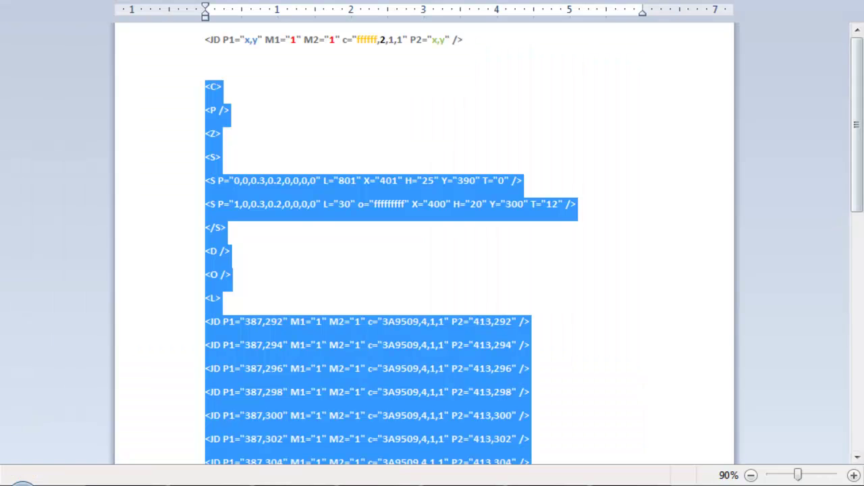
Step: In the XML document, set the white band line's start X to 396 and its end point to 400,299
{"action": "left_click_drag", "start_coordinate": [856, 121], "coordinate": [857, 362]}
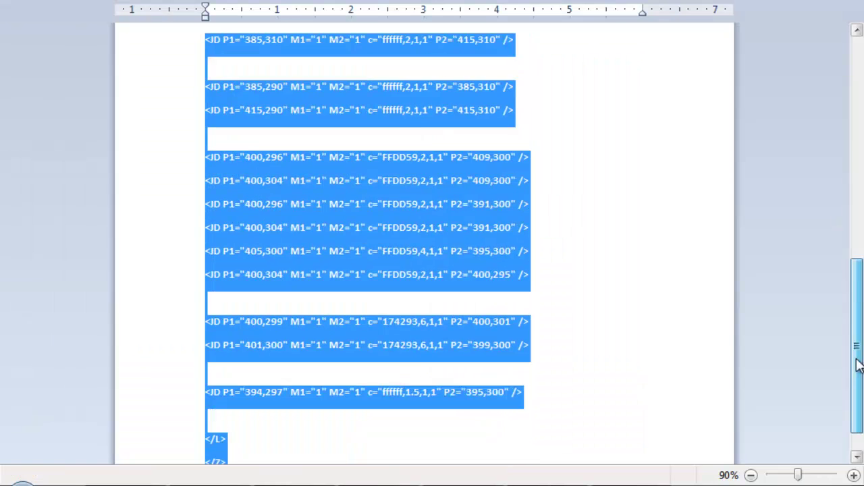
{"action": "left_click", "coordinate": [283, 329]}
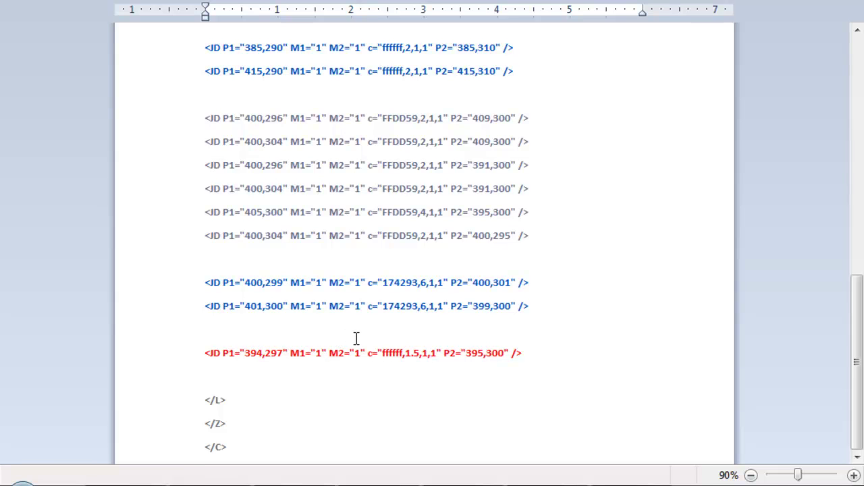
{"action": "key", "text": "BackSpace"}
{"action": "type", "text": "6"}
{"action": "key", "text": "BackSpace"}
{"action": "key", "text": "BackSpace"}
{"action": "key", "text": "BackSpace"}
{"action": "key", "text": "BackSpace"}
{"action": "type", "text": "400"}
{"action": "double_click", "coordinate": [499, 353]}
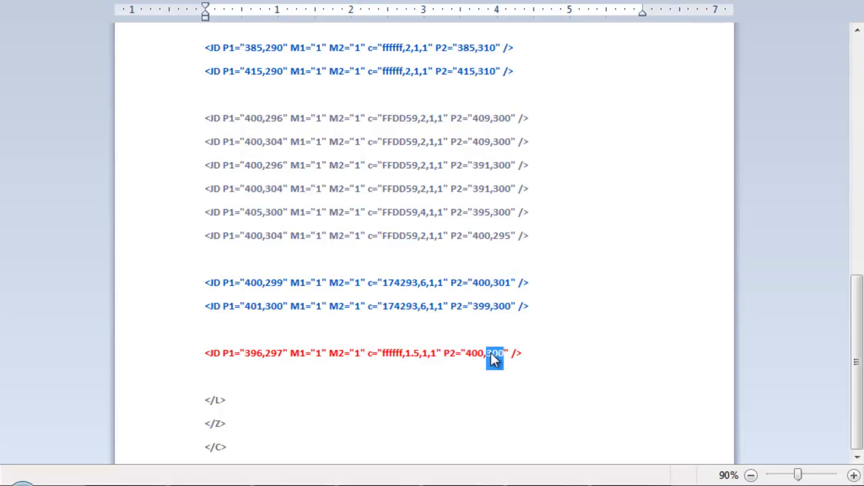
{"action": "type", "text": "299"}
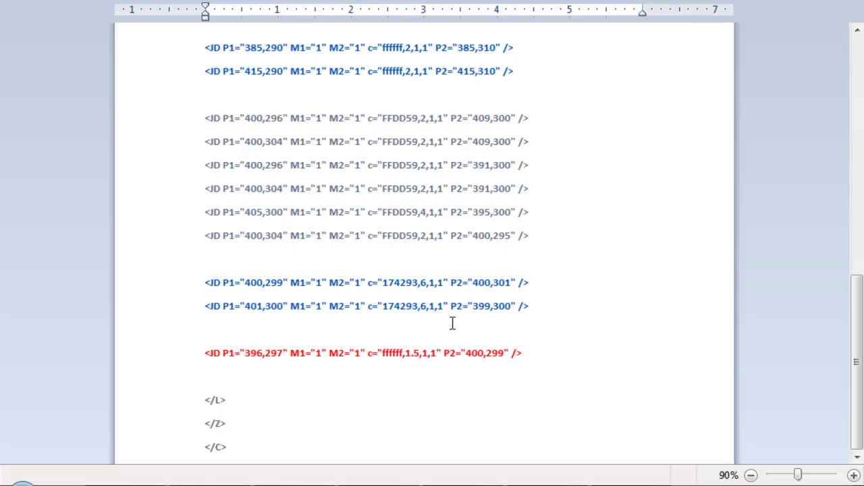
Step: Copy the full XML with the white line from 396,297 to 400,299, load it in the map editor and test the map
{"action": "left_click_drag", "start_coordinate": [243, 451], "coordinate": [200, 85]}
{"action": "left_click", "coordinate": [366, 482]}
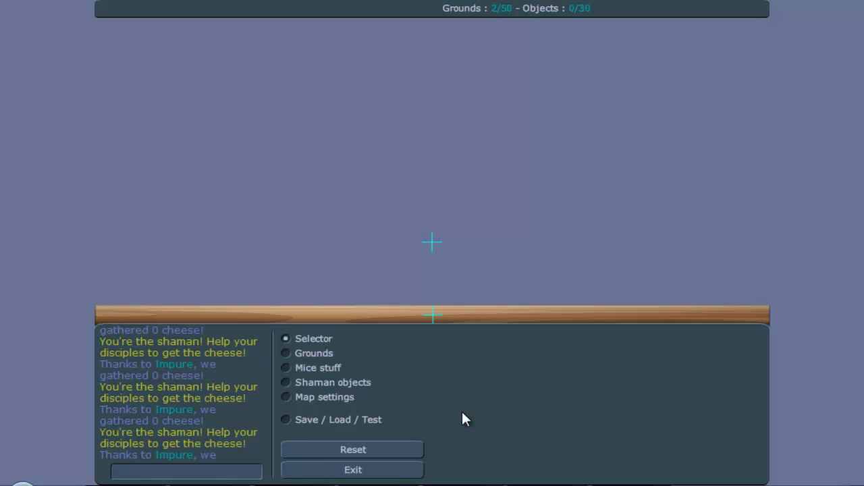
{"action": "left_click", "coordinate": [546, 450]}
{"action": "key", "text": "ctrl+v"}
{"action": "left_click", "coordinate": [533, 469]}
{"action": "left_click", "coordinate": [378, 419]}
{"action": "left_click", "coordinate": [534, 336]}
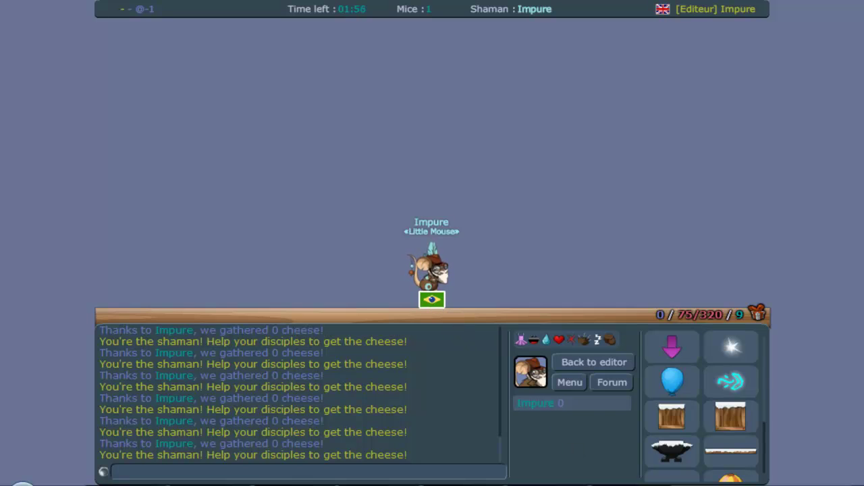
Step: Check the white band in the Paint flag image, and duplicate the white band line directly below itself in the XML document
{"action": "key", "text": "alt+Tab"}
{"action": "left_click", "coordinate": [481, 385]}
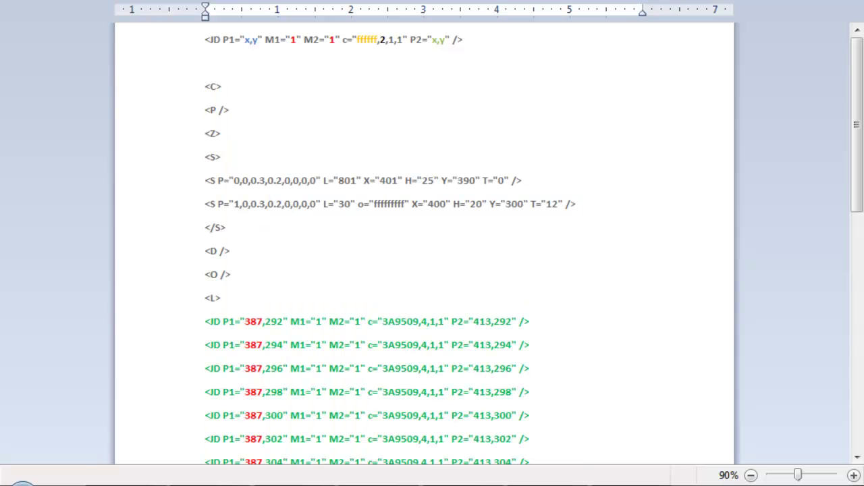
{"action": "key", "text": "alt+Tab"}
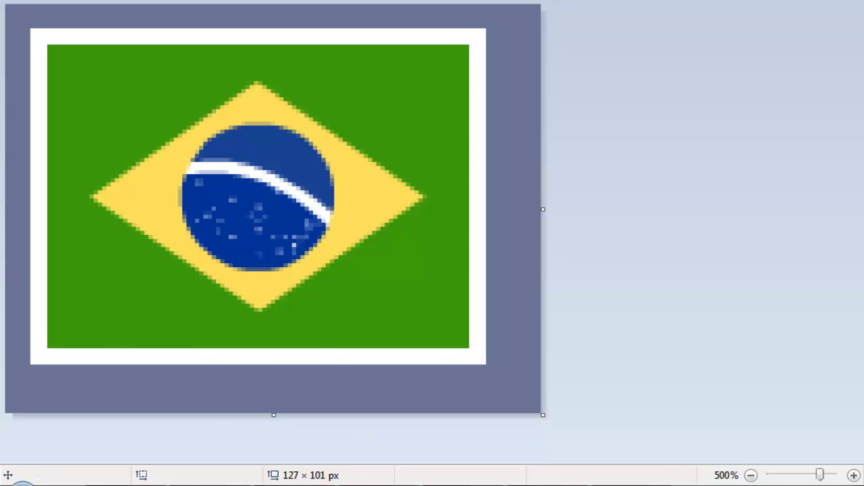
{"action": "key", "text": "alt+Tab"}
{"action": "scroll", "coordinate": [554, 341], "scroll_direction": "down", "scroll_amount": 10}
{"action": "left_click_drag", "start_coordinate": [554, 341], "coordinate": [202, 363]}
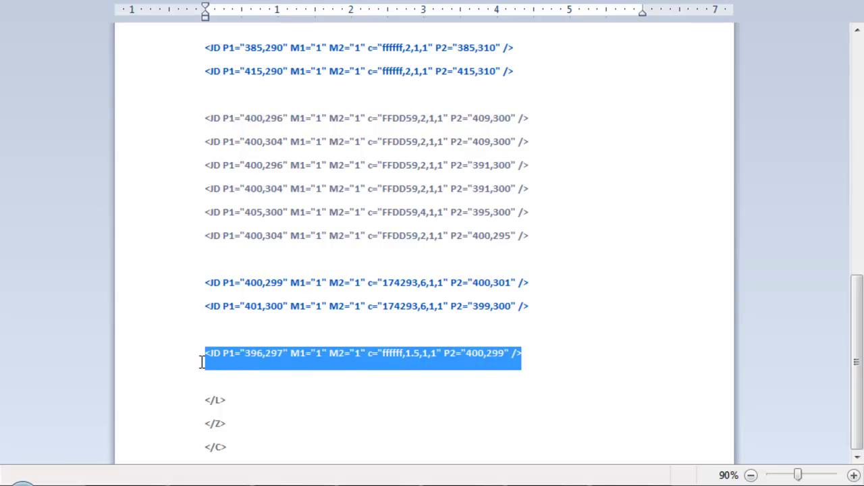
{"action": "key", "text": "ctrl+c"}
{"action": "left_click", "coordinate": [537, 356]}
{"action": "key", "text": "Return"}
{"action": "key", "text": "ctrl+v"}
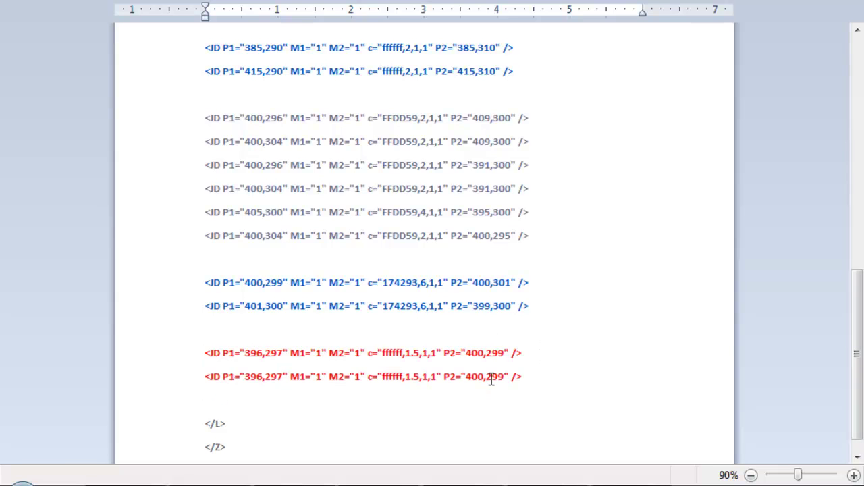
Step: Set the start point of the duplicated white band line to 404,303, keeping its end at 400,299
{"action": "left_click_drag", "start_coordinate": [454, 356], "coordinate": [493, 349]}
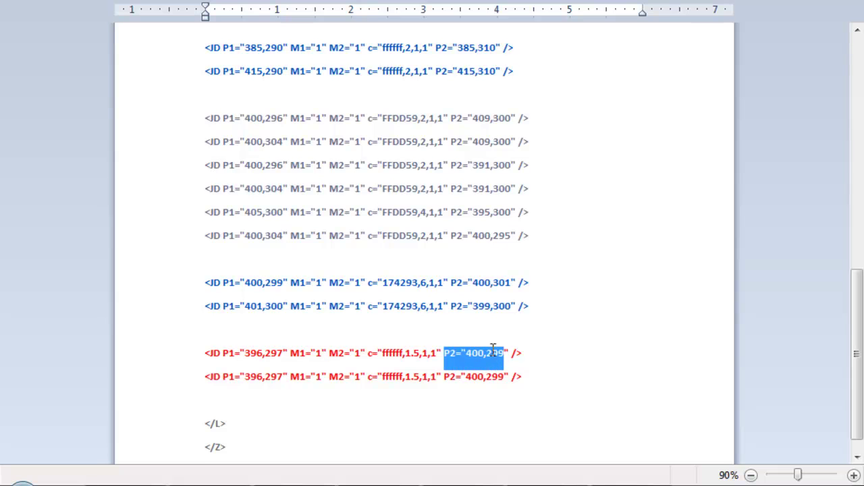
{"action": "left_click", "coordinate": [264, 376]}
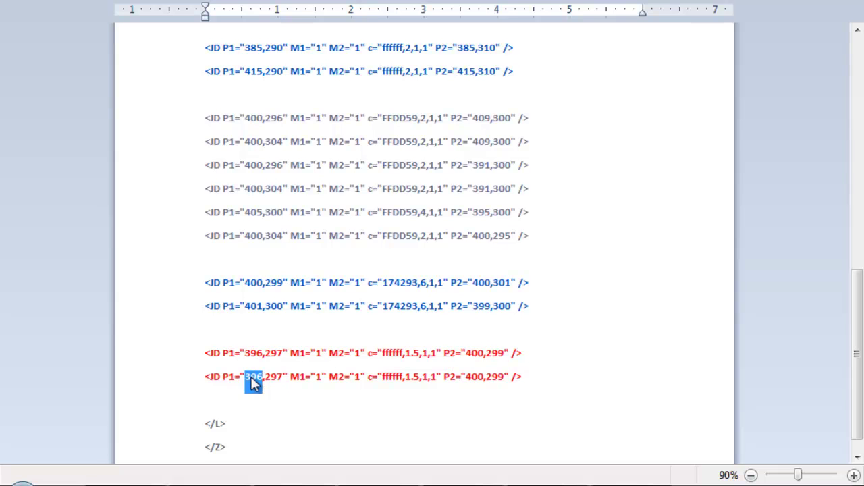
{"action": "type", "text": "404"}
{"action": "left_click_drag", "start_coordinate": [282, 376], "coordinate": [266, 377]}
{"action": "type", "text": "303"}
Step: Copy the full XML with both white band lines, load it in the Transformice map editor and test the map
{"action": "scroll", "coordinate": [261, 428], "scroll_direction": "down", "scroll_amount": 1}
{"action": "left_click_drag", "start_coordinate": [273, 439], "coordinate": [195, 99]}
{"action": "key", "text": "alt+Tab"}
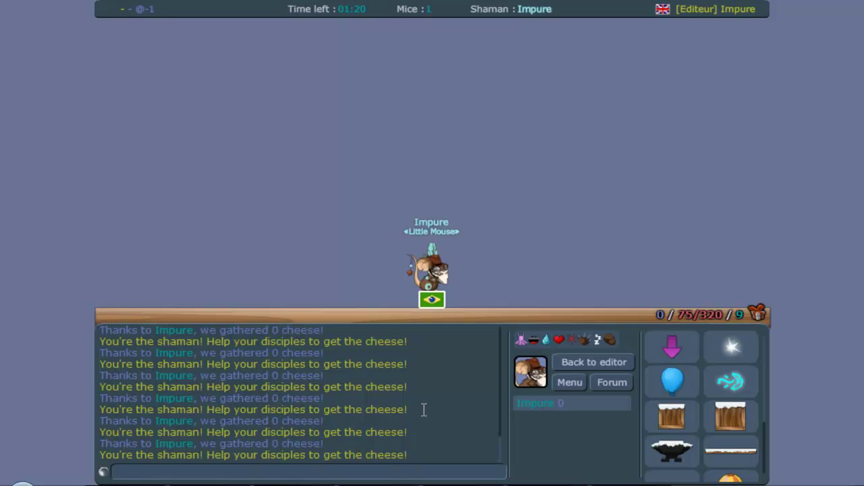
{"action": "left_click", "coordinate": [611, 370]}
{"action": "left_click", "coordinate": [286, 419]}
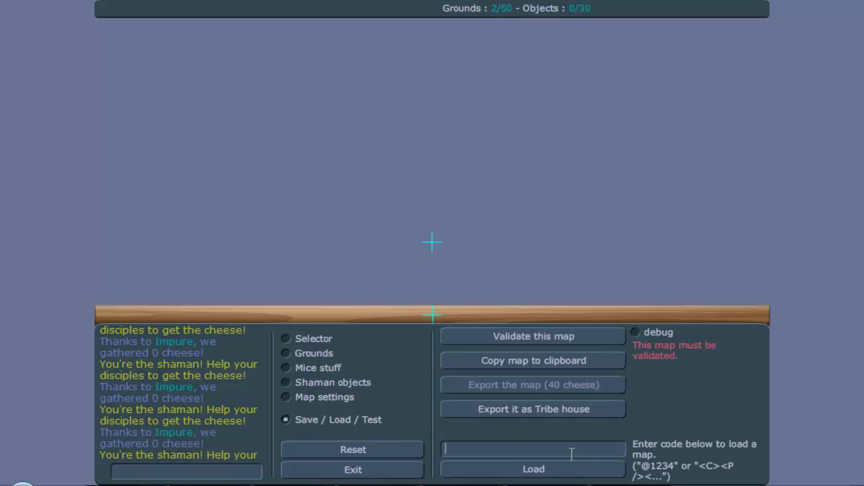
{"action": "key", "text": "ctrl+v"}
{"action": "left_click", "coordinate": [548, 469]}
{"action": "left_click", "coordinate": [328, 420]}
{"action": "left_click", "coordinate": [526, 336]}
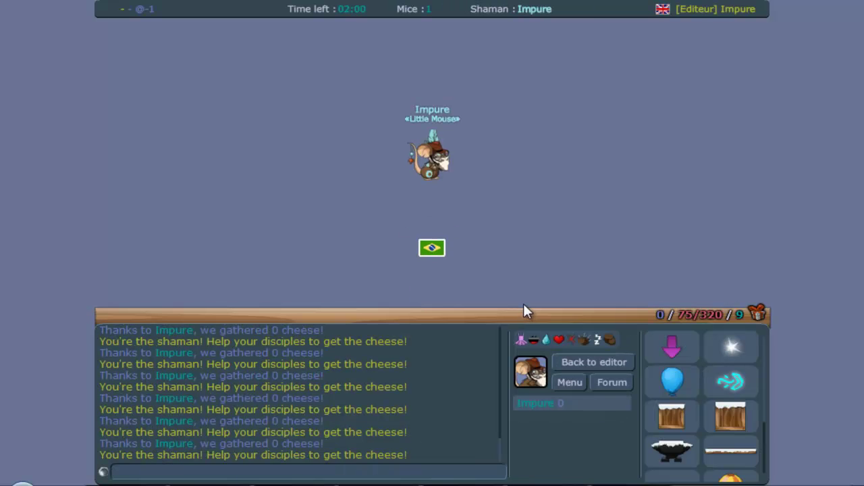
Step: Move the mouse and the flag rectangle sideways, summon a large box under the flag and jump on top of it
{"action": "key", "text": "Right"}
{"action": "key", "text": "Left"}
{"action": "key", "text": "Left"}
{"action": "left_click", "coordinate": [731, 416]}
{"action": "left_click", "coordinate": [402, 297]}
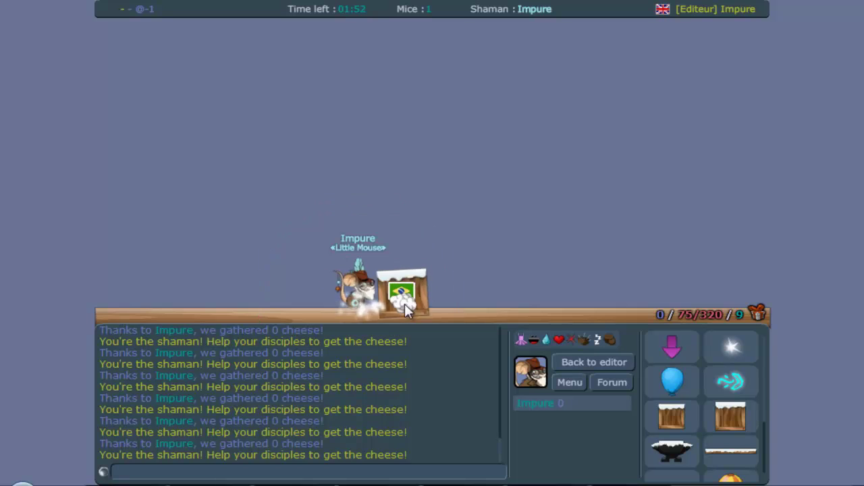
{"action": "key", "text": "Up"}
{"action": "key", "text": "Right"}
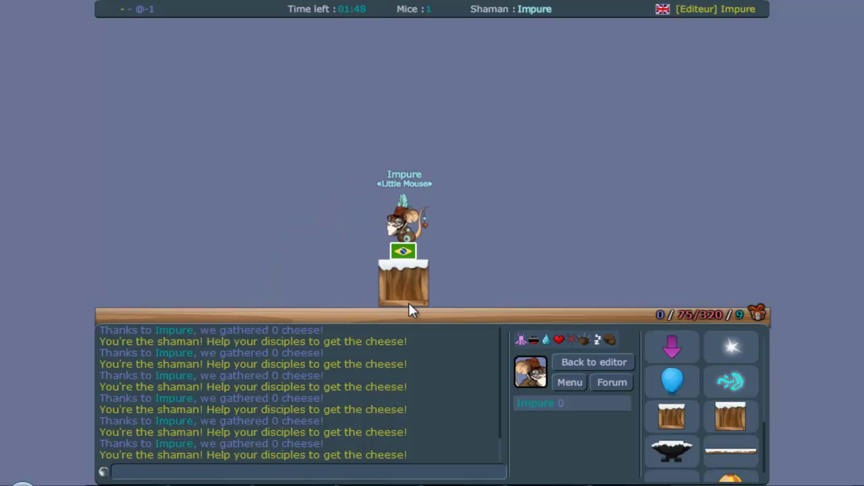
{"action": "key", "text": "Up"}
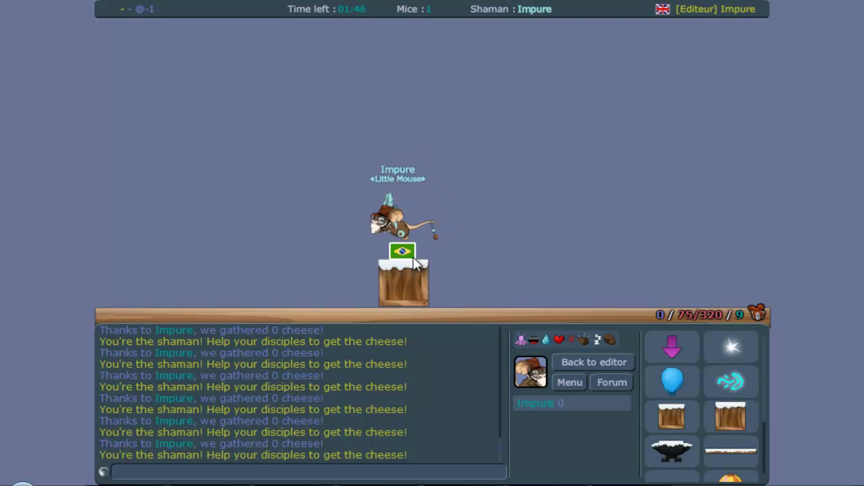
Step: Knock the flag rectangle off the box and push it around the ground with the mouse to test its movement
{"action": "key", "text": "Left"}
{"action": "key", "text": "Right"}
{"action": "key", "text": "Left"}
{"action": "key", "text": "Up"}
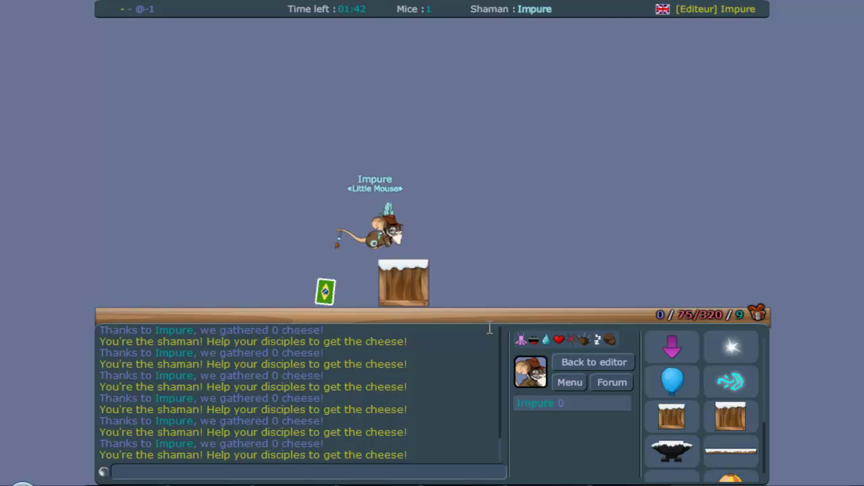
{"action": "key", "text": "Up"}
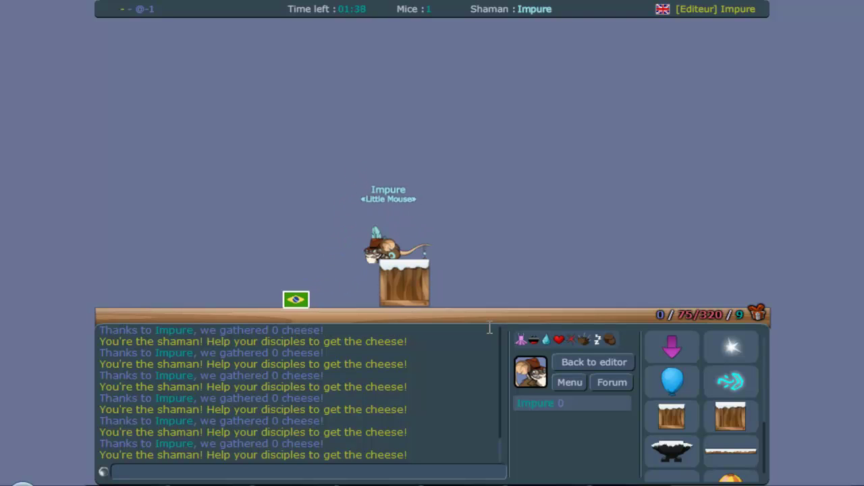
{"action": "key", "text": "Left"}
{"action": "key", "text": "Left"}
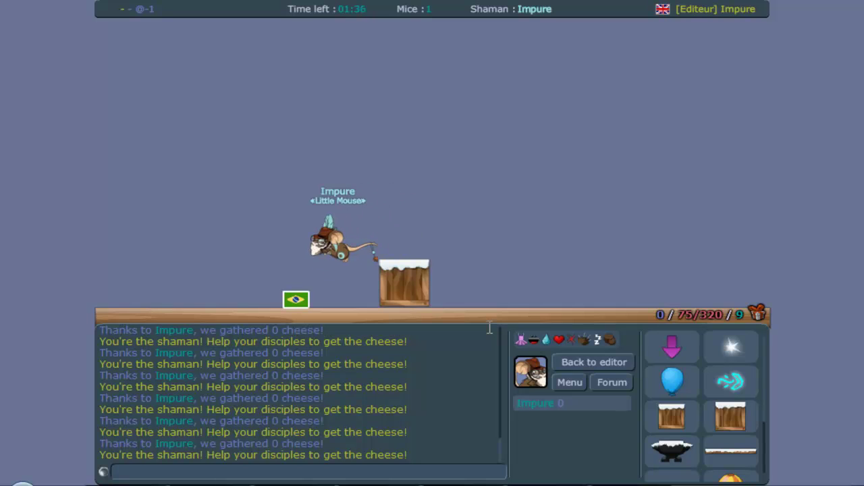
{"action": "key", "text": "Right"}
{"action": "key", "text": "Up"}
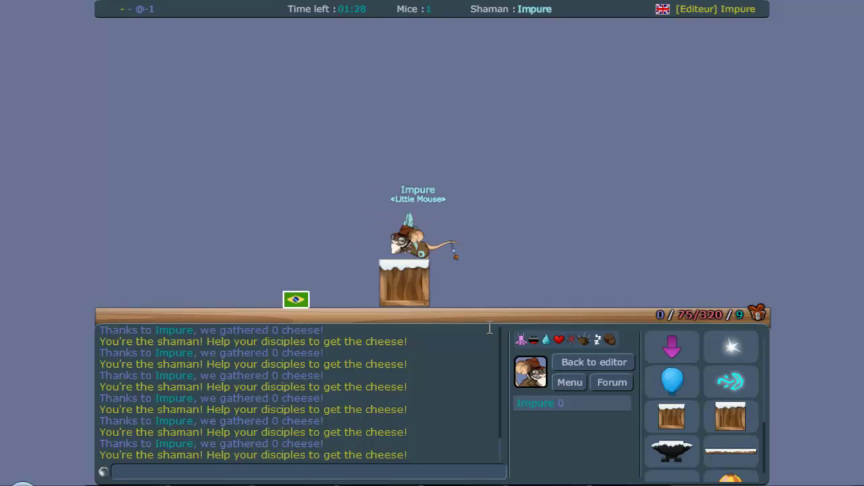
{"action": "key", "text": "Left"}
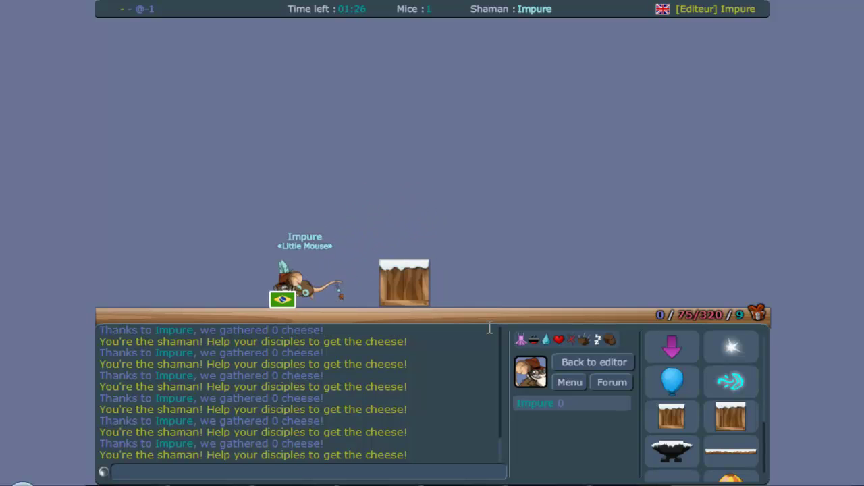
{"action": "key", "text": "Up"}
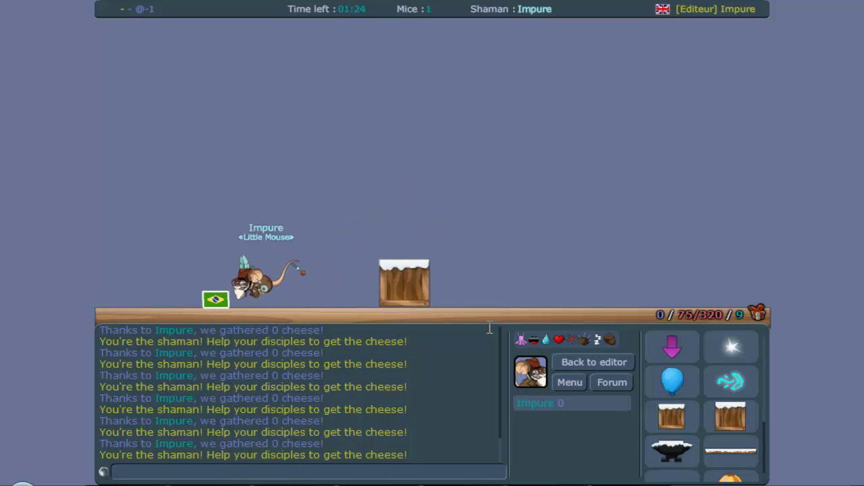
{"action": "key", "text": "Right"}
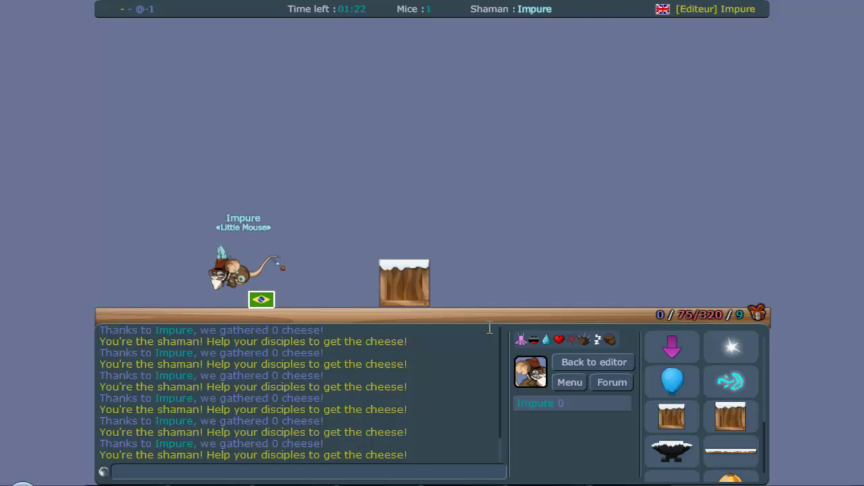
{"action": "key", "text": "Up"}
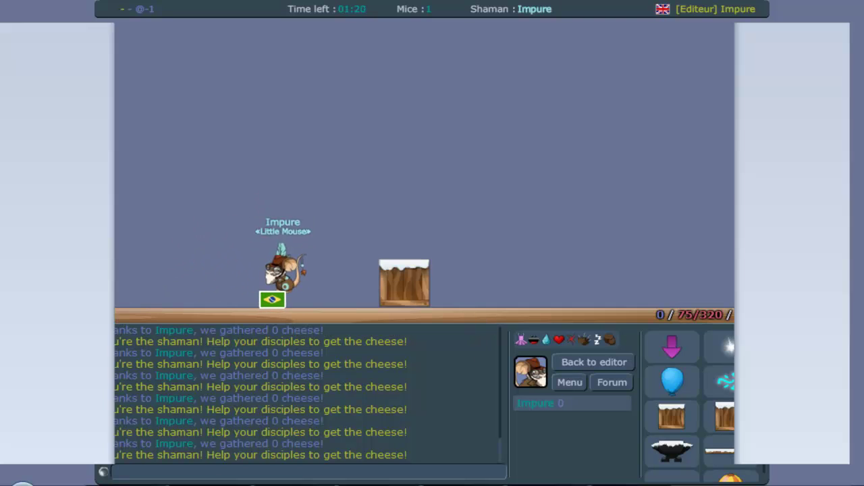
Step: Review all the flag's JD lines in the XML document, from the green fill to the white band
{"action": "scroll", "coordinate": [862, 329], "scroll_direction": "down", "scroll_amount": 10}
{"action": "scroll", "coordinate": [862, 329], "scroll_direction": "down", "scroll_amount": 2}
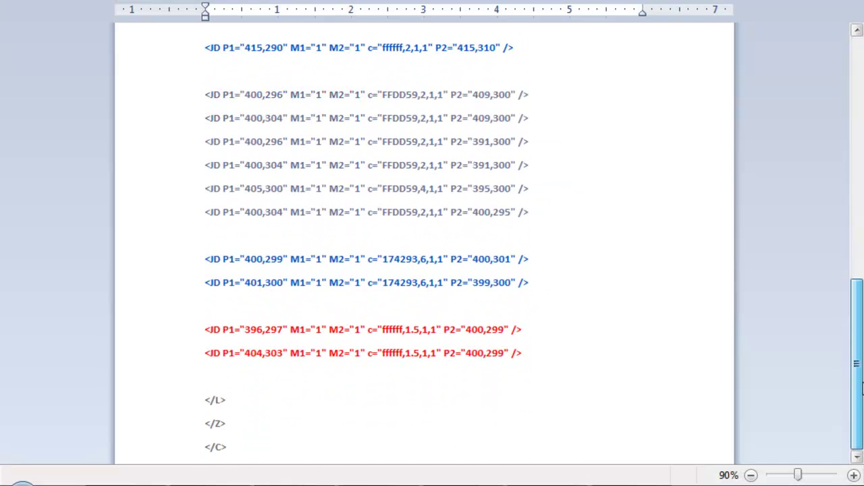
{"action": "scroll", "coordinate": [376, 337], "scroll_direction": "up", "scroll_amount": 1}
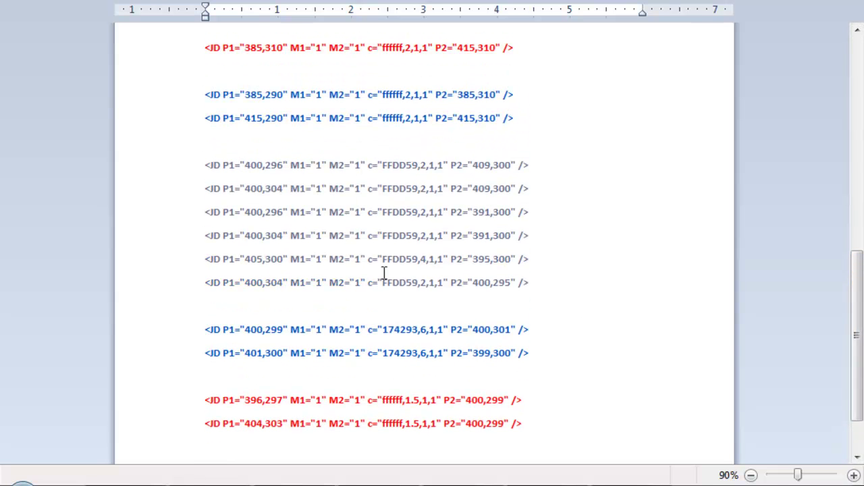
{"action": "scroll", "coordinate": [397, 169], "scroll_direction": "up", "scroll_amount": 3}
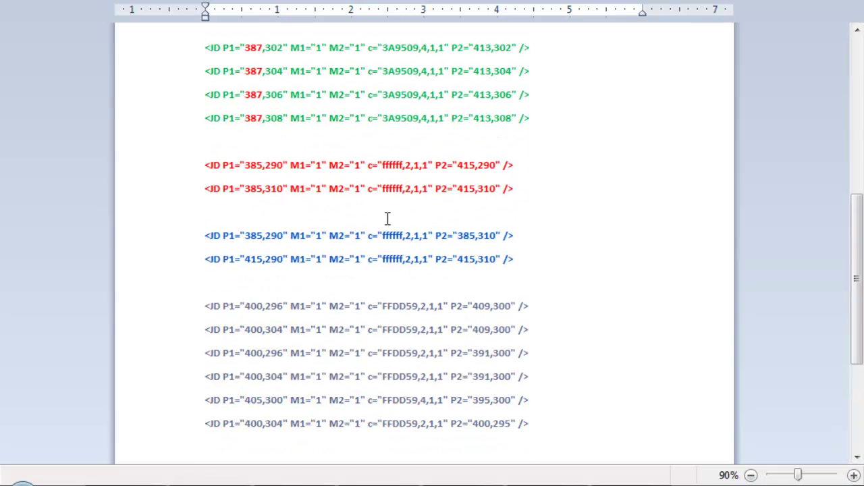
{"action": "scroll", "coordinate": [438, 277], "scroll_direction": "up", "scroll_amount": 4}
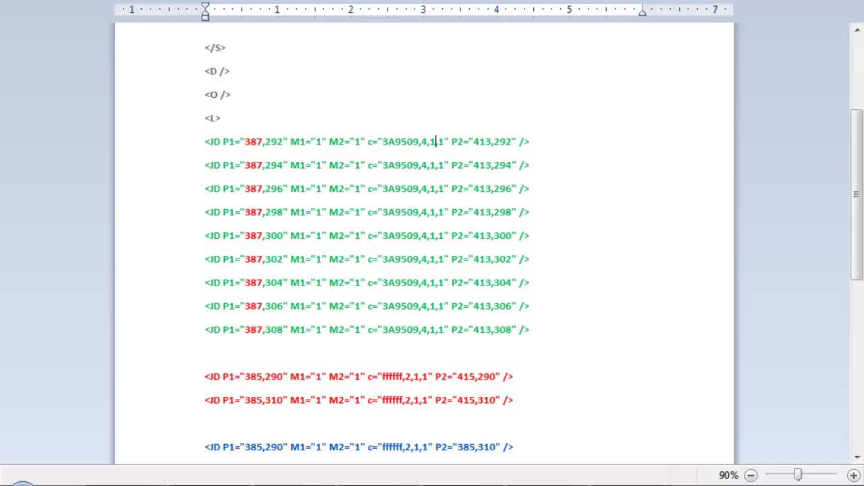
{"action": "left_click", "coordinate": [301, 259]}
{"action": "scroll", "coordinate": [534, 243], "scroll_direction": "up", "scroll_amount": 3}
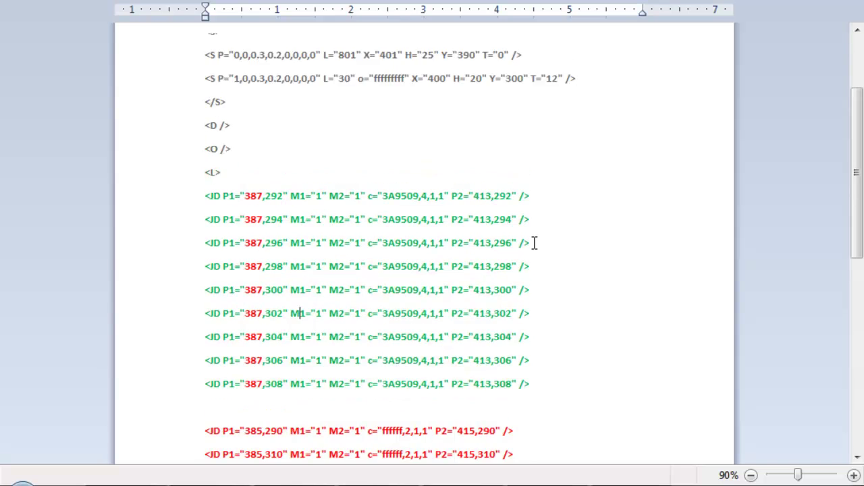
{"action": "scroll", "coordinate": [533, 243], "scroll_direction": "down", "scroll_amount": 3}
{"action": "scroll", "coordinate": [530, 258], "scroll_direction": "down", "scroll_amount": 5}
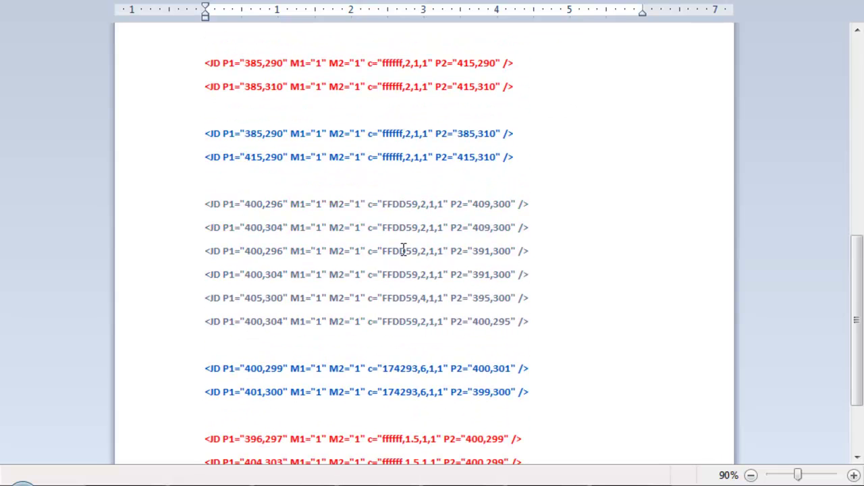
Step: Look over the flag's XML from the base map tags to the white band lines and close the document without saving
{"action": "scroll", "coordinate": [500, 250], "scroll_direction": "down", "scroll_amount": 2}
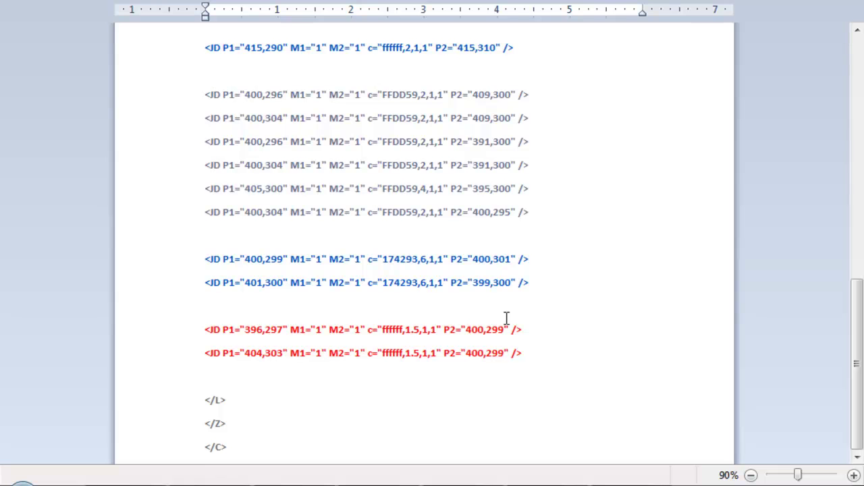
{"action": "left_click_drag", "start_coordinate": [858, 358], "coordinate": [859, 318]}
{"action": "scroll", "coordinate": [300, 136], "scroll_direction": "up", "scroll_amount": 3}
{"action": "scroll", "coordinate": [301, 136], "scroll_direction": "up", "scroll_amount": 4}
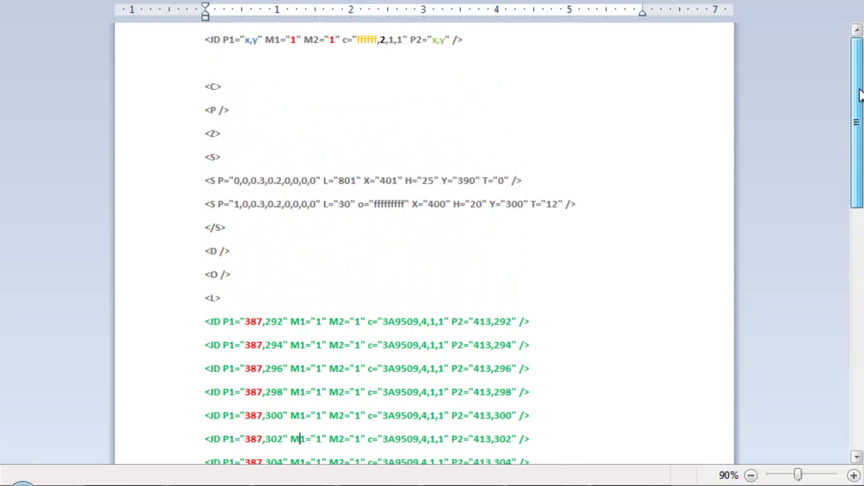
{"action": "scroll", "coordinate": [689, 114], "scroll_direction": "down", "scroll_amount": 2}
{"action": "scroll", "coordinate": [690, 114], "scroll_direction": "down", "scroll_amount": 1}
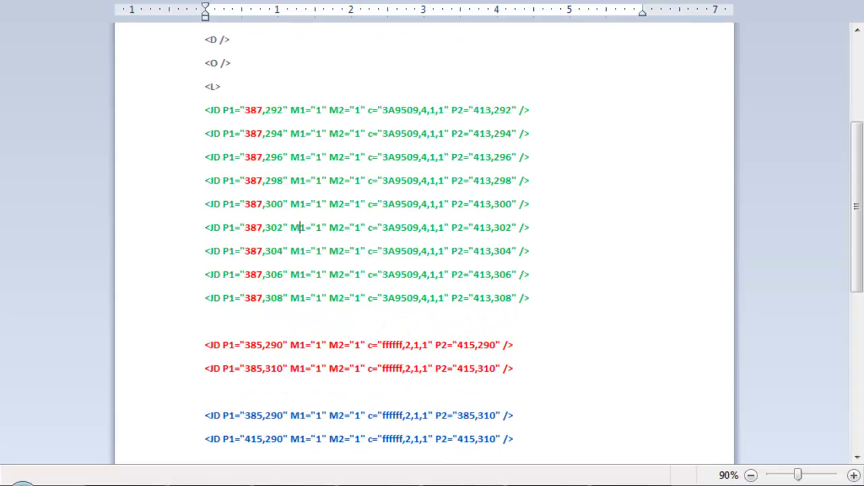
{"action": "key", "text": "alt+f"}
{"action": "key", "text": "alt+F4"}
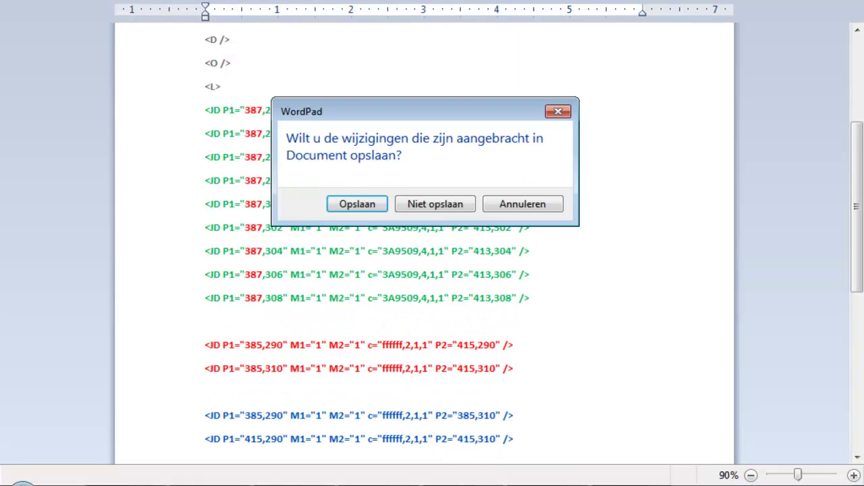
{"action": "left_click", "coordinate": [438, 201]}
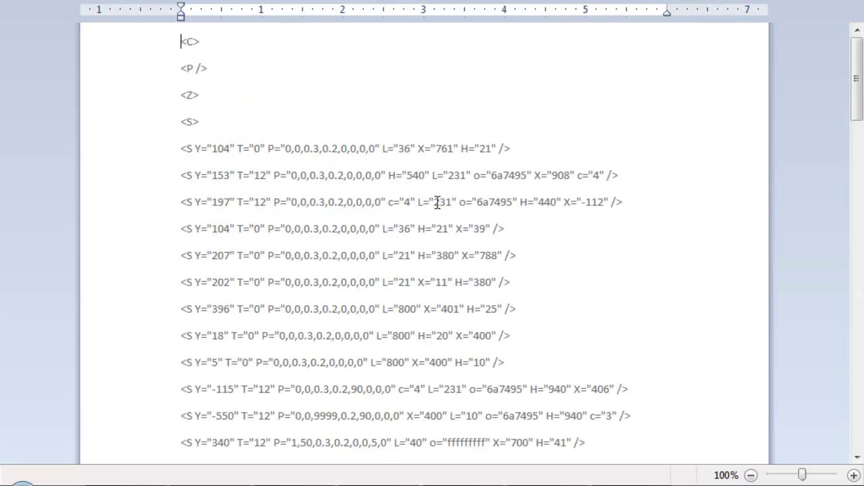
Step: Look through the other map's XML document down to its closing tags and start a new blank document
{"action": "left_click_drag", "start_coordinate": [856, 58], "coordinate": [861, 463]}
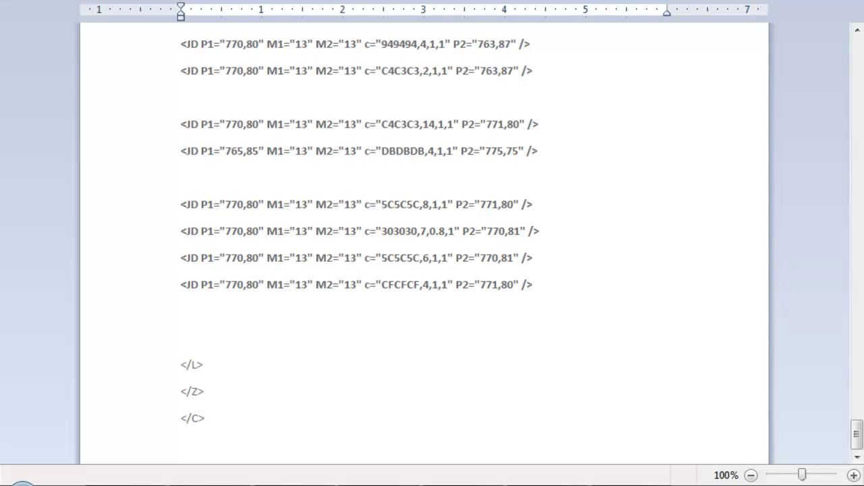
{"action": "key", "text": "alt+f"}
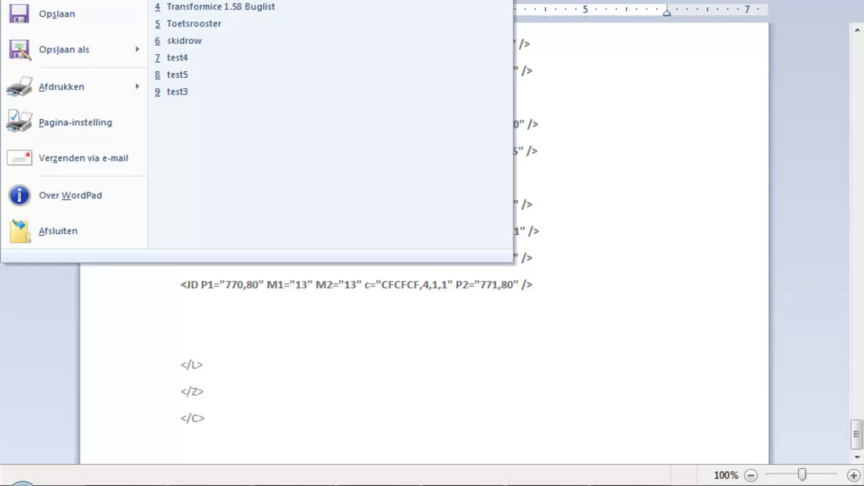
{"action": "key", "text": "n"}
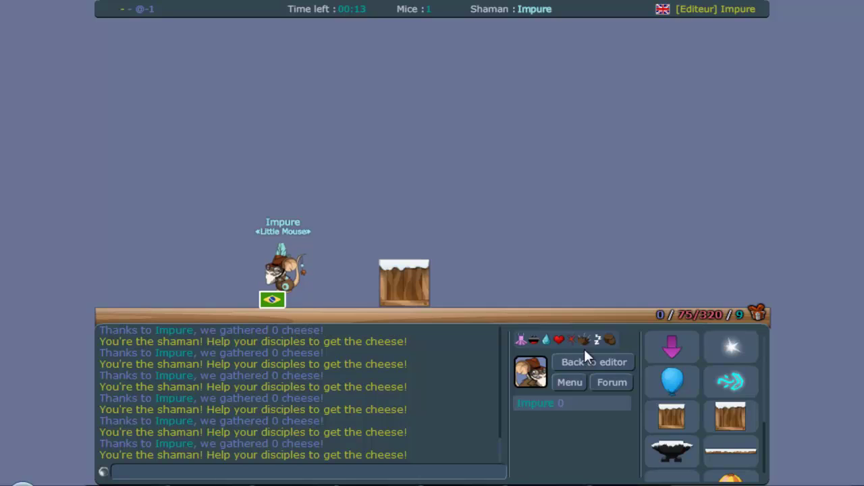
Step: Return to the Transformice map editor, copy the flag map's code to the clipboard and paste it into the blank WordPad document
{"action": "left_click", "coordinate": [586, 357]}
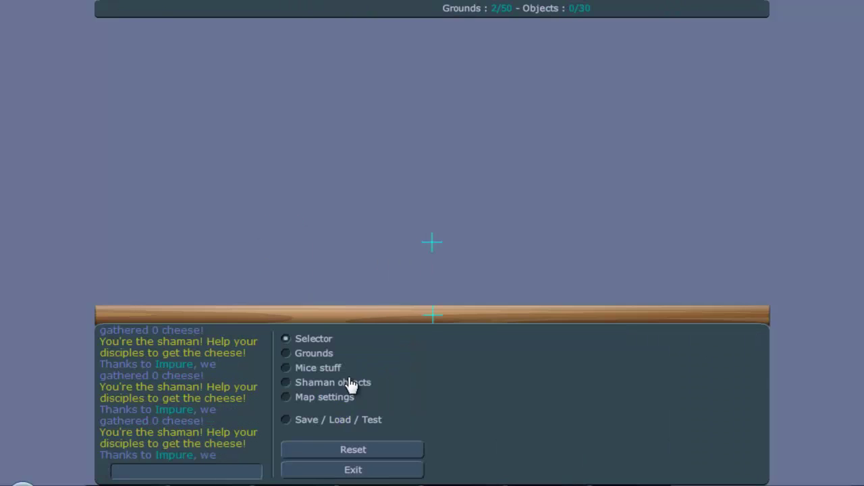
{"action": "left_click", "coordinate": [349, 419]}
{"action": "left_click", "coordinate": [472, 368]}
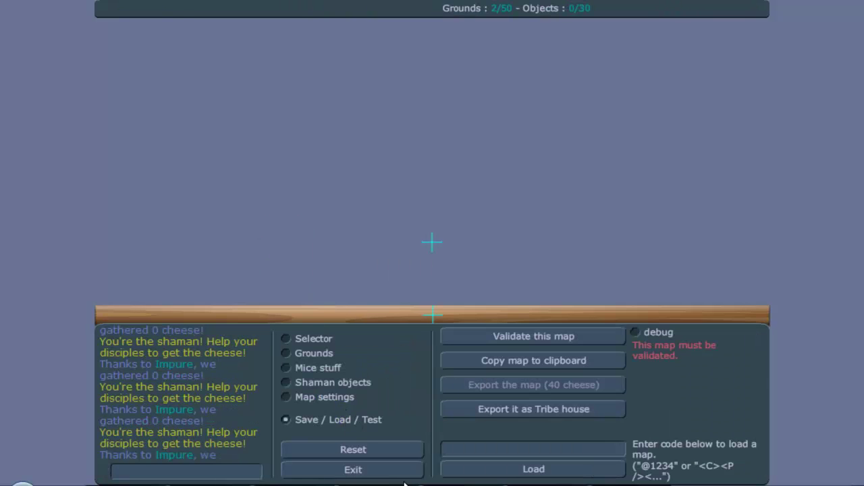
{"action": "key", "text": "alt+Tab"}
{"action": "type", "text": "<C><P /><Z><S><S P=\"0,0,0.3,0.2,0,0,0,0\" L=\"801\" X=\"401\" H=\"25\" Y=\"390\" T=\"0\" /><S P=\"1,0,0.3,0.2,0,0,0,0\" L=\"30\" o=\"ffffffff\" X=\"400\" H=\"20\" Y=\"300\" T=\"12\" /></S><D /><O /><L><JD P2=\"413,292\" M1=\"1\" c=\"3A9509,4,1,1\" P1=\"387,292\" M2=\"1\" /><JD P2=\"413,294\" M1=\"1\" c=\"3A9509,4,1,1\" P1=\"387,294\" M2=\"1\" /><JD P2=\"413,296\" M1=\"1\" c=\"3A9509,4,1,1\" P1=\"387,296\" M2=\"1\" /><JD P2=\"413,298\" M1=\"1\" c=\"3A9509,4,1,1\" P1=\"387,298\" M2=\"1\" /><JD P2=\"413,300\" M1=\"1\" c=\"3A9509,4,1,1\" P1=\"387,300\" M2=\"1\" /><JD P2=\"413,302\" M1=\"1\" c=\"3A9509,4,1,1\" P1=\"387,302\" M2=\"1\" /><JD P2=\"413,304\" M1=\"1\" c=\"3A9509,4,1,1\" P1=\"387,304\" M2=\"1\" /><JD P2=\"413,306\" M1=\"1\" c=\"3A9509,4,1,1\" P1=\"387,306\" M2=\"1\" /><JD P2=\"413,308\" M1=\"1\" c=\"3A9509,4,1,1\" P1=\"387,308\" M2=\"1\" /><JD P2=\"415,290\" M1=\"1\" c=\"ffffff,2,1,1\" P1=\"385,290\" M2=\"1\" /><JD P2=\"415,310\" M1=\"1\" c=\"ffffff,2,1,1\" P1=\"385,310\" M2=\"1\" /><JD P2=\"385,310\" M1=\"1\" c=\"ffffff,2,1,1\" P1=\"385,290\" M2=\"1\" /><JD P2=\"415,310\" M1=\"1\" c=\"ffffff,2,1,1\" P1=\"415,290\" M2=\"1\" /><JD P2=\"409,300\" M1=\"1\" c=\"FFDD59,2,1,1\" P1=\"400,296\" M2=\"1\" /><JD P2=\"409,300\" M1=\"1\" c=\"FFDD59,2,1,1\" P1=\"400,304\" M2=\"1\" /><JD P2=\"391,300\" M1=\"1\" c=\"FFDD59,2,1,1\" P1=\"400,296\" M2=\"1\" /><JD P2=\"391,300\" M1=\"1\" c=\"FFDD59,2,1,1\" P1=\"400,304\" M2=\"1\" /><JD P2=\"395,300\" M1=\"1\" c=\"FFDD59,4,1,1\" P1=\"405,300\" M2=\"1\" /><JD P2=\"400,295\" M1=\"1\" c=\"FFDD59,2,1,1\" P1=\"400,304\" M2=\"1\" /><JD P2=\"400,301\" M1=\"1\" c=\"174293,6,1,1\" P1=\"400,299\" M2=\"1\" /><JD P2=\"399,300\" M1=\"1\" c=\"174293,6,1,1\" P1=\"401,300\" M2=\"1\" /><JD P2=\"400,299\" M1=\"1\" c=\"ffffff,1.5,1,1\" P1=\"396,297\" M2=\"1\" /><JD P2=\"400,299\" M1=\"1\" c=\"ffffff,1.5,1,1\" P1=\"404,303\" M2=\"1\" /></L></Z></C>"}
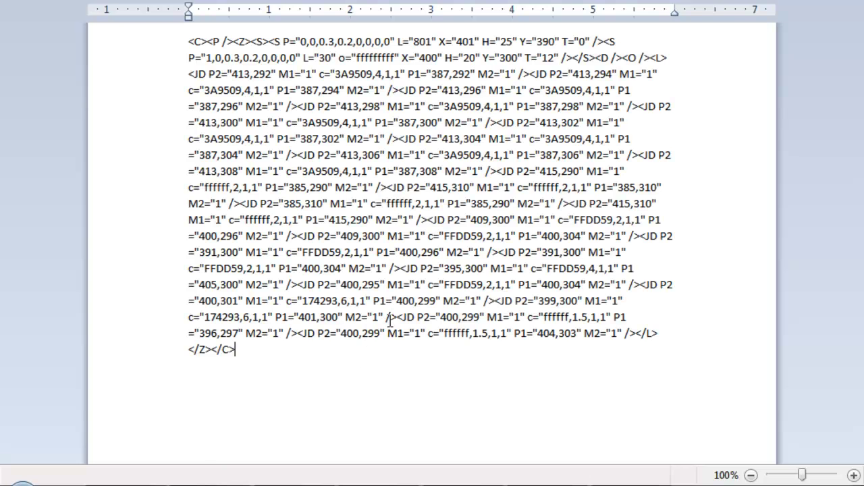